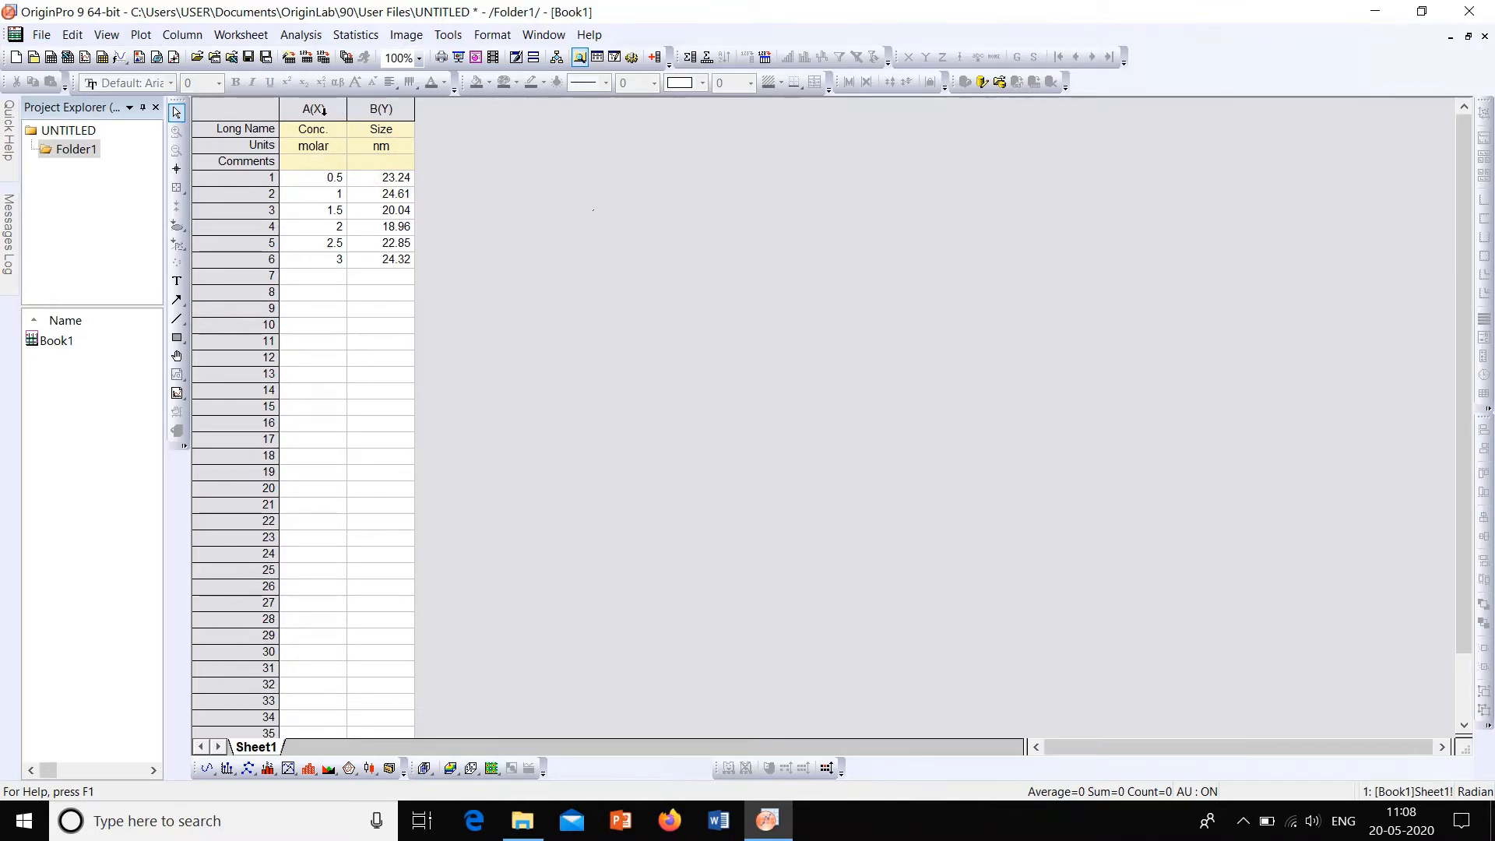
Step: Plot the Conc. and Size columns as a Line + Symbol graph
drag(322, 109, 410, 114)
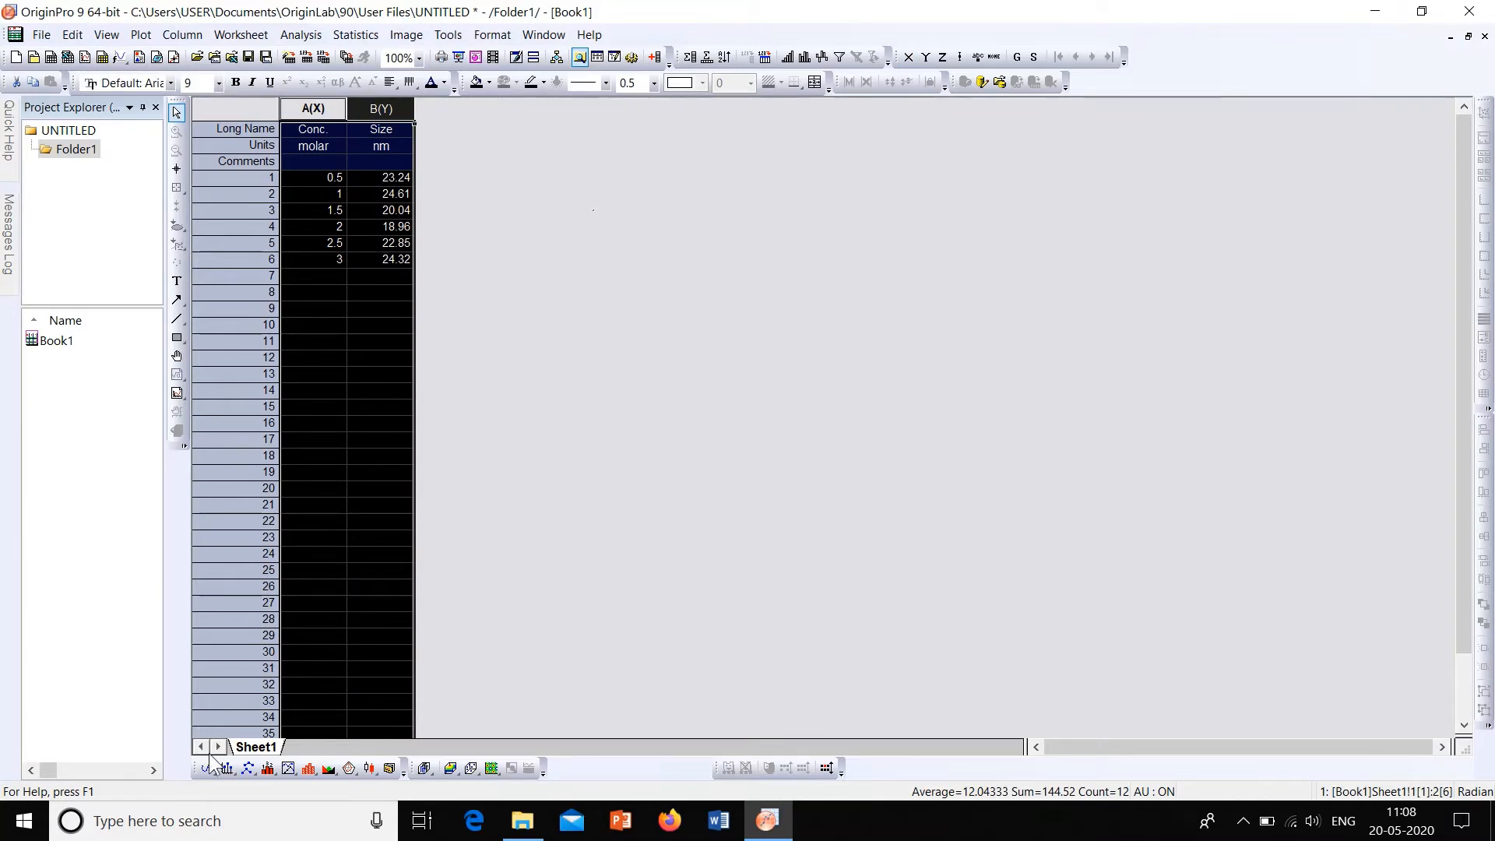
click(254, 773)
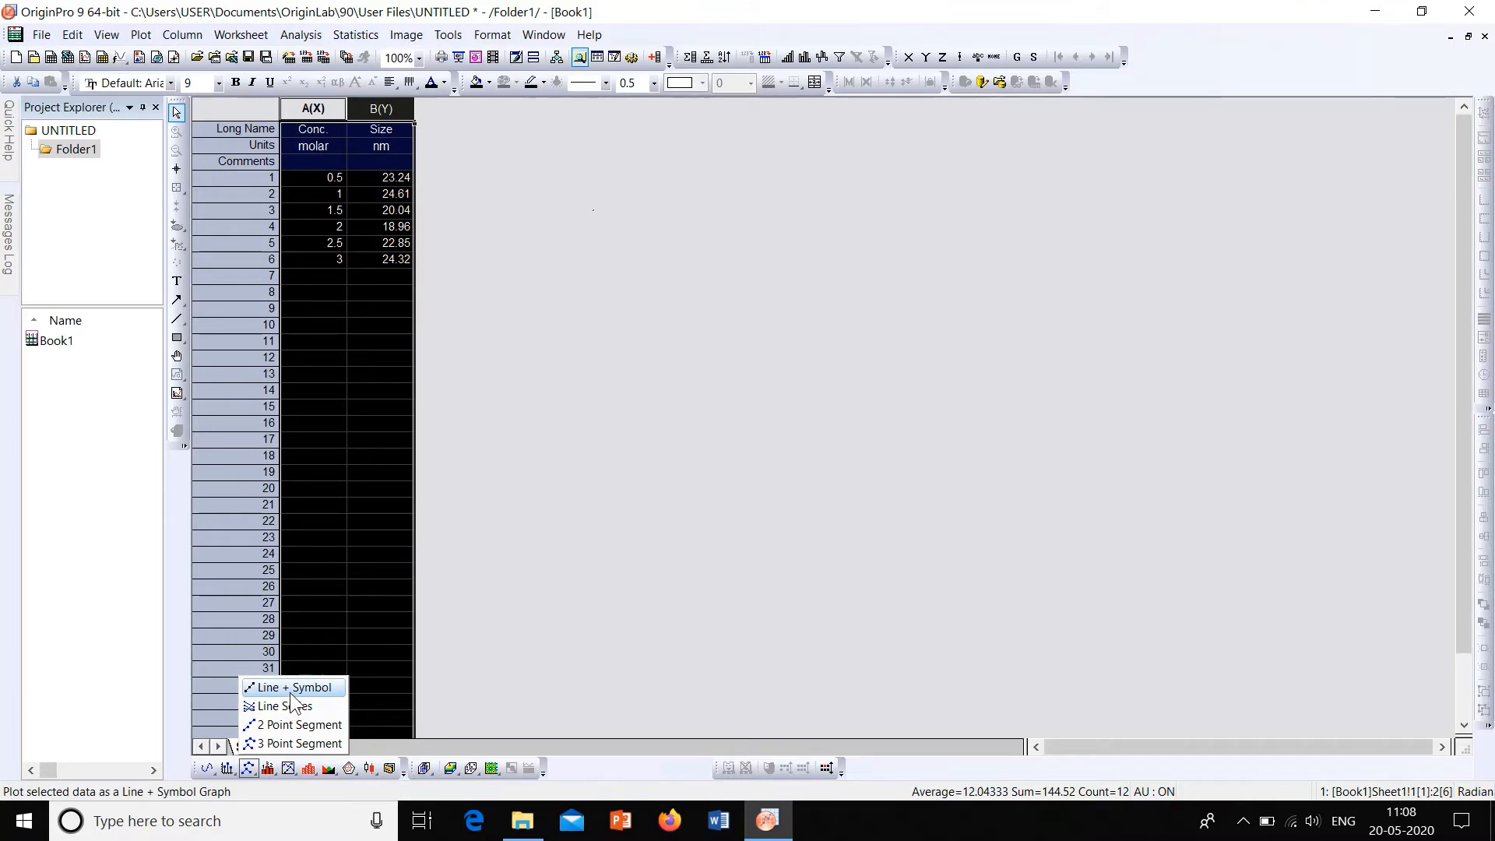
click(291, 691)
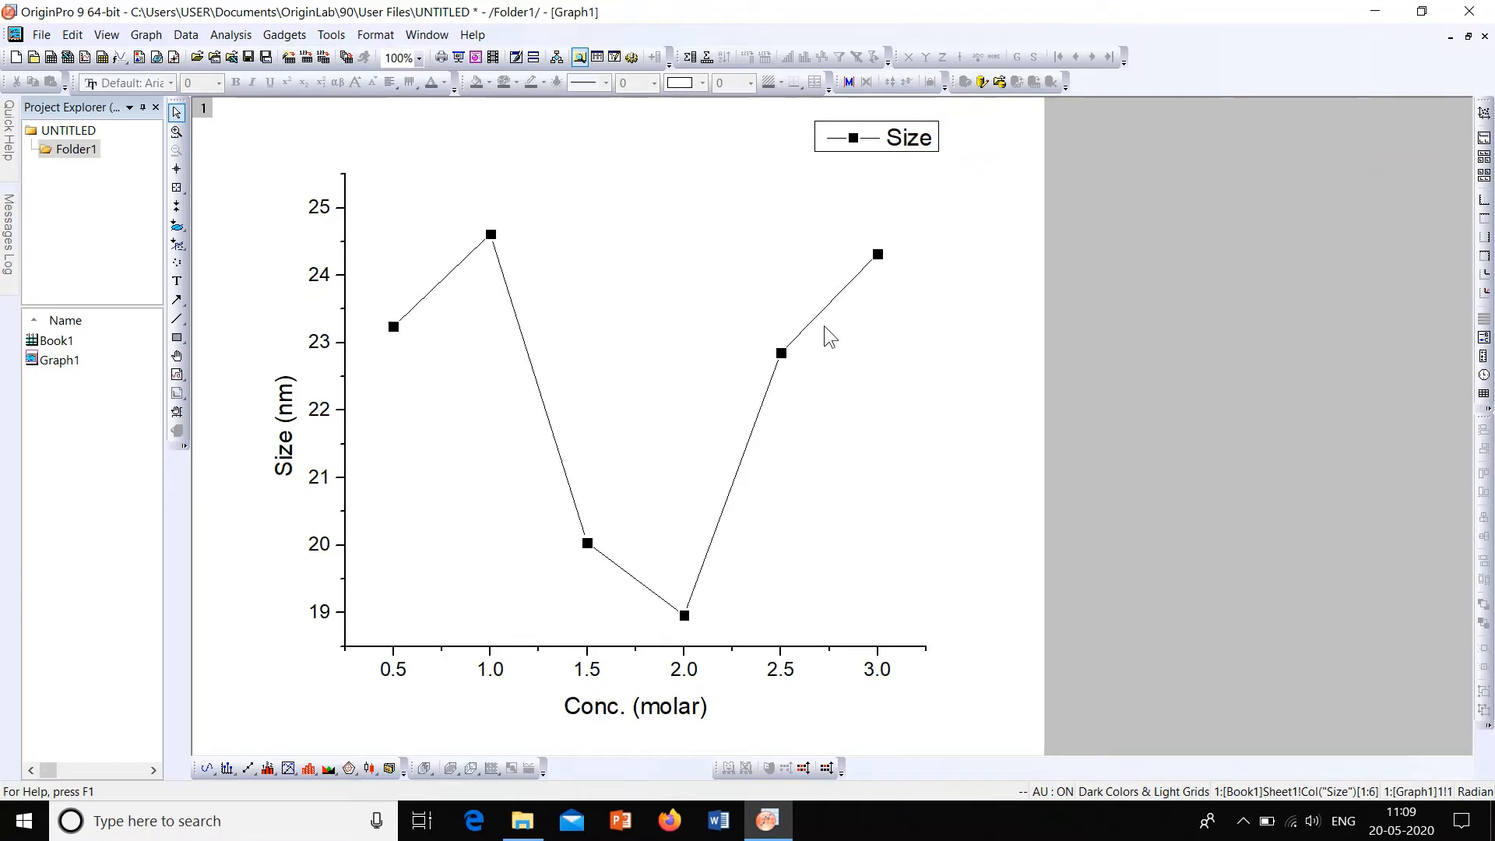
Step: Open the Size curve's symbol properties, placing and widening the dialog so both the graph and the symbol settings can be seen
double_click(782, 353)
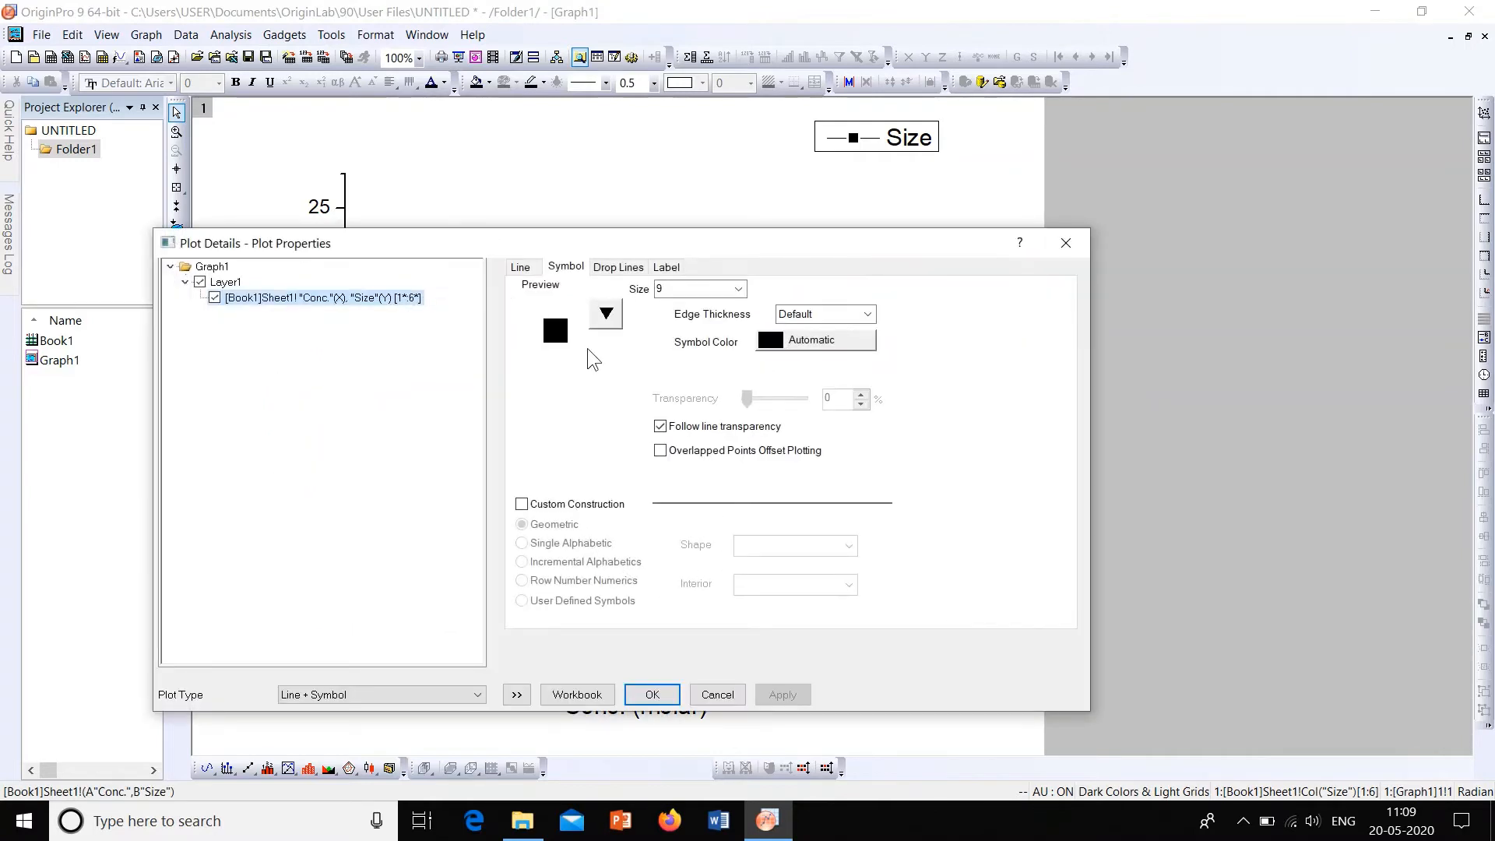
drag(627, 251, 1090, 69)
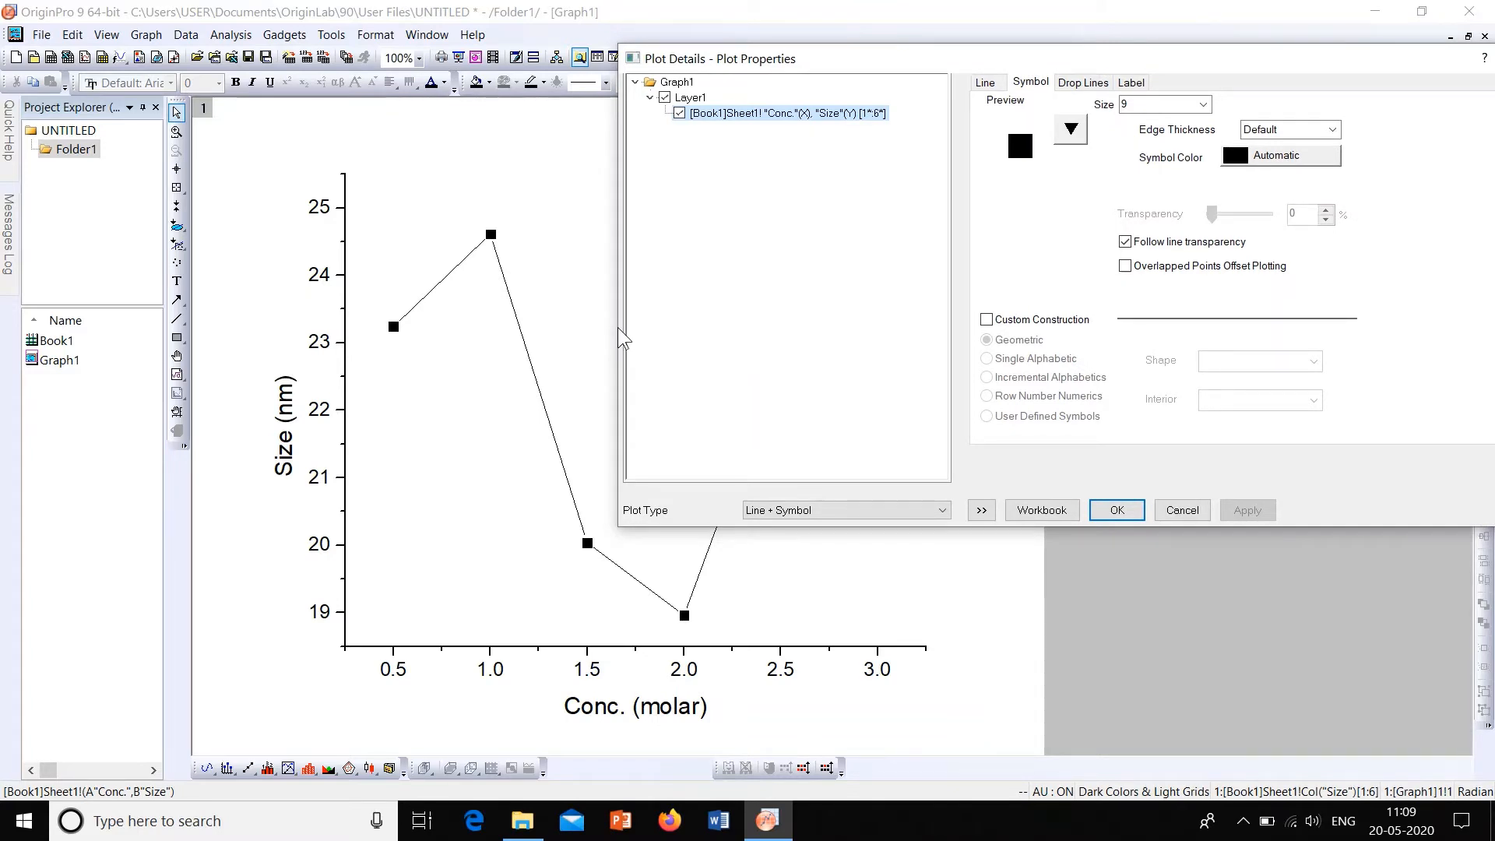
drag(684, 325, 916, 324)
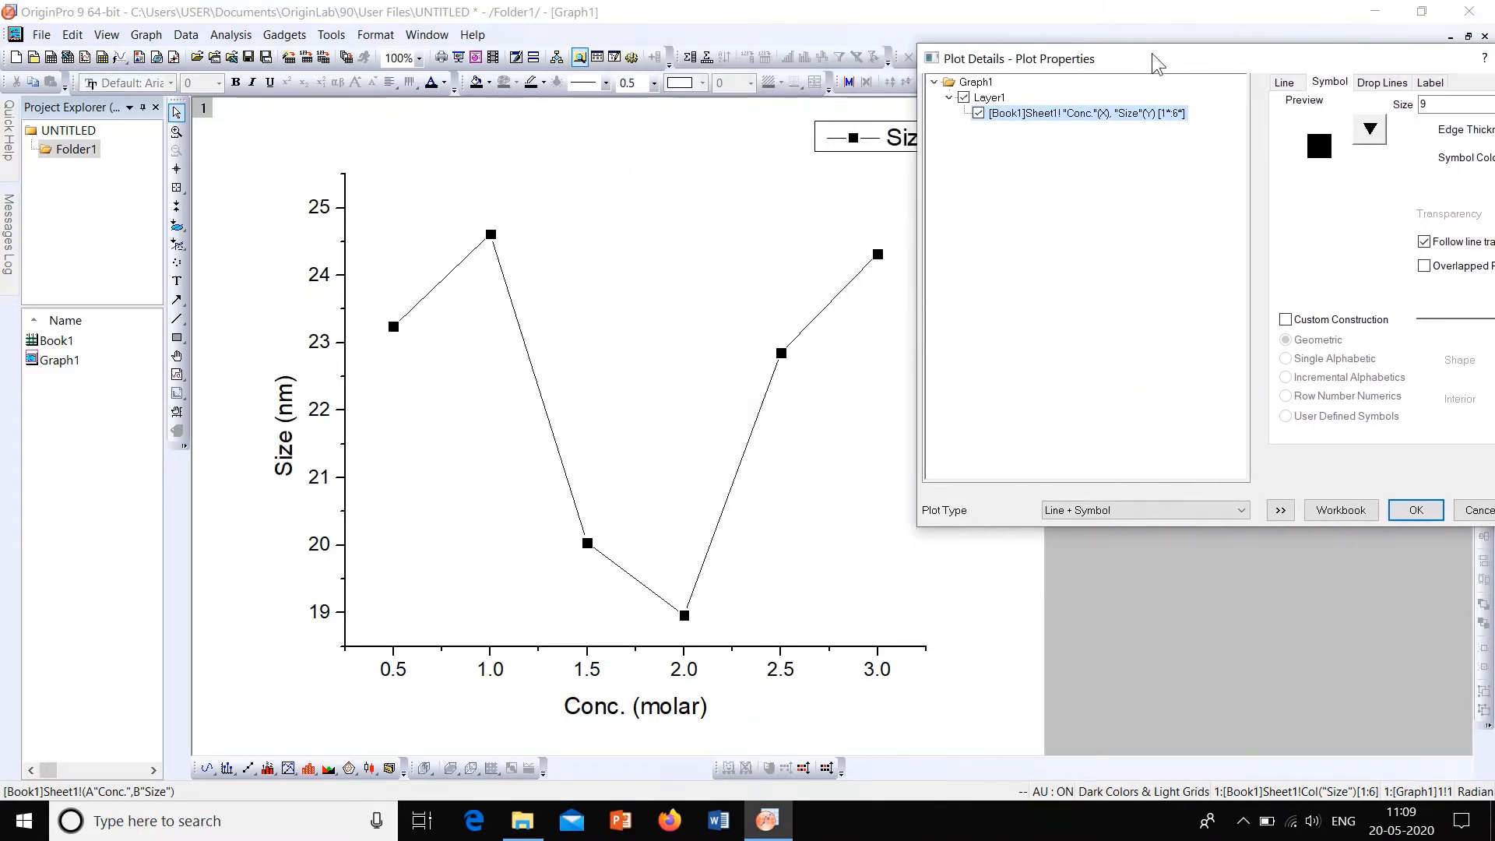
drag(1152, 62, 942, 70)
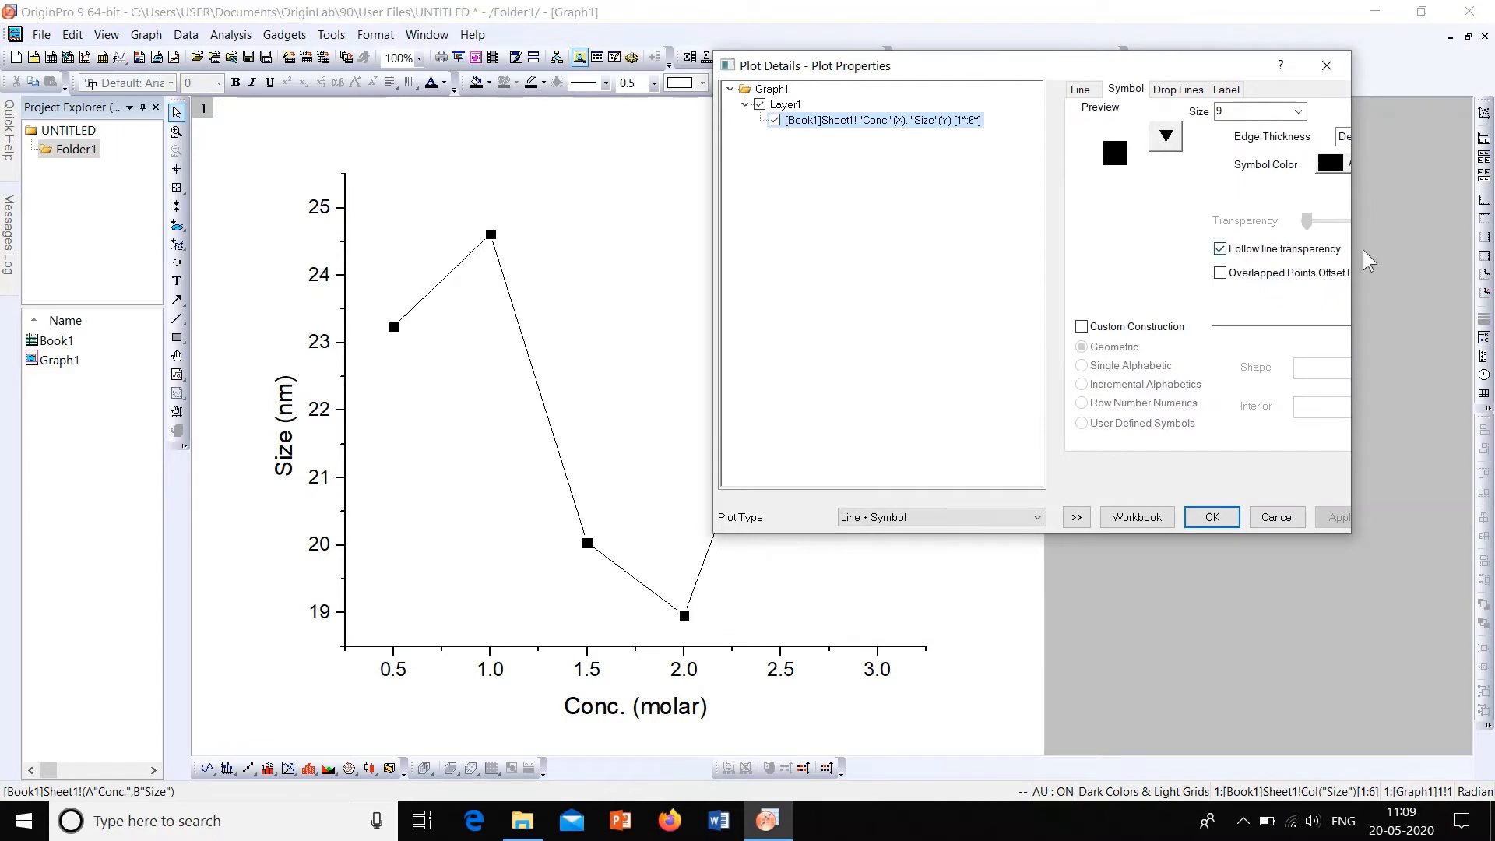
drag(1354, 263, 1431, 257)
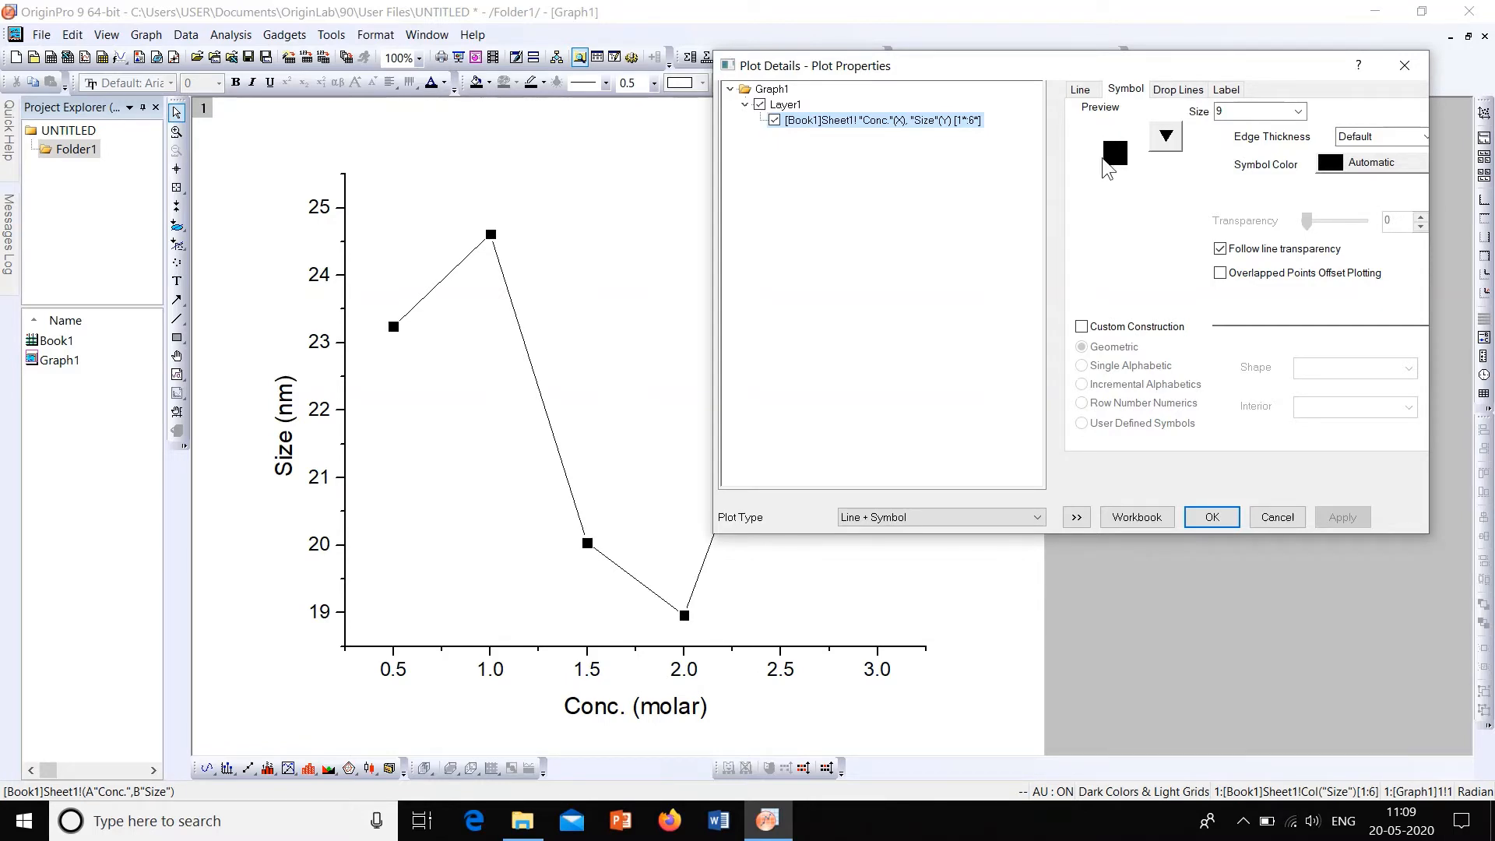
Step: Change the data point symbols to solid circles and apply the change
click(1168, 137)
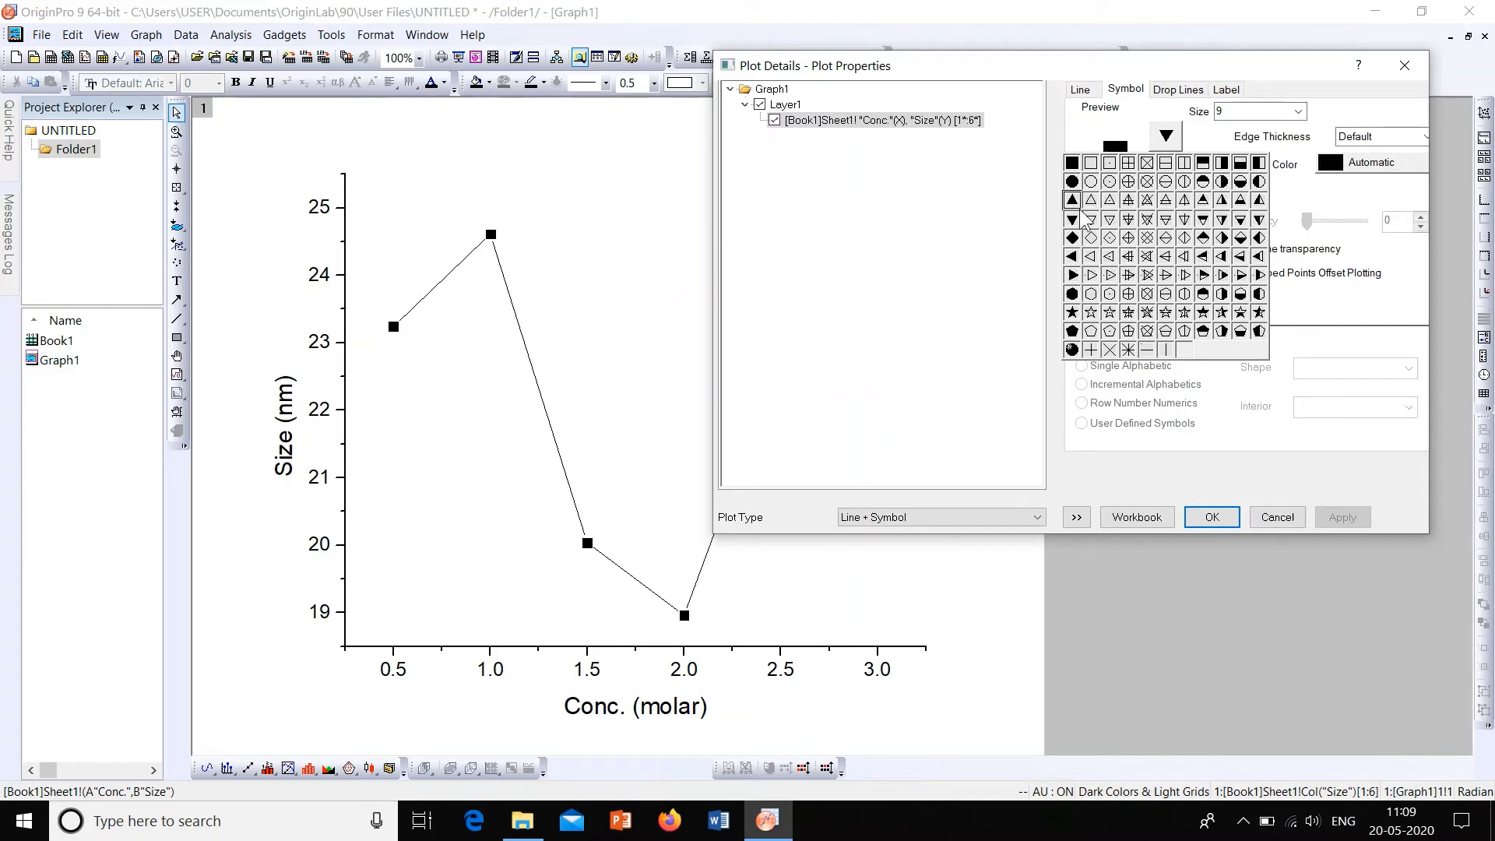
click(1073, 184)
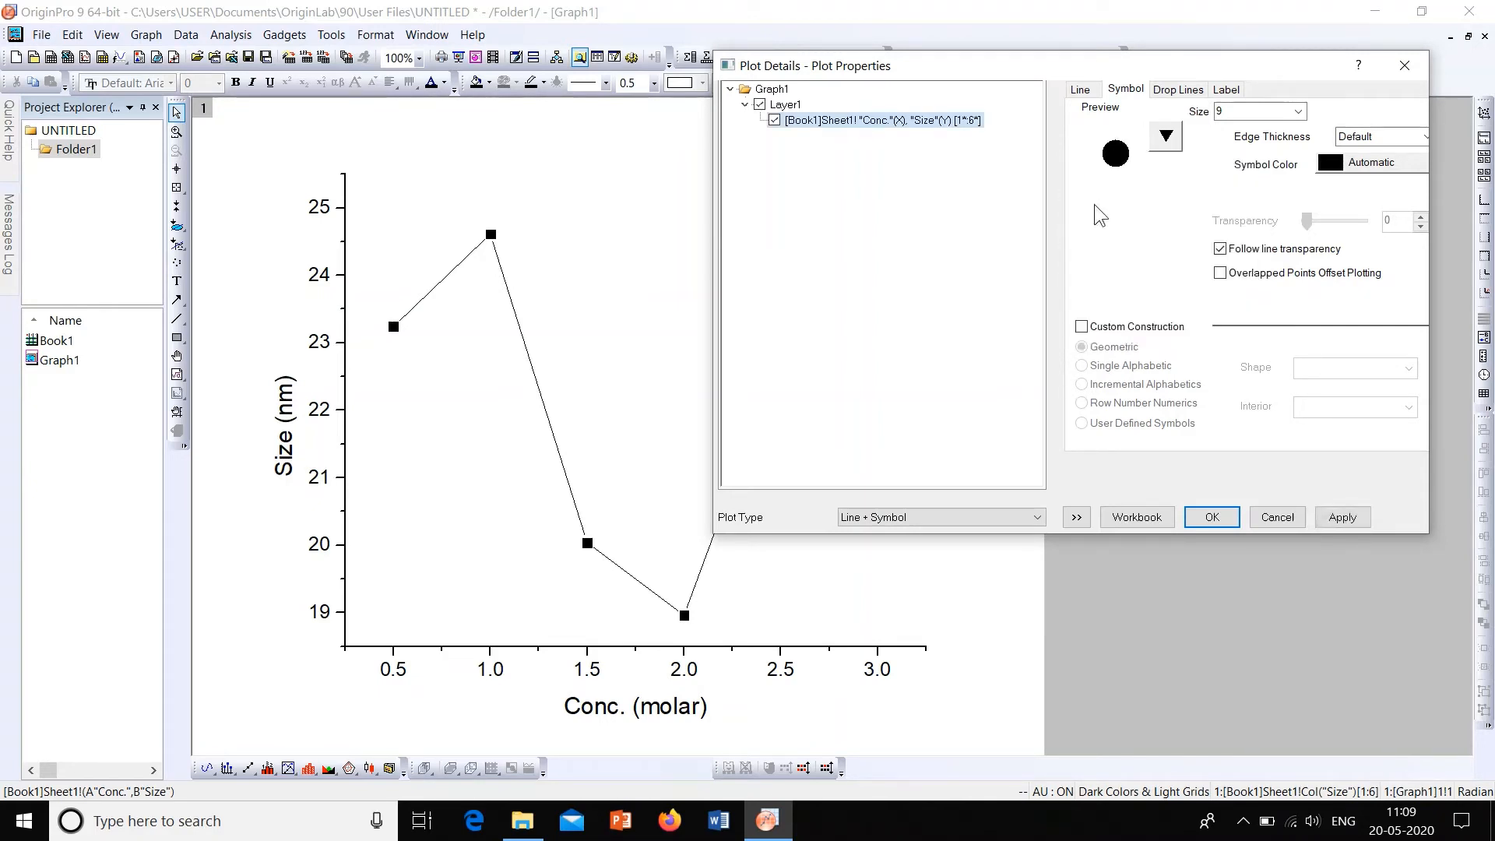
click(1342, 518)
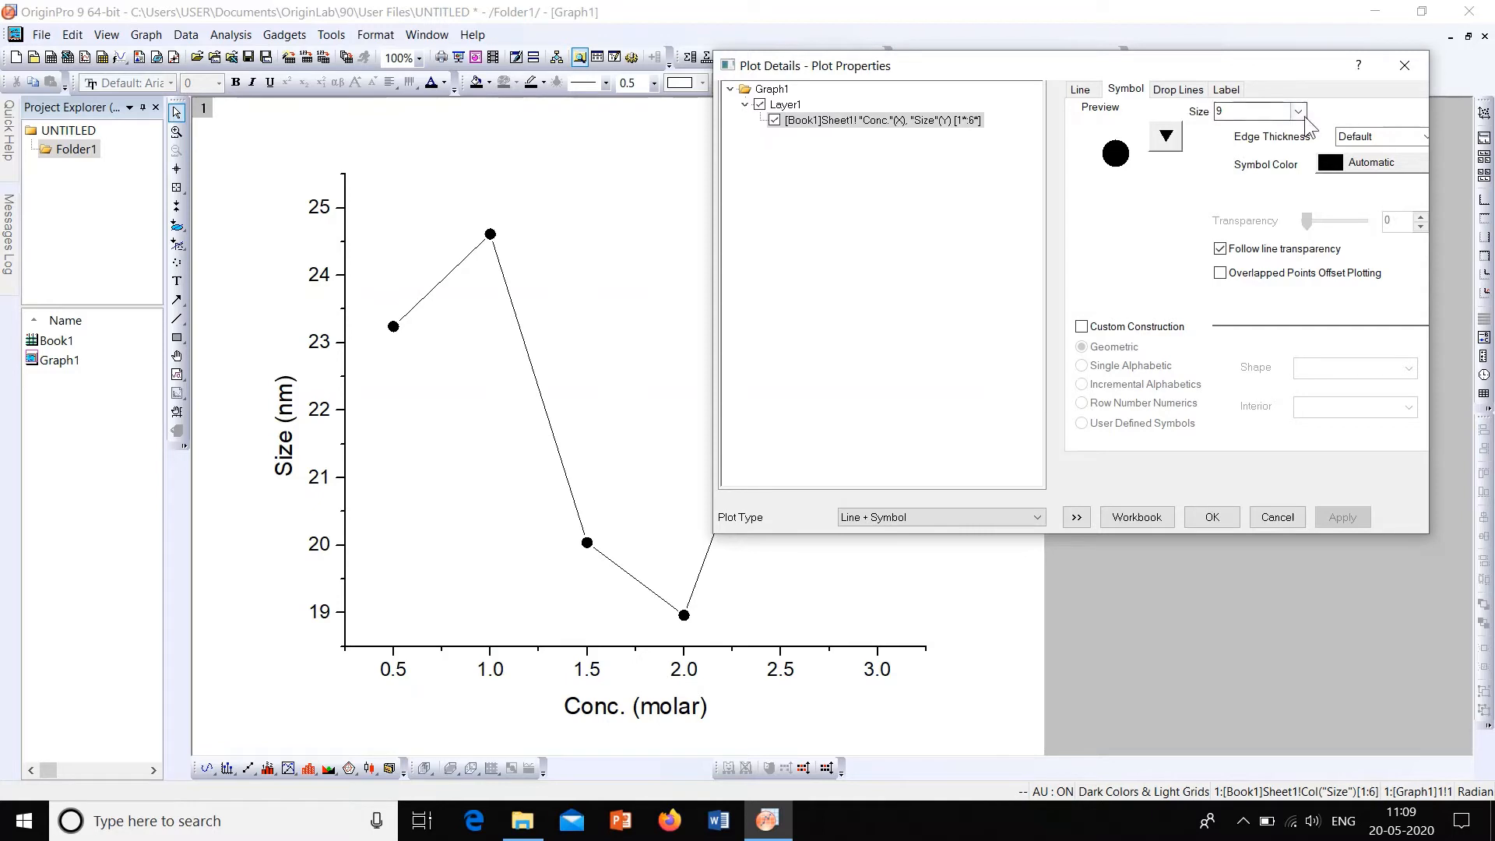
Step: Set the data point symbol size to 15 and apply it to the graph
click(1298, 112)
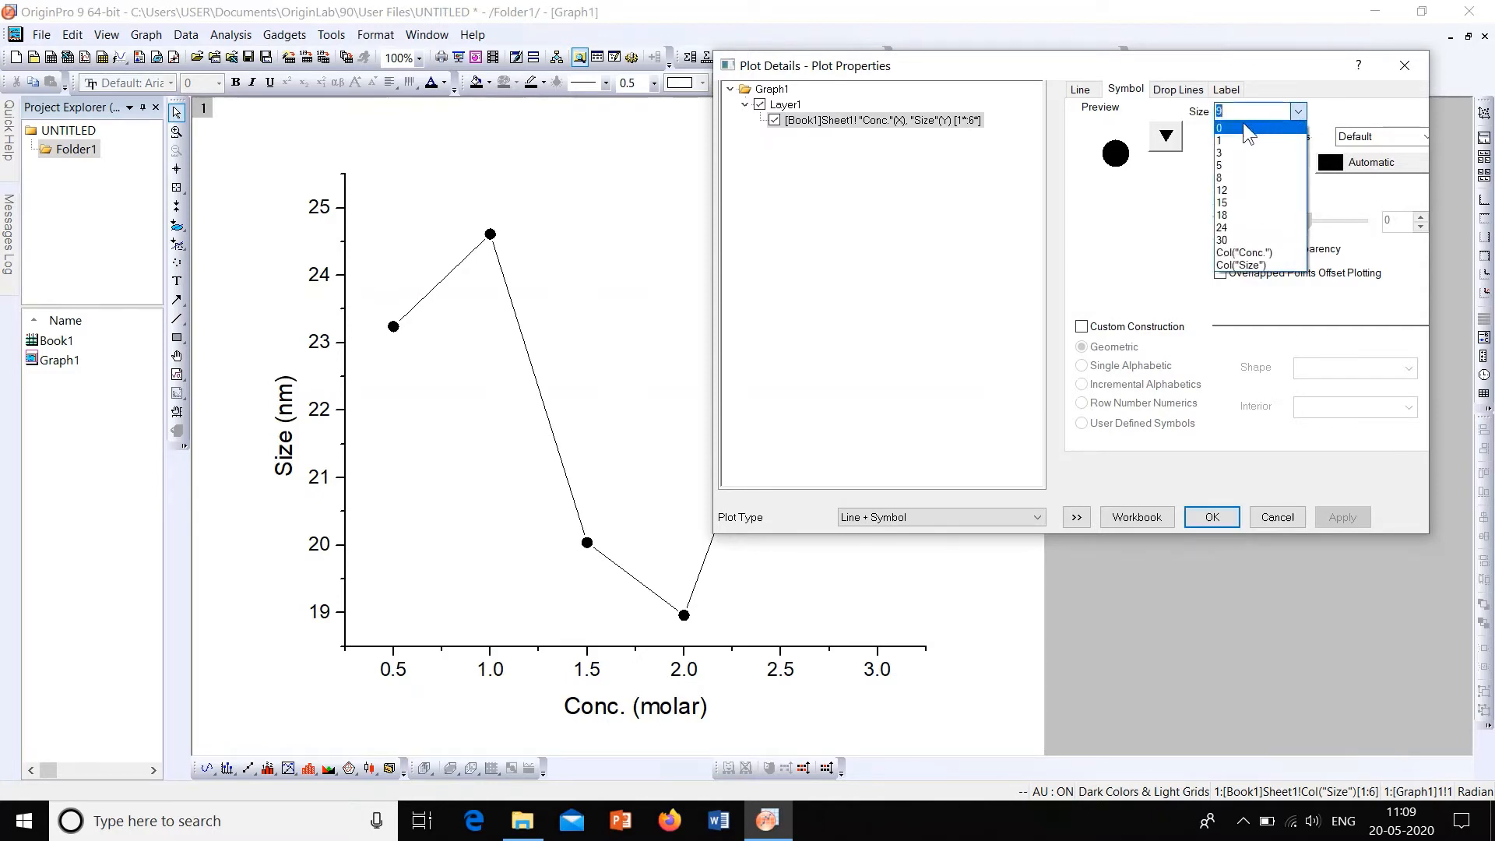
click(1298, 113)
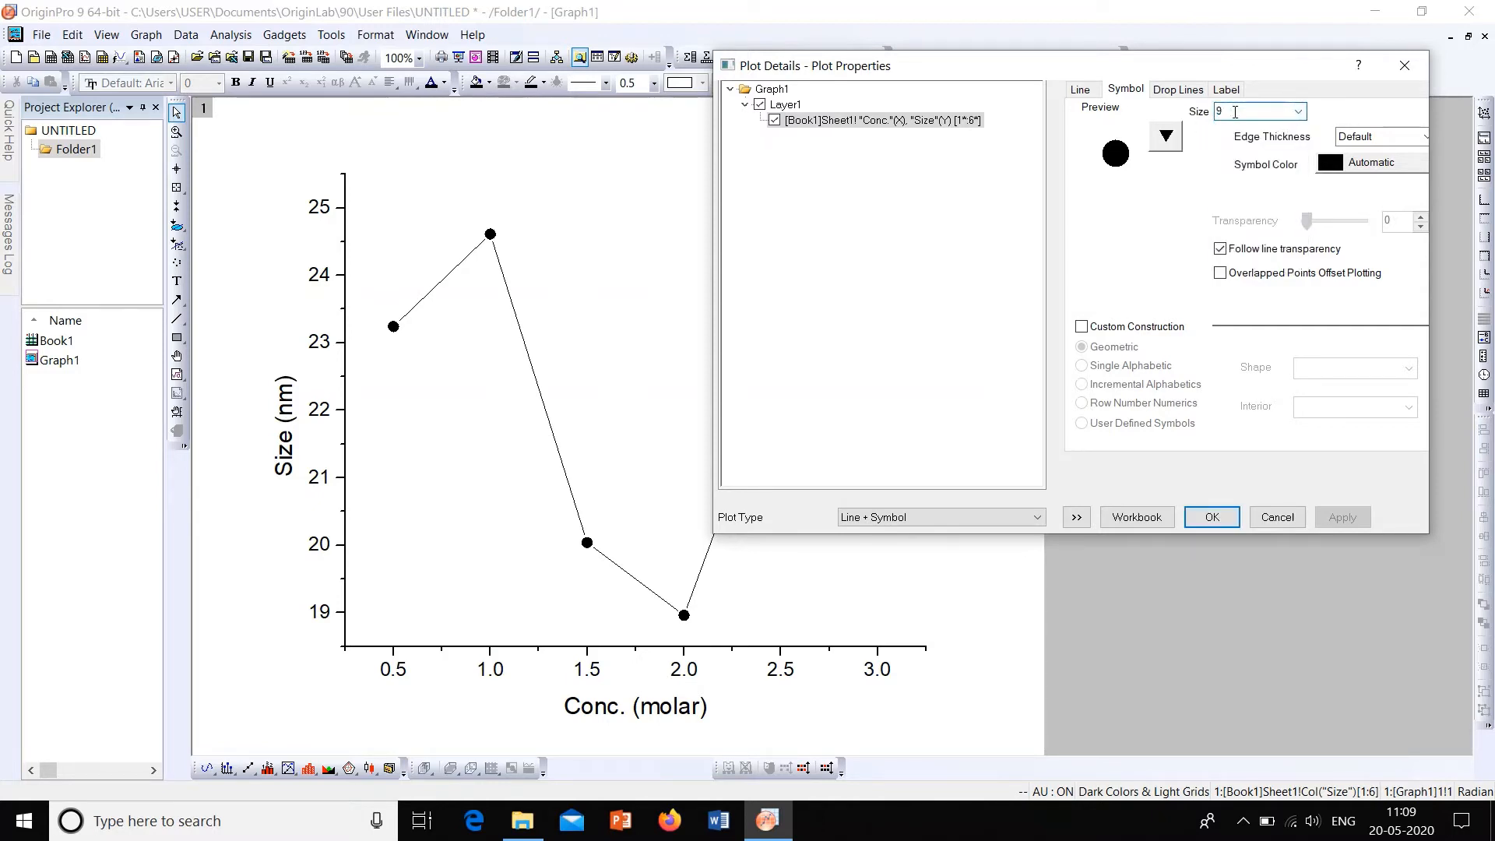
click(1298, 113)
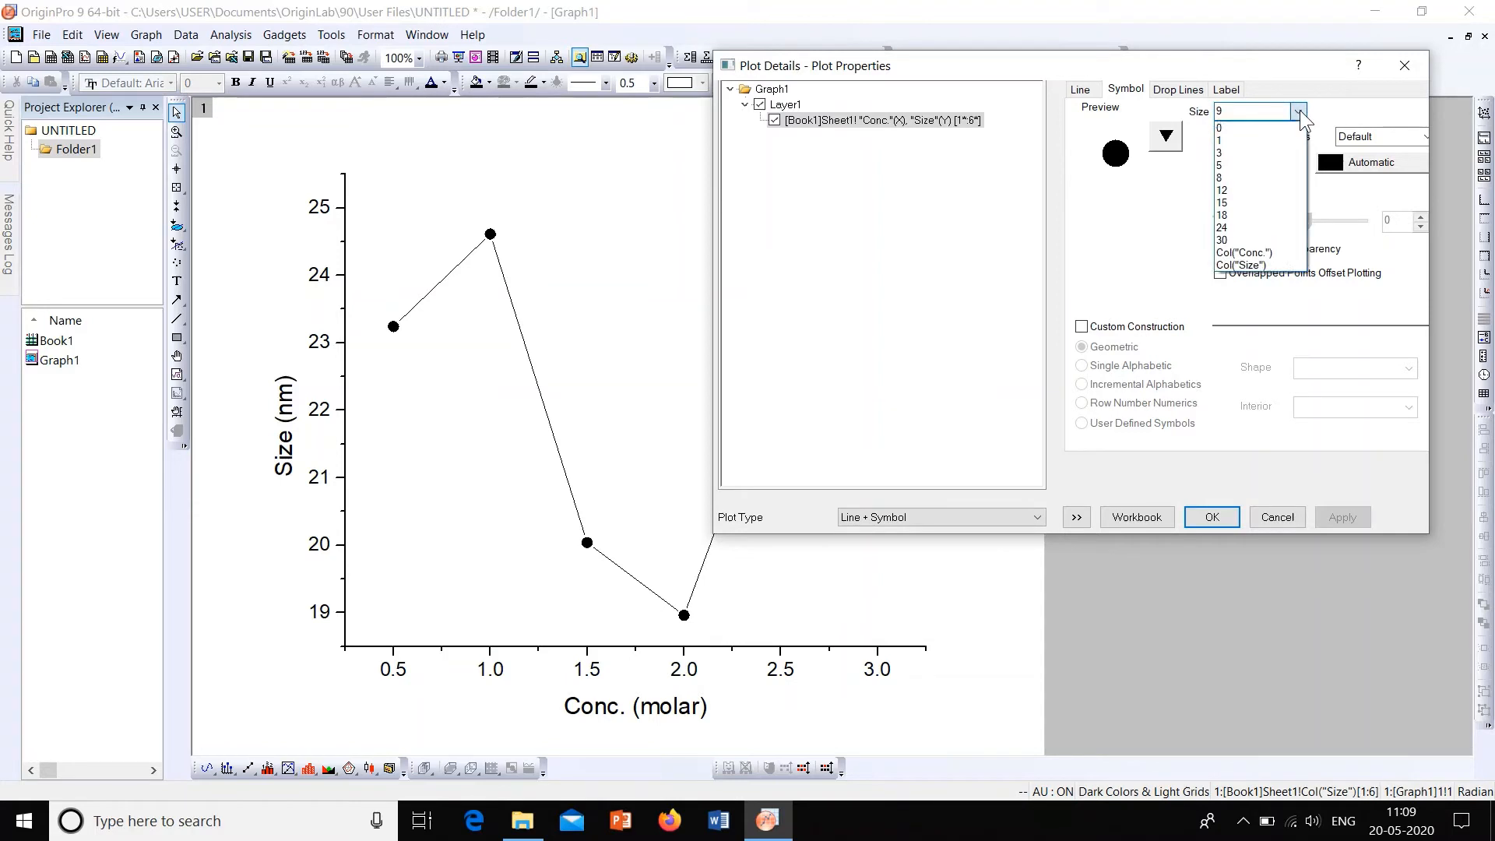
click(1248, 204)
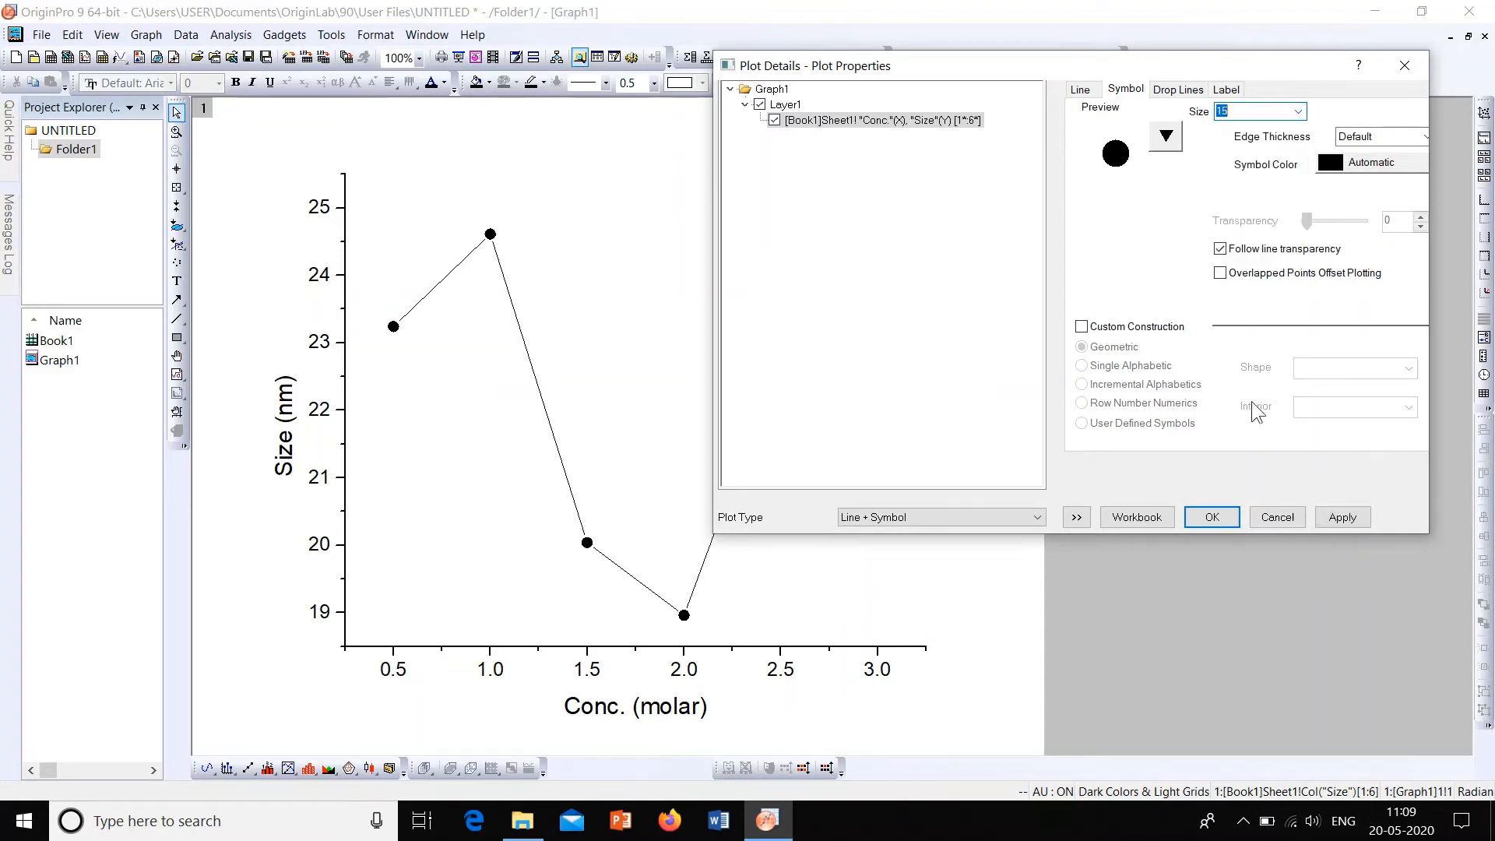
click(1339, 517)
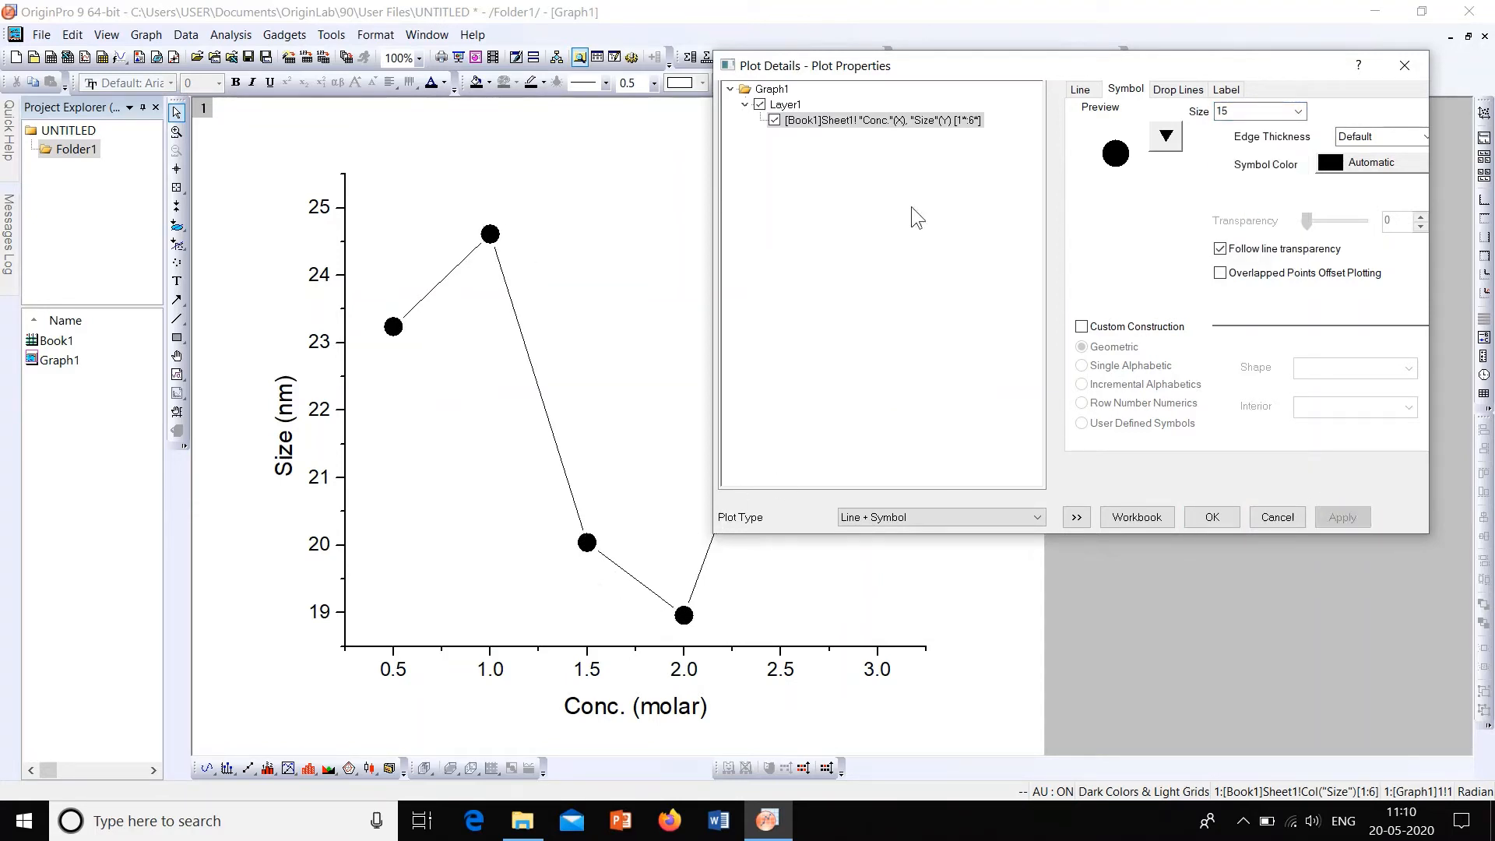
Step: Try solid diamonds and solid stars in turn as the data point symbols, applying each to the graph
click(1168, 137)
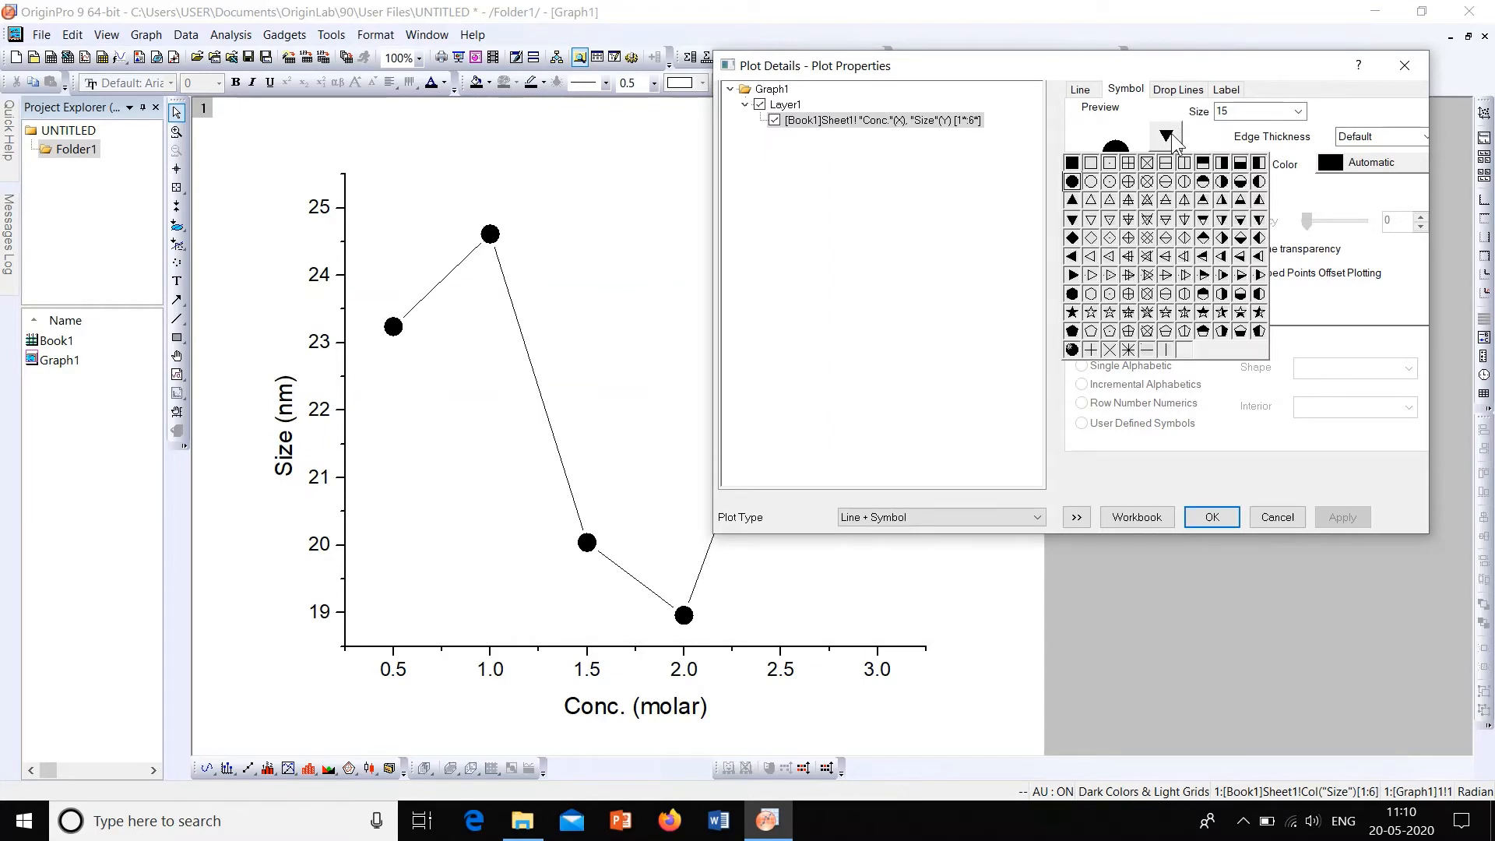
click(1072, 238)
click(1342, 517)
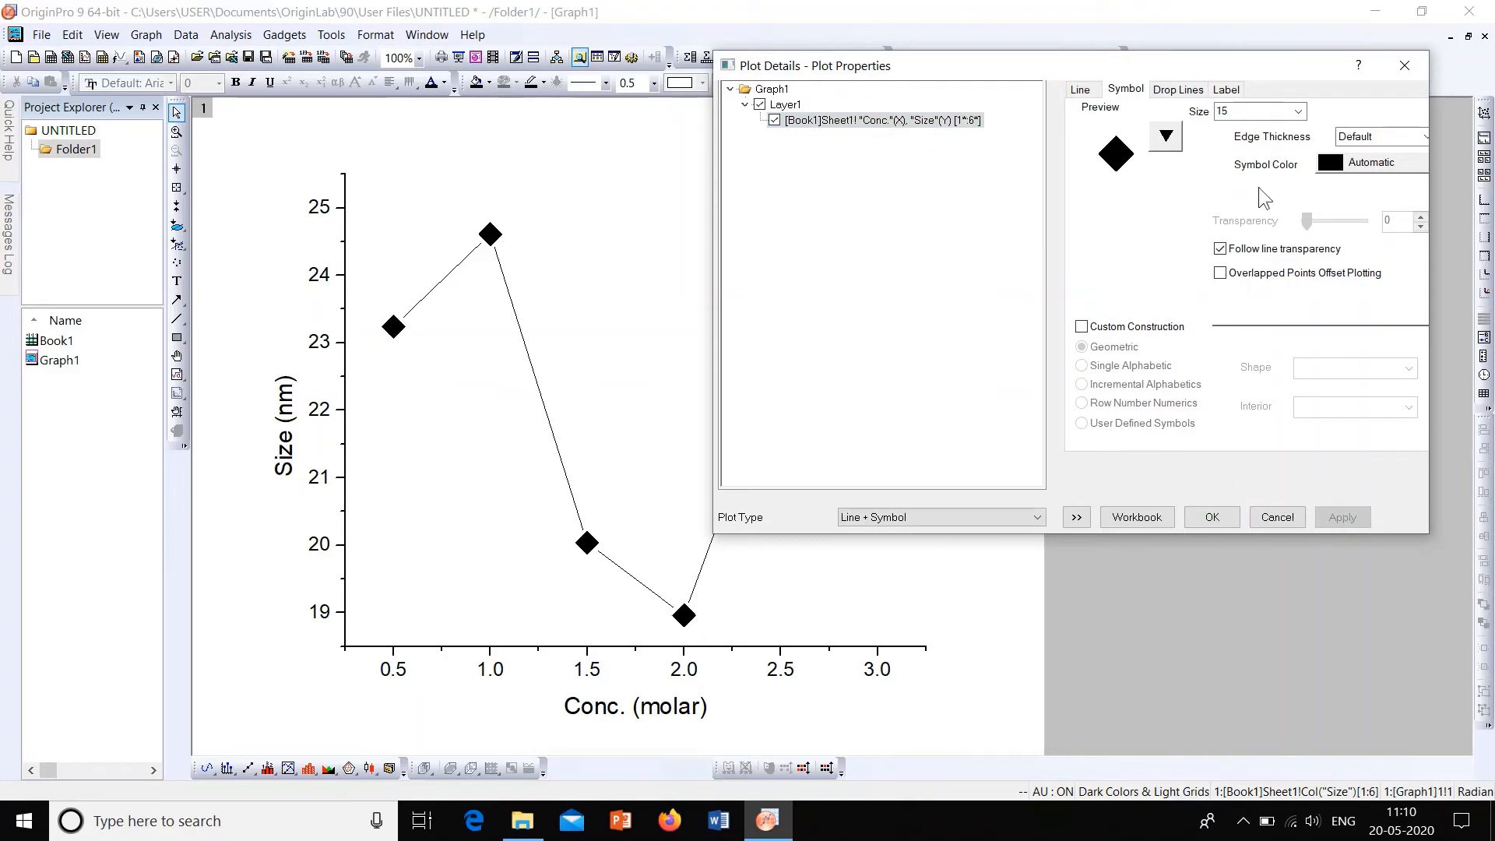
click(1166, 138)
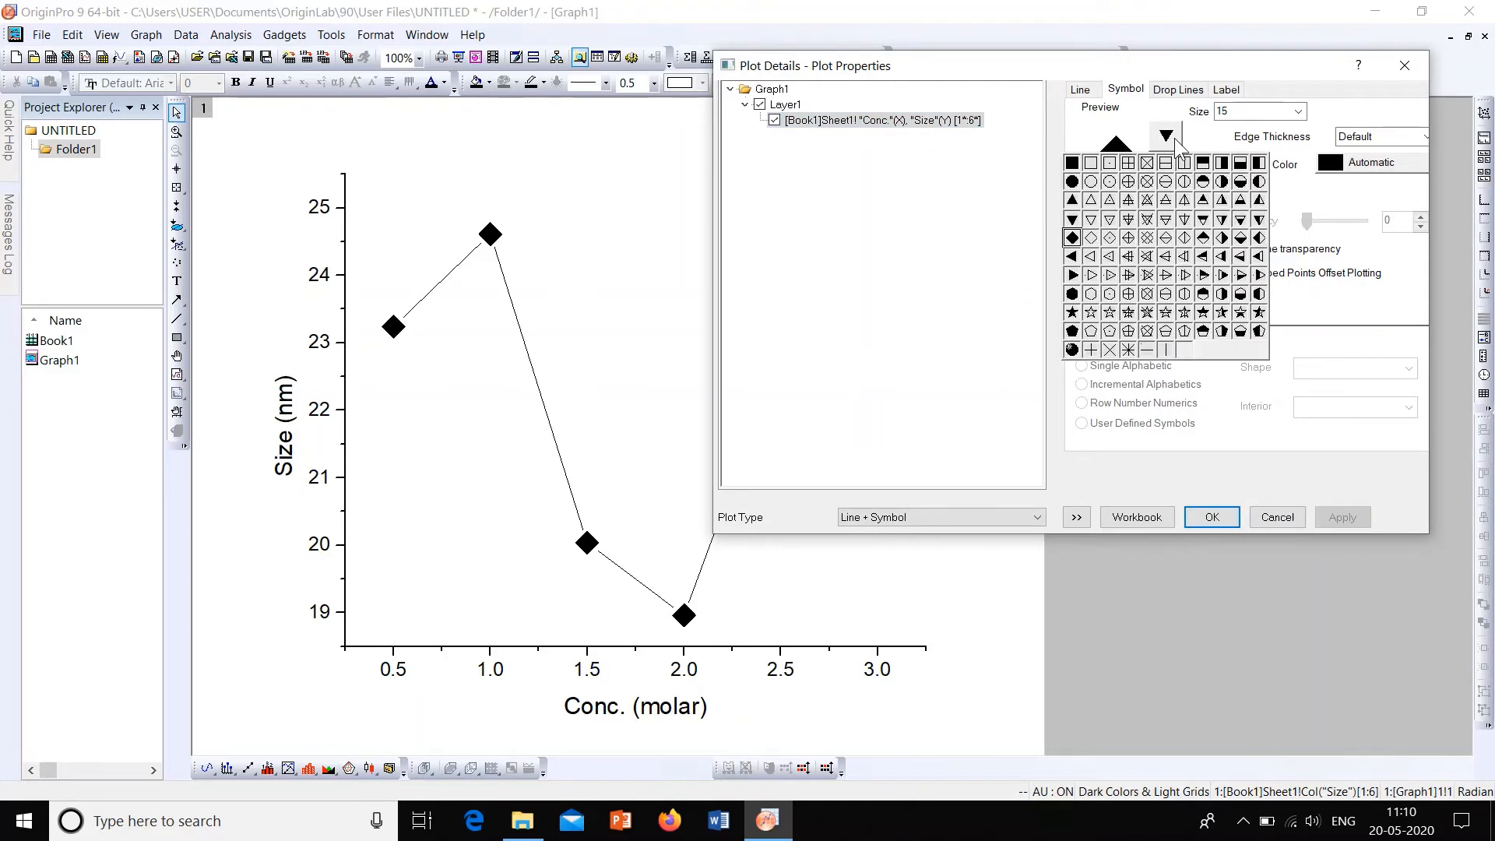
click(1072, 313)
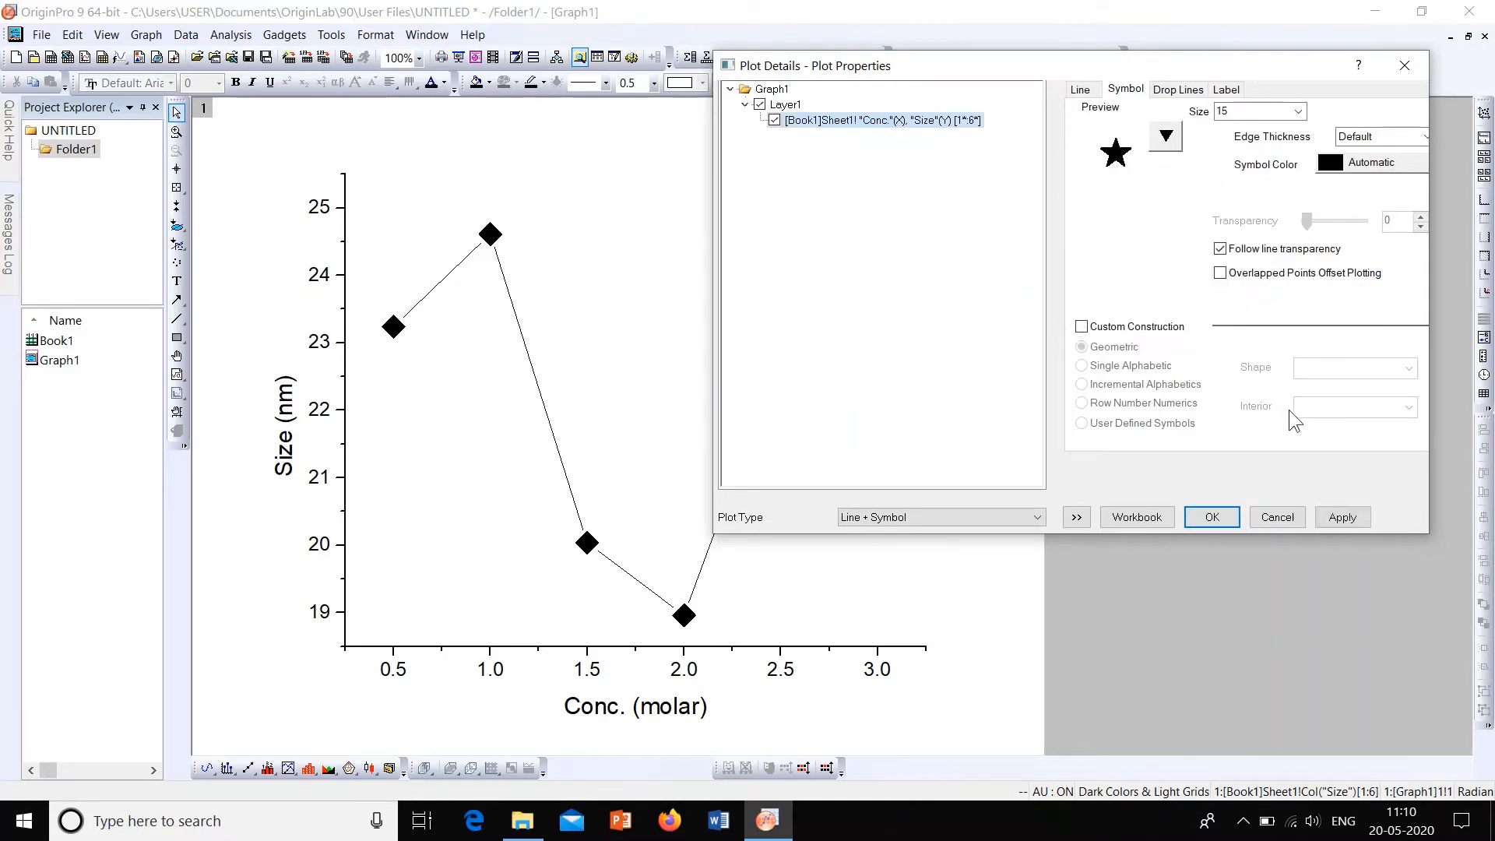
click(1356, 518)
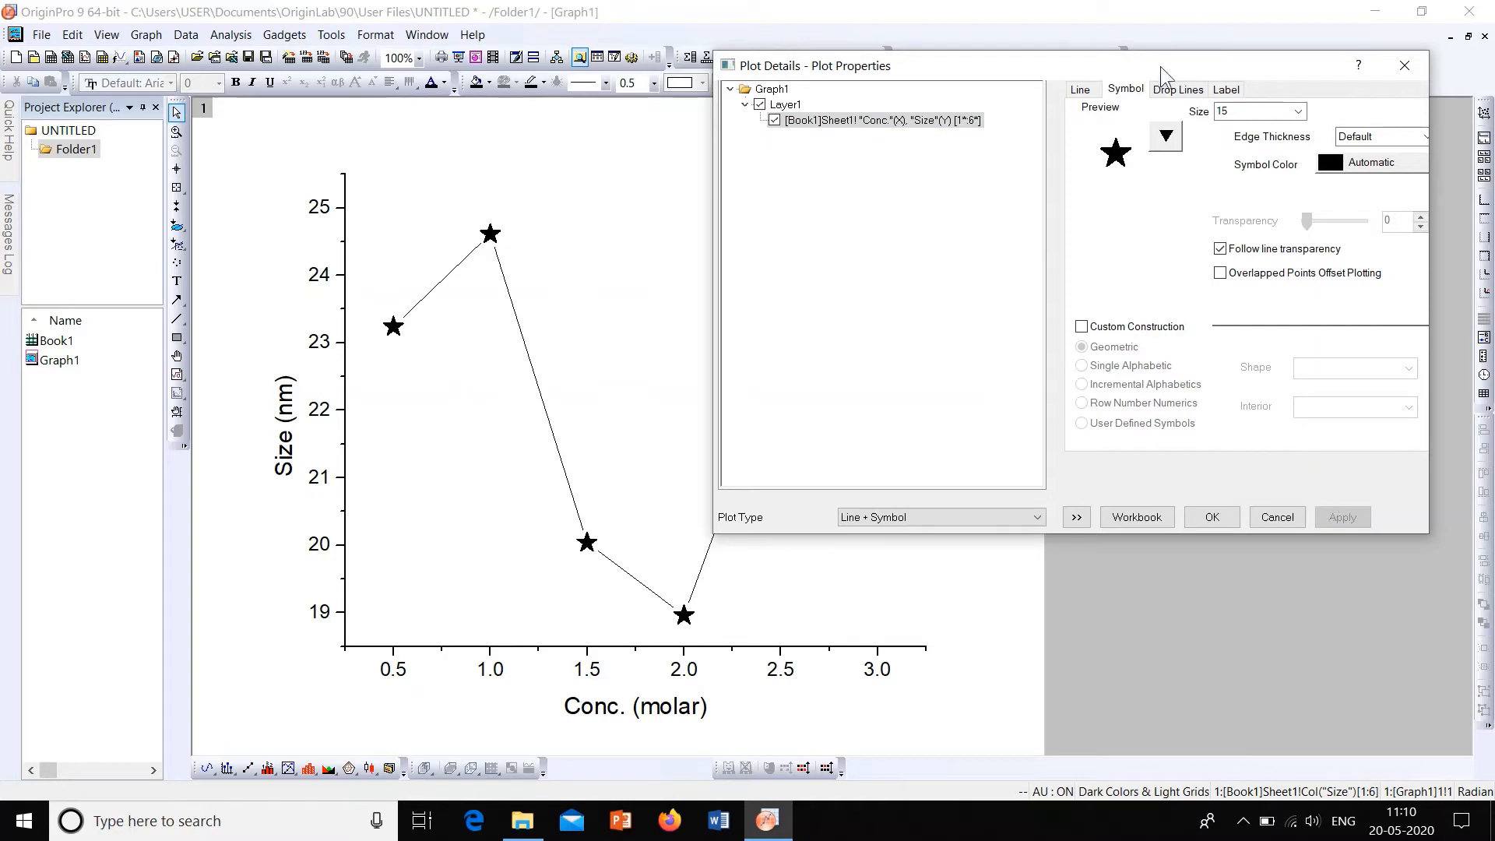
Step: Change the data point symbols to hollow stars and apply the change
click(1165, 138)
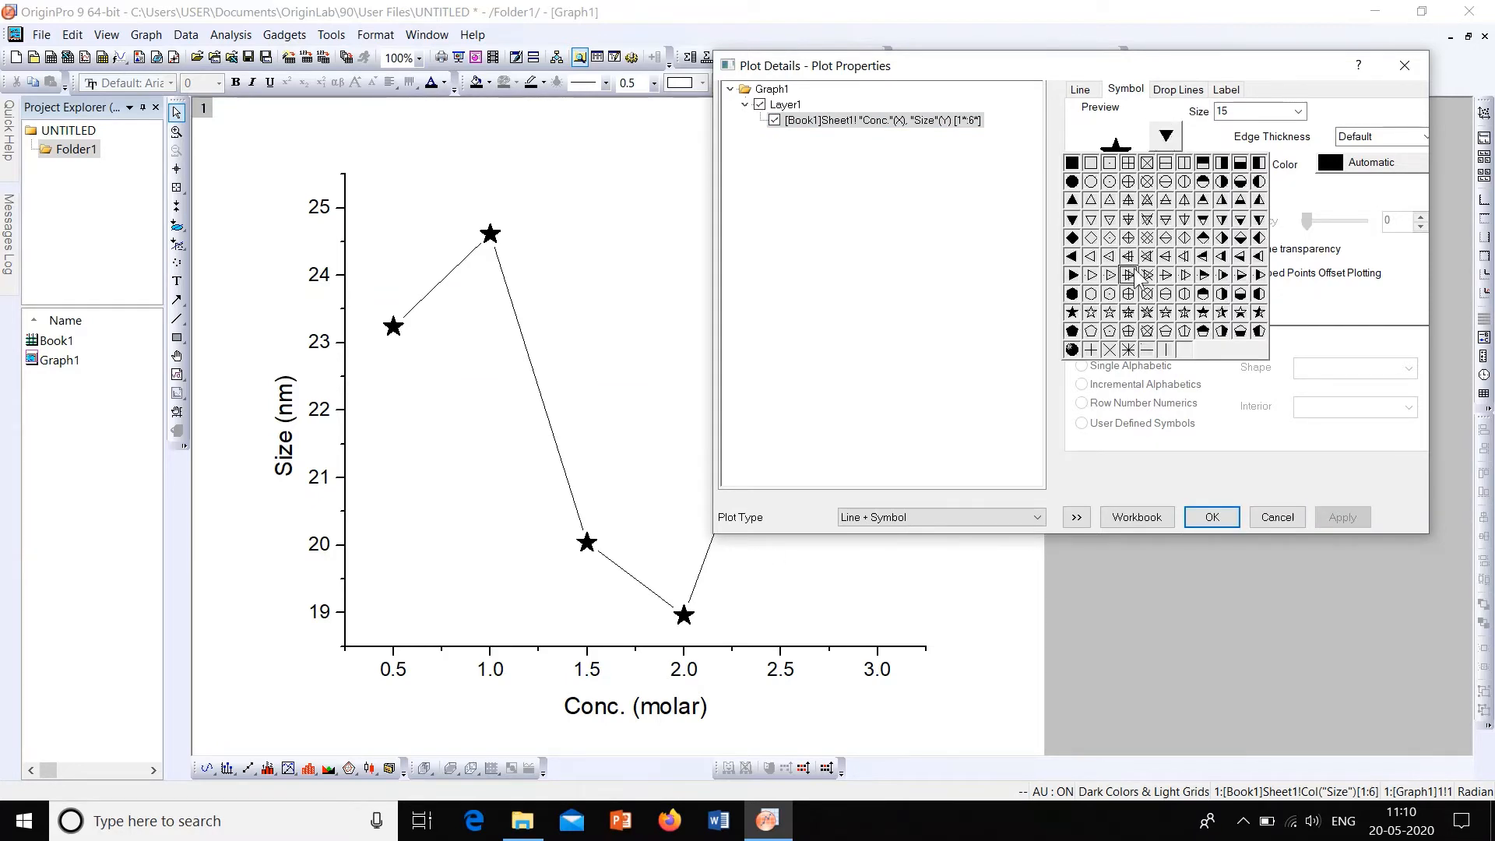
click(1091, 312)
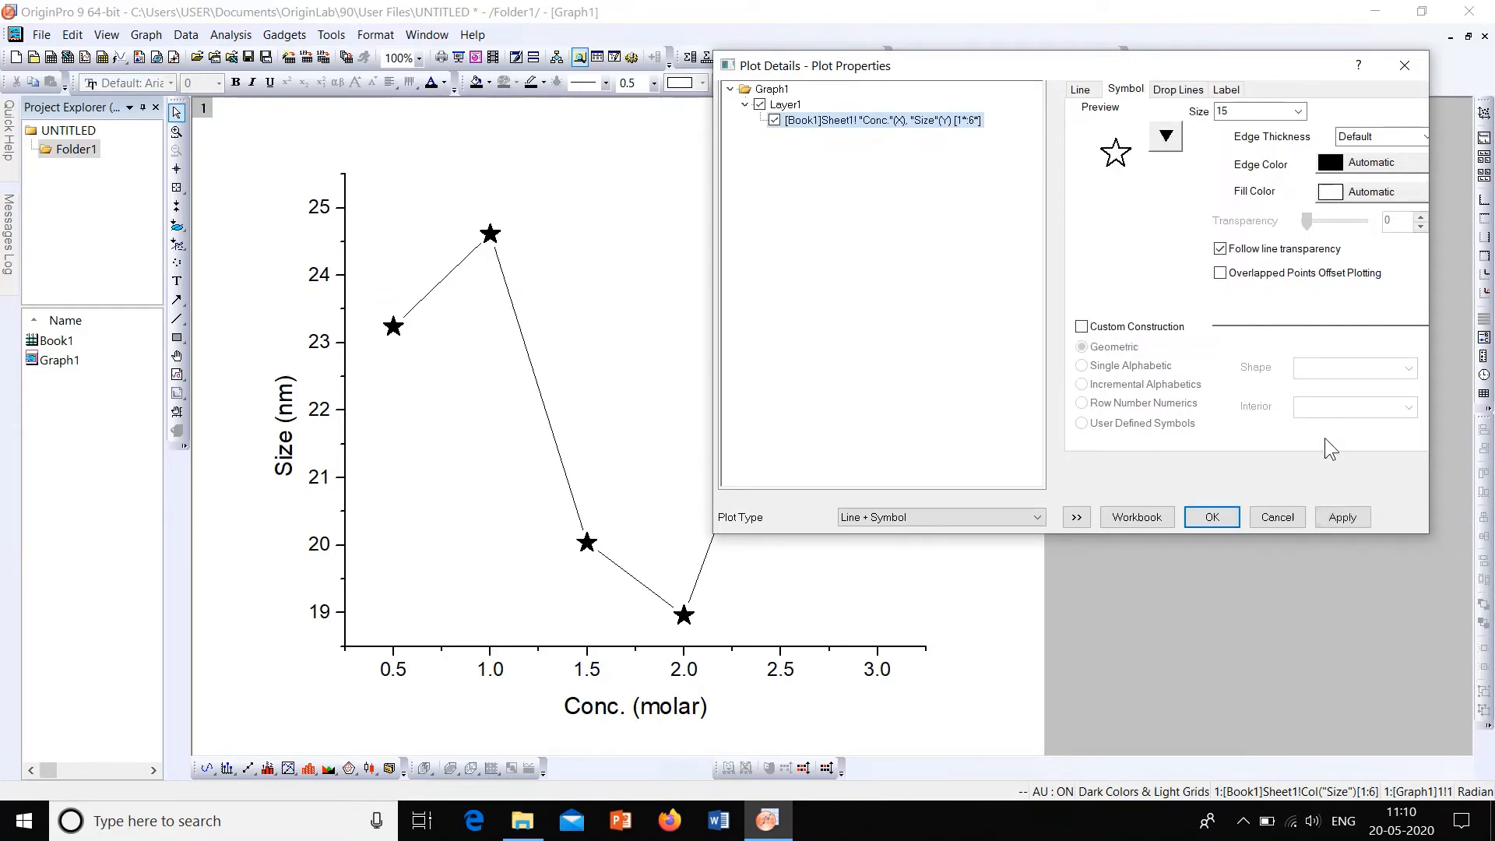
click(1356, 522)
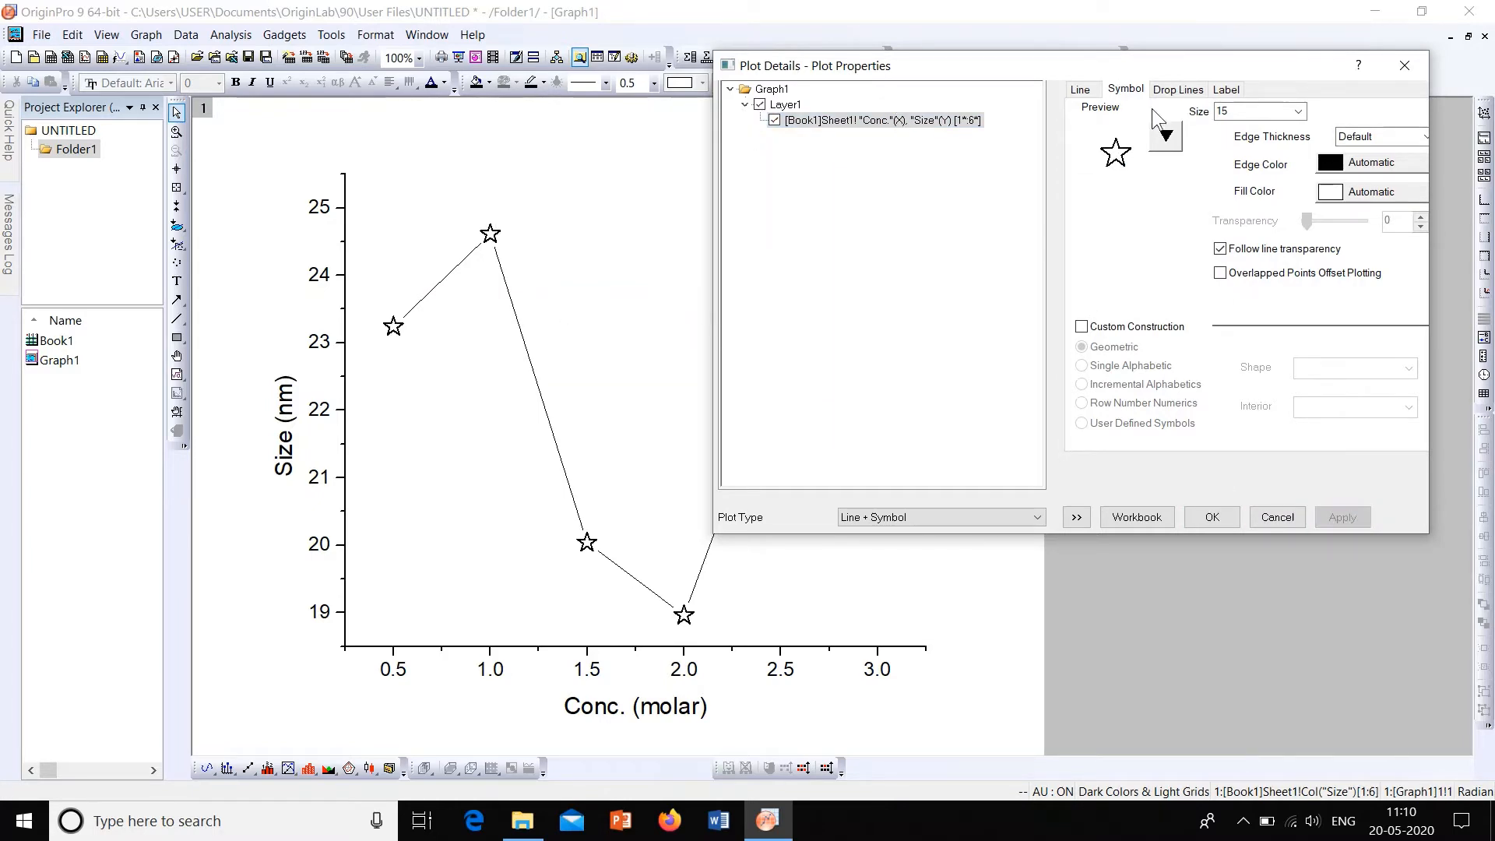
click(1165, 137)
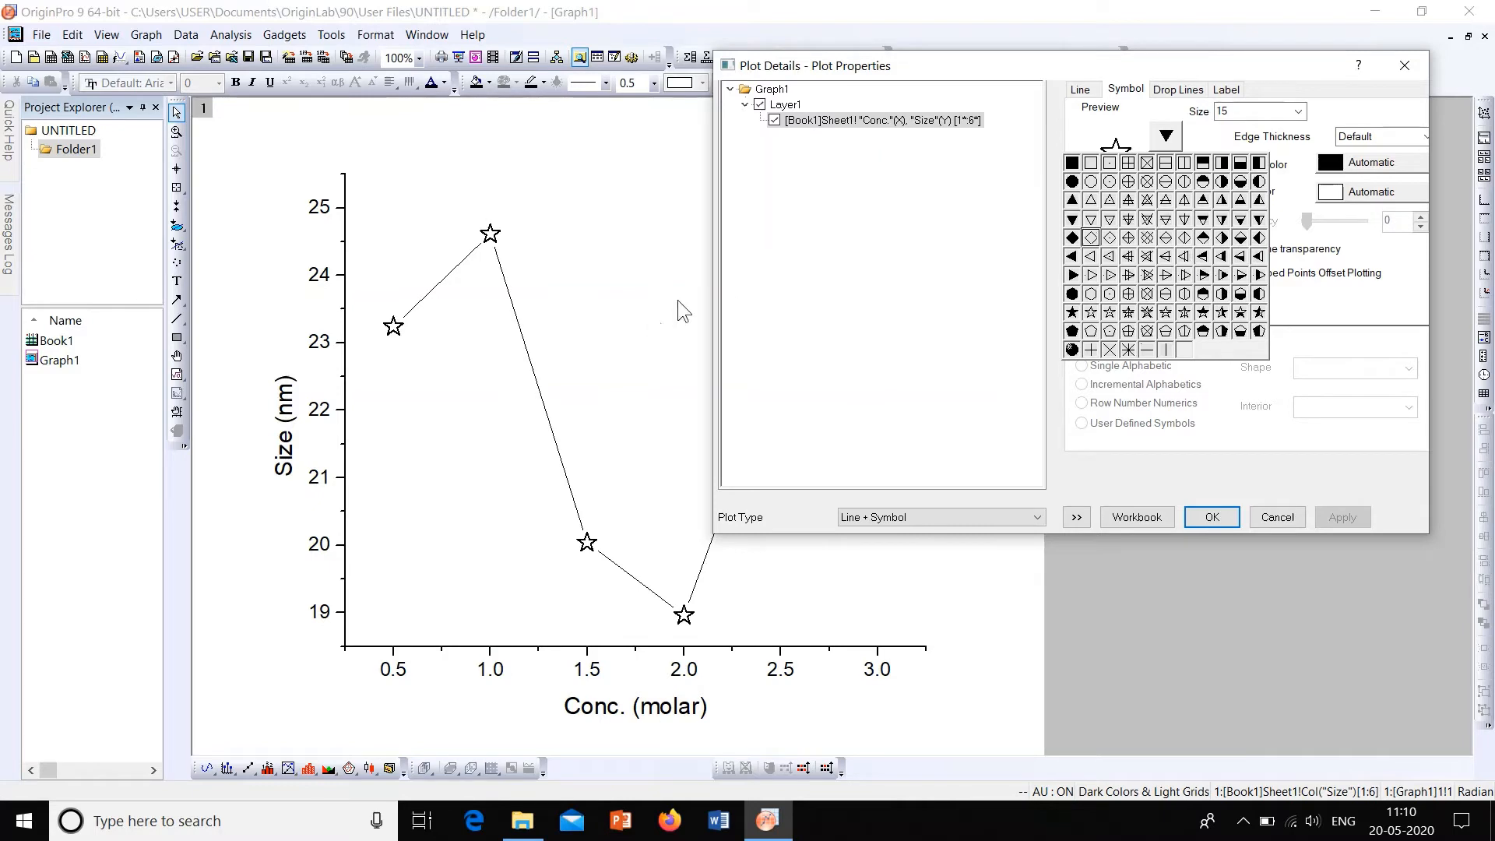
click(1334, 305)
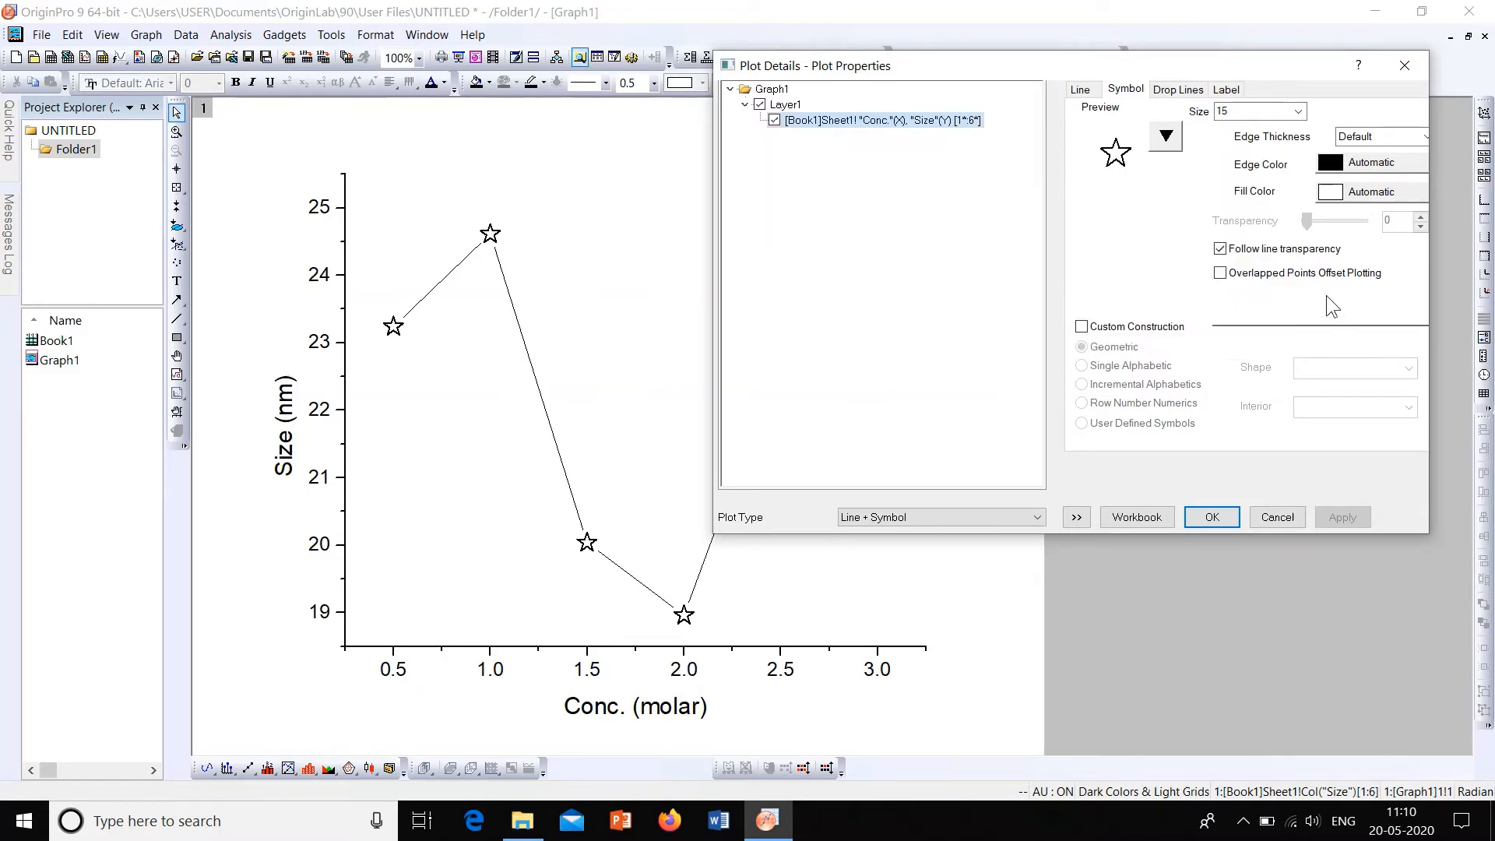
Step: Set the edge color of the star symbols to the individual color Blue and apply it
click(1333, 168)
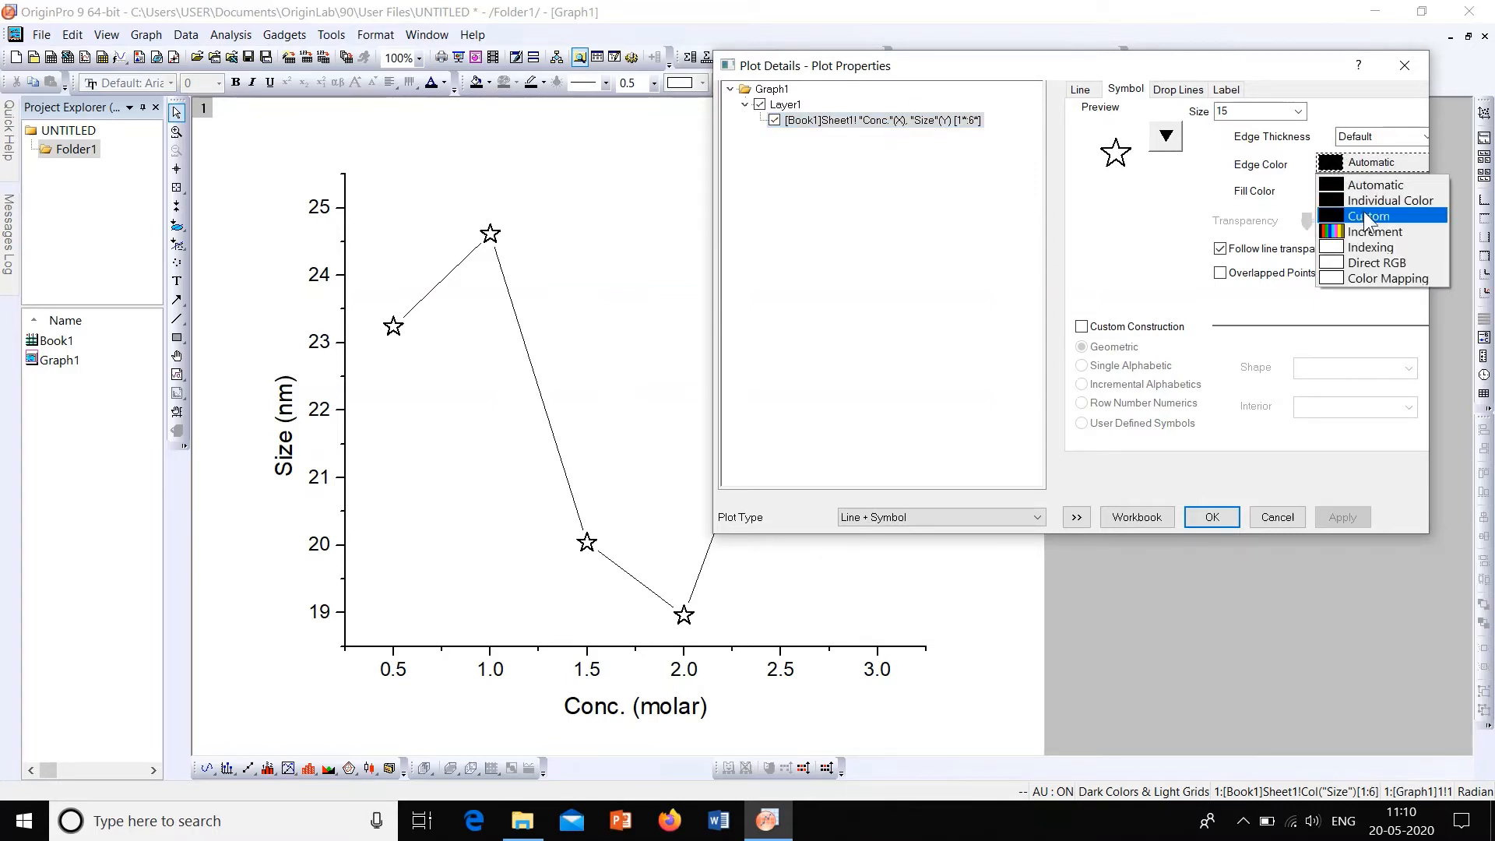
mouse_move(1365, 204)
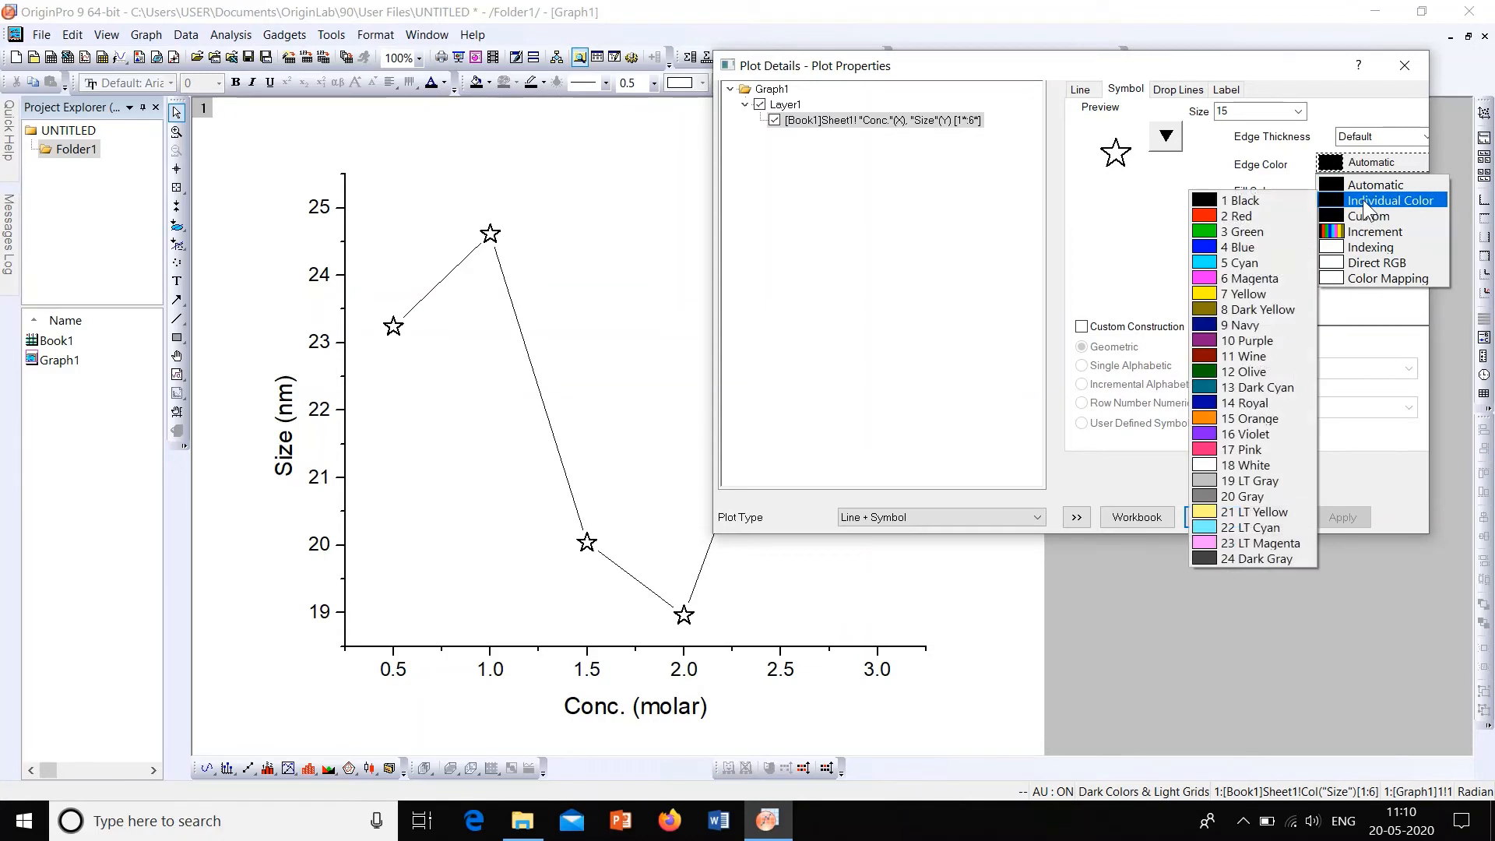
click(1281, 248)
click(1359, 511)
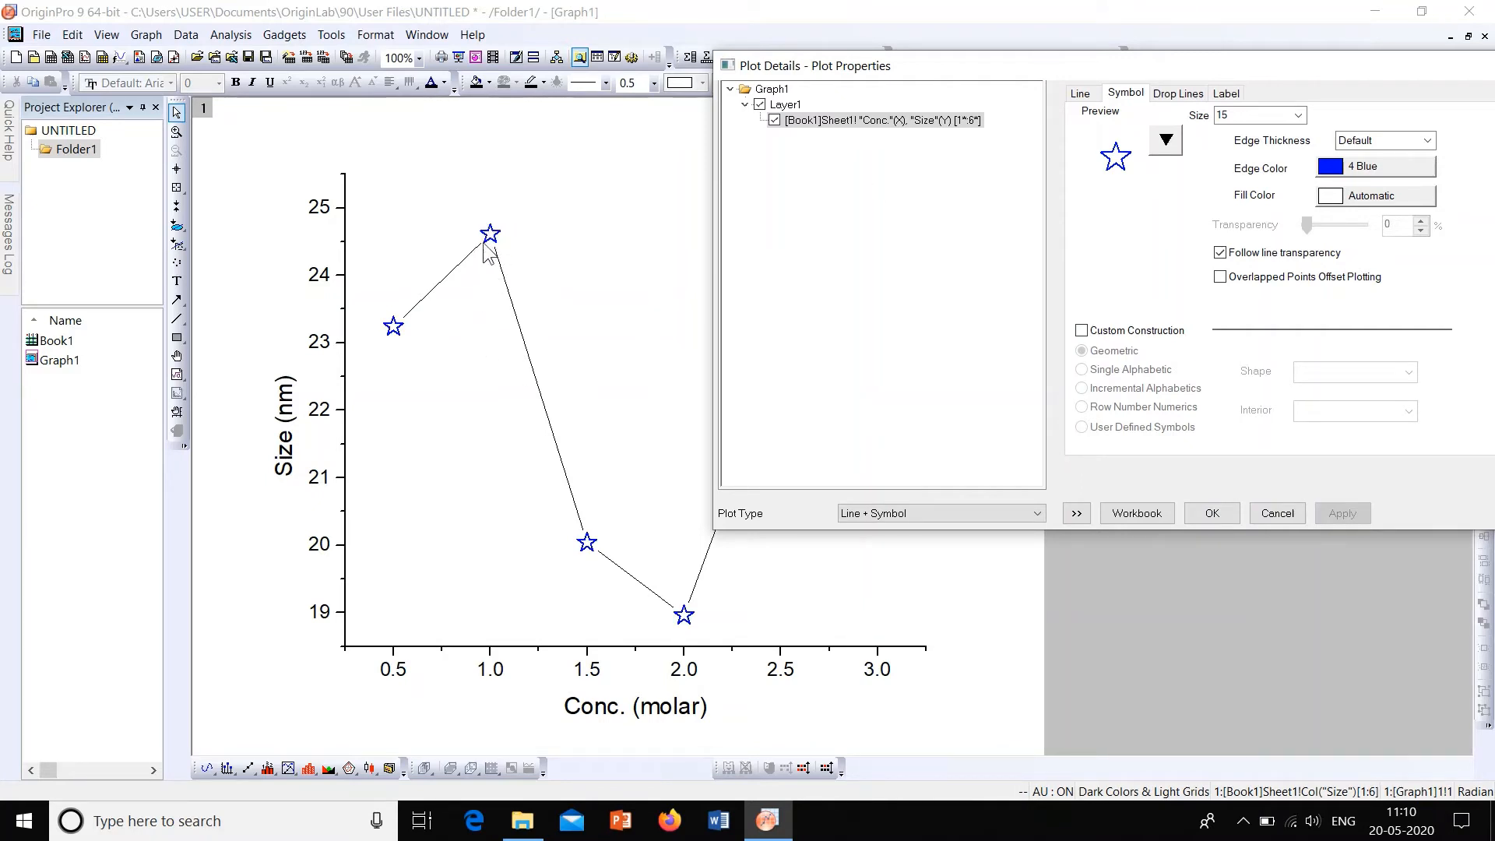
Step: Set the fill color of the star symbols to the individual color Yellow and apply it
click(1352, 201)
mouse_move(1371, 251)
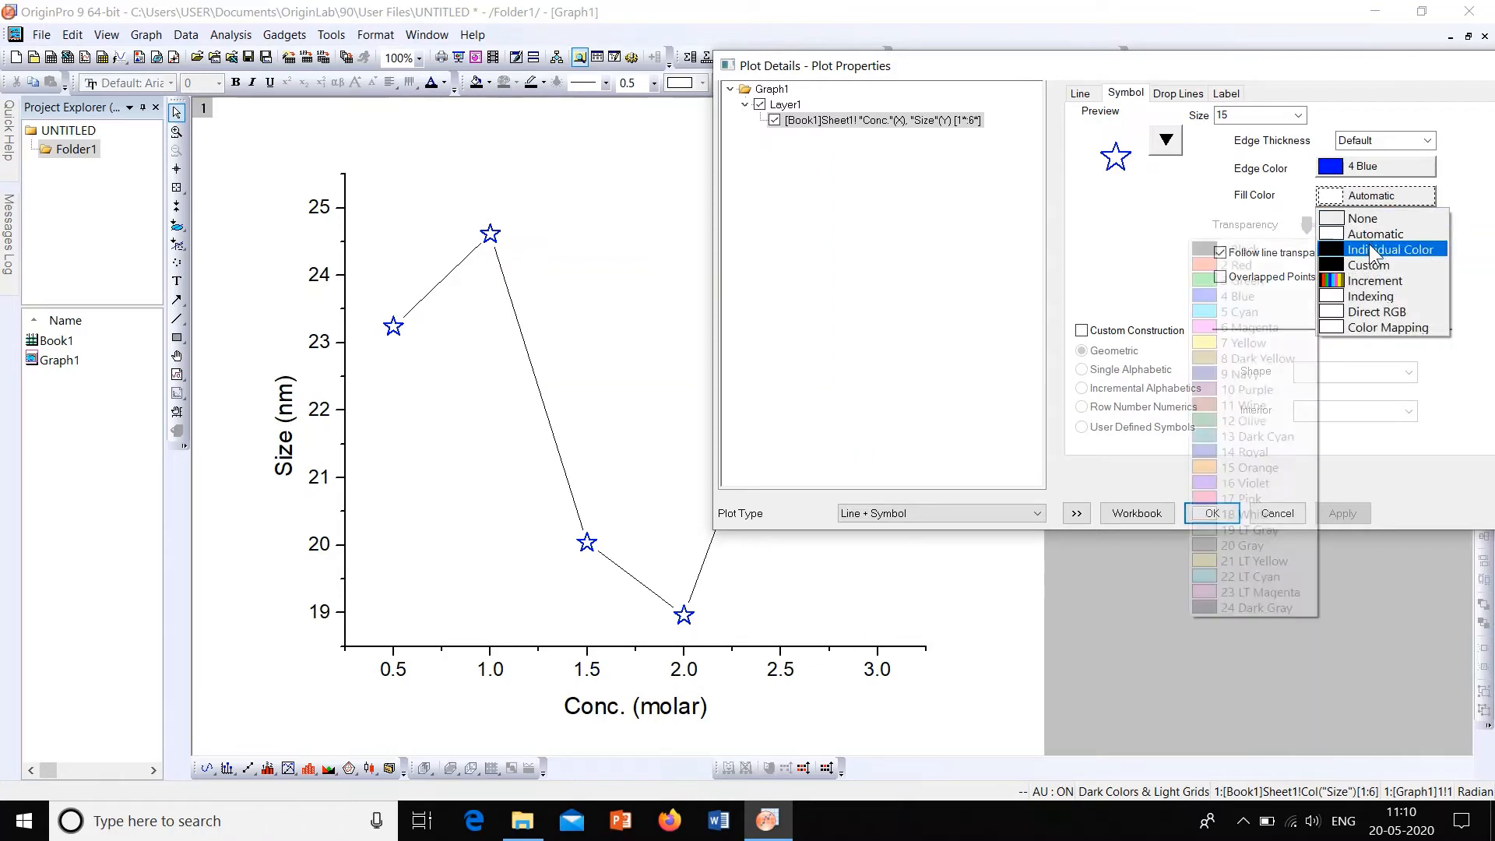
click(1246, 343)
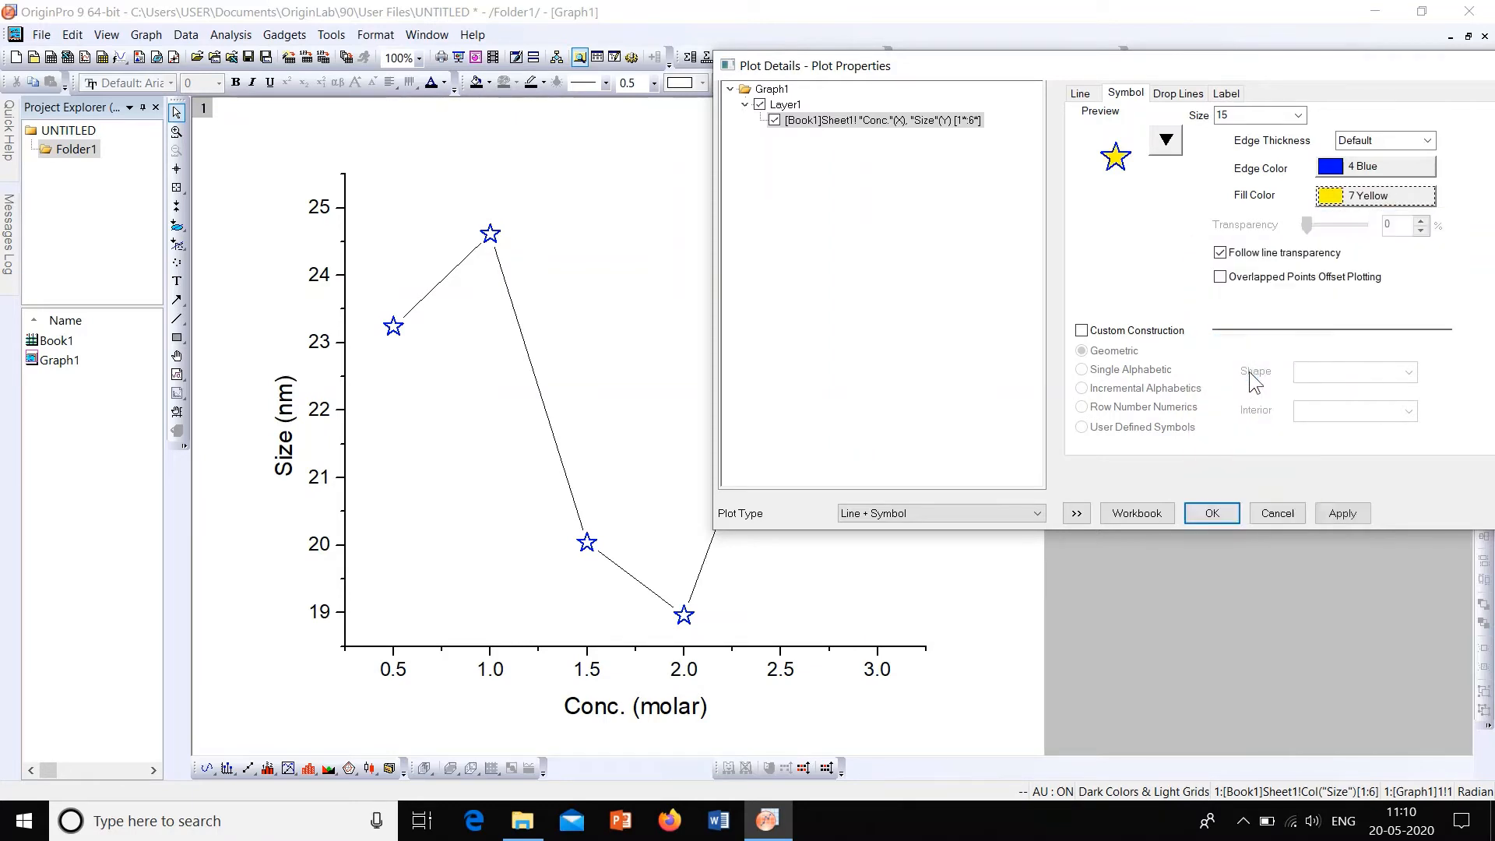
click(1334, 514)
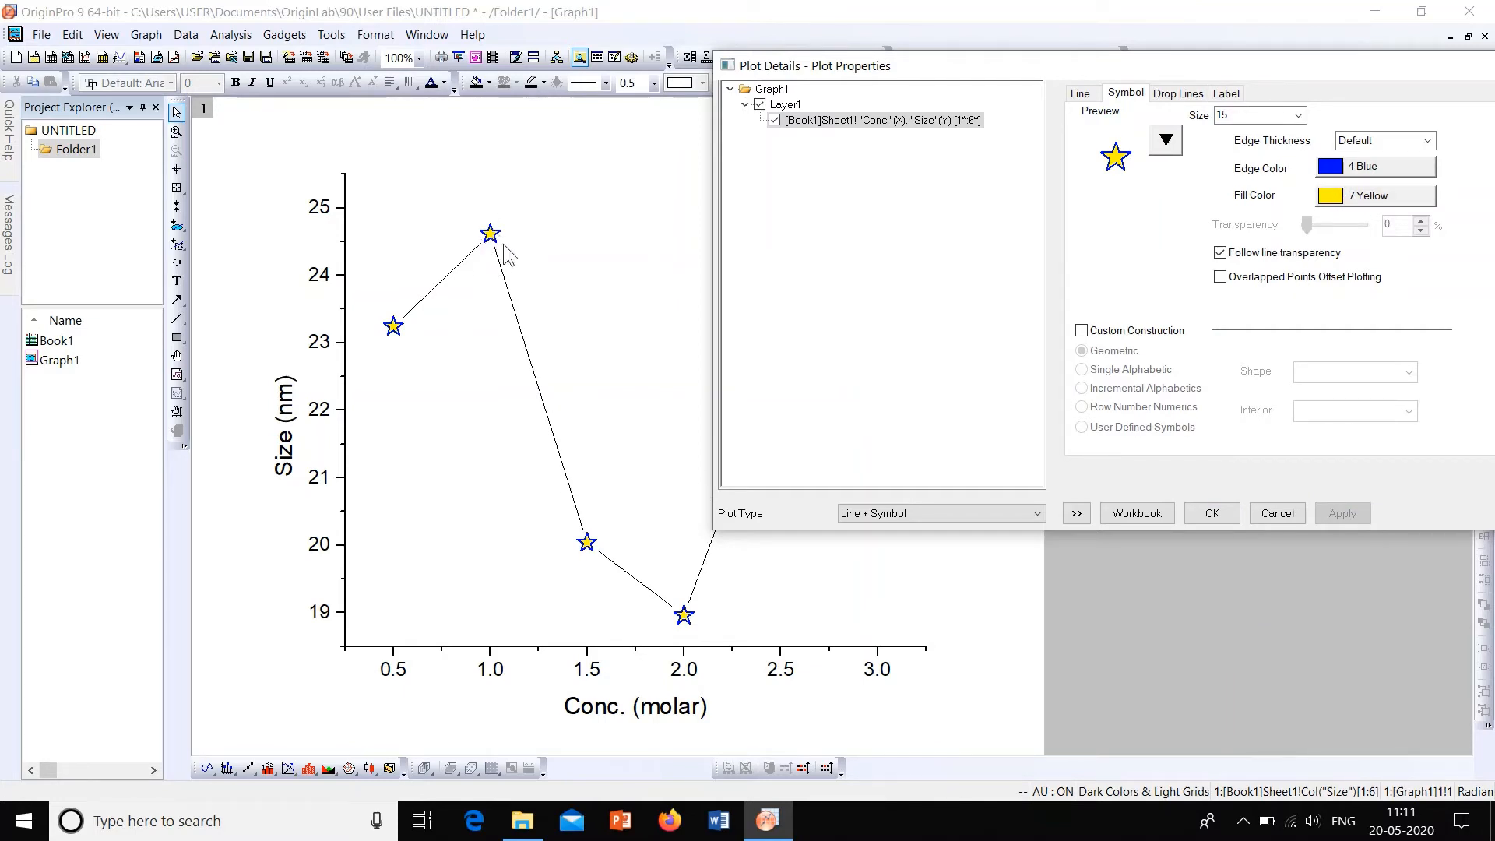
Step: Change the star symbols' fill color to the individual color Pink and their edge color to Green, applying each change
click(1354, 197)
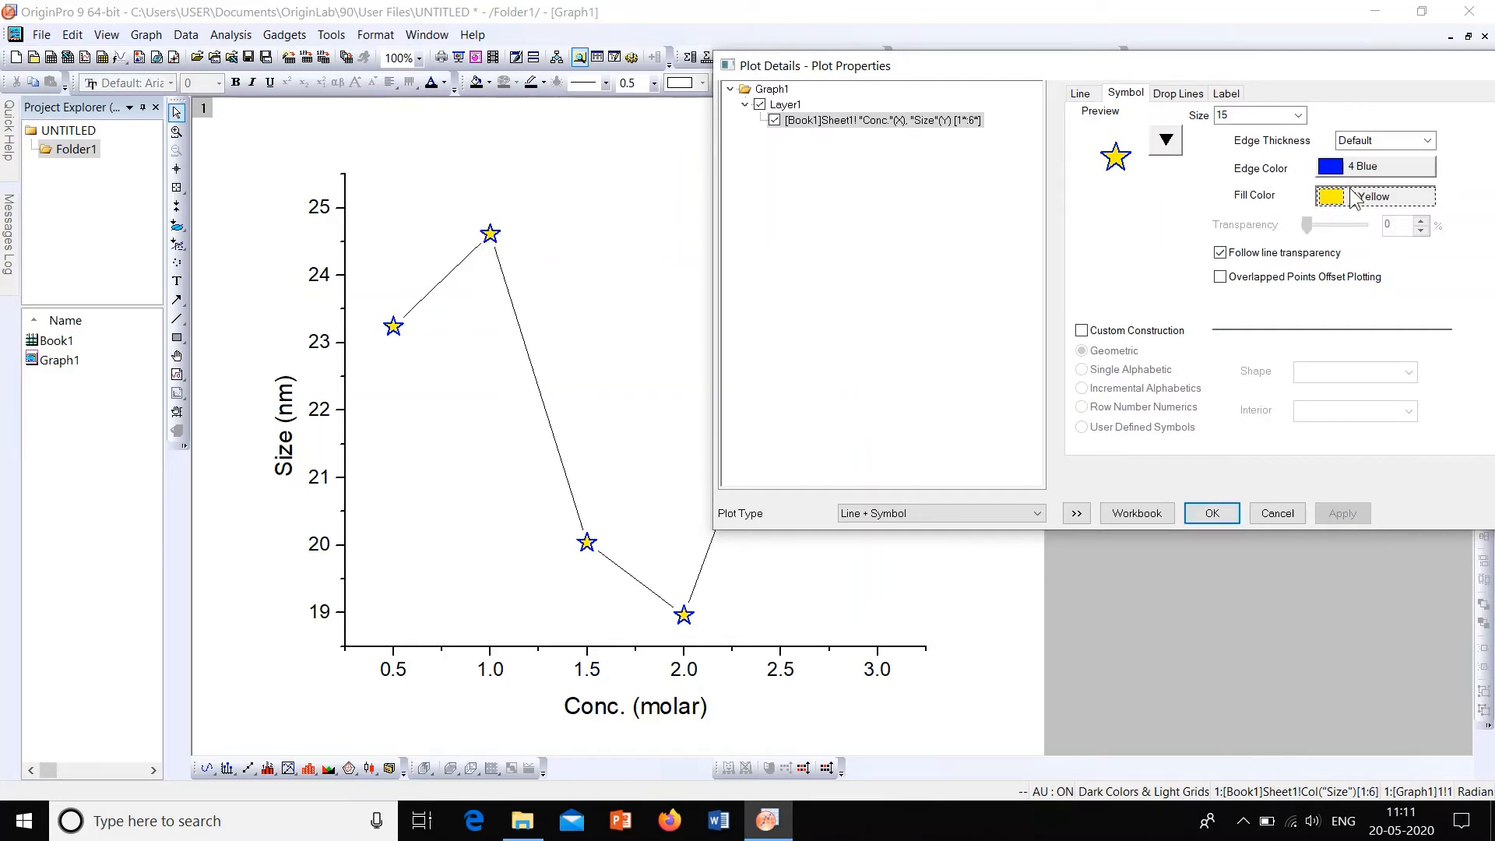
mouse_move(1353, 251)
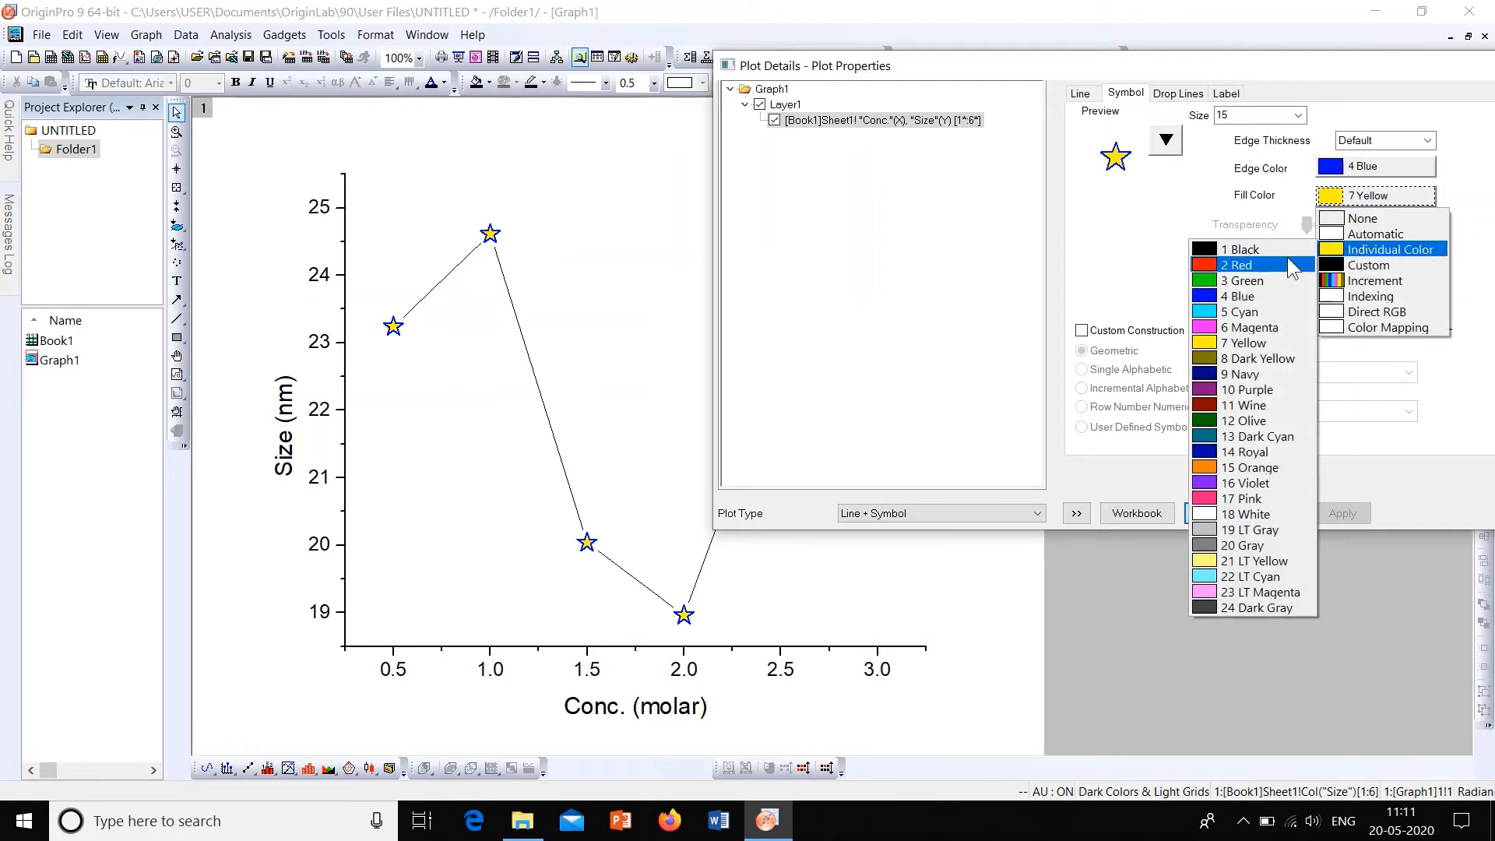
click(1284, 498)
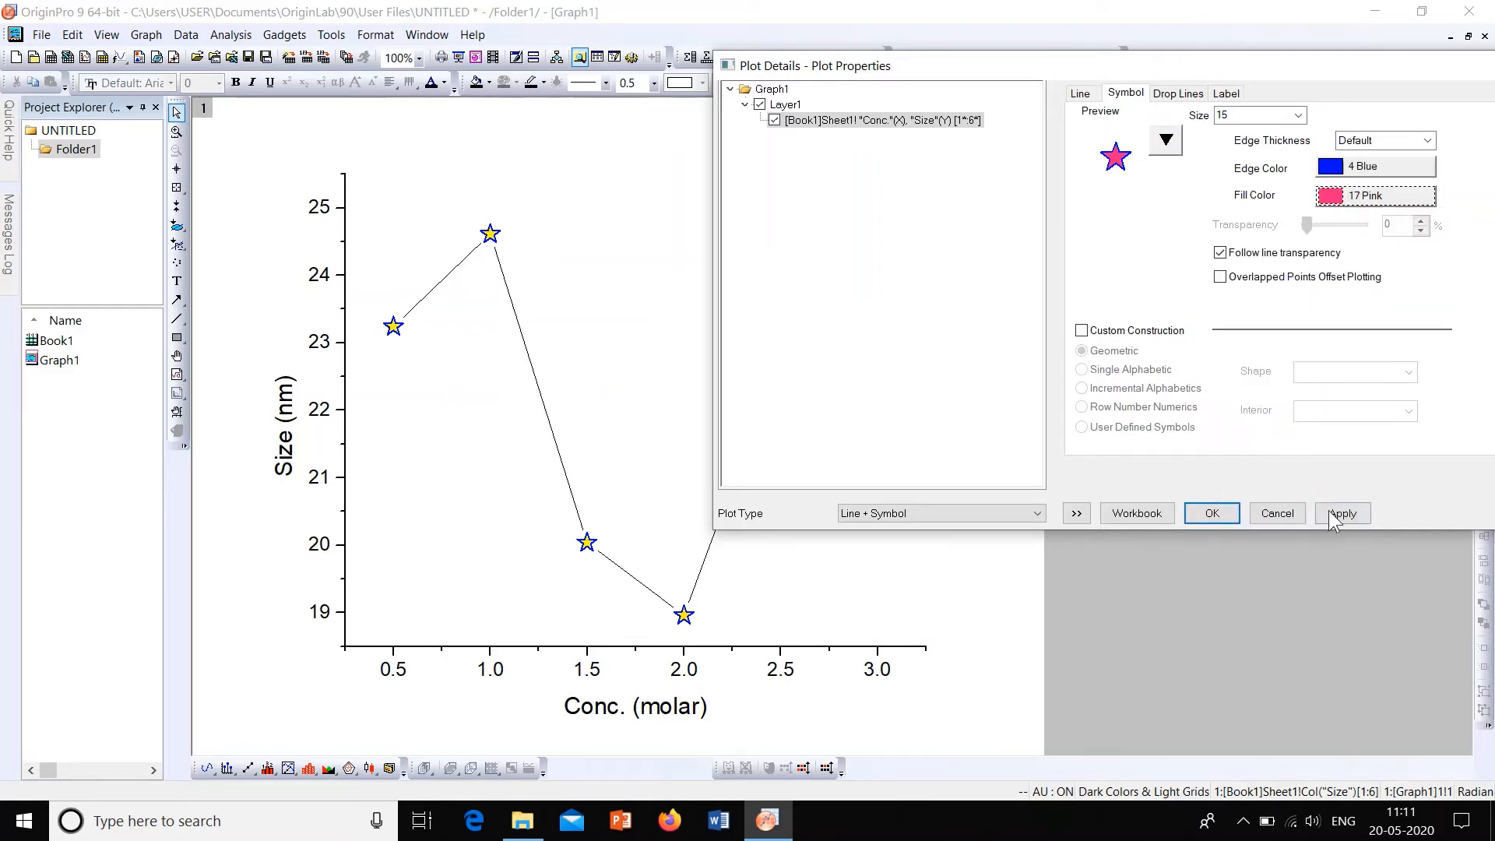
click(1333, 515)
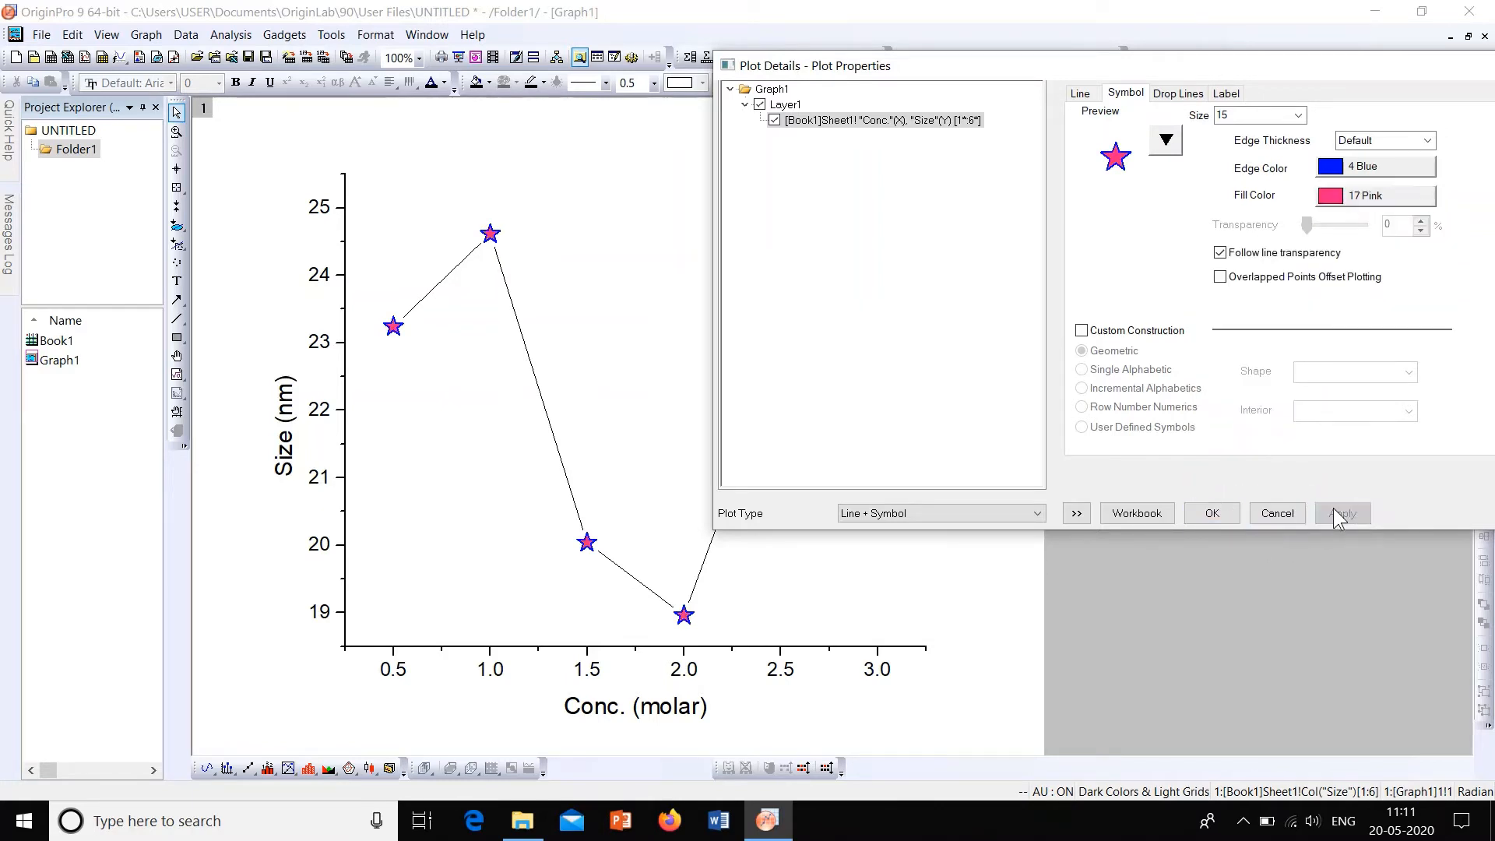
click(1368, 173)
mouse_move(1370, 206)
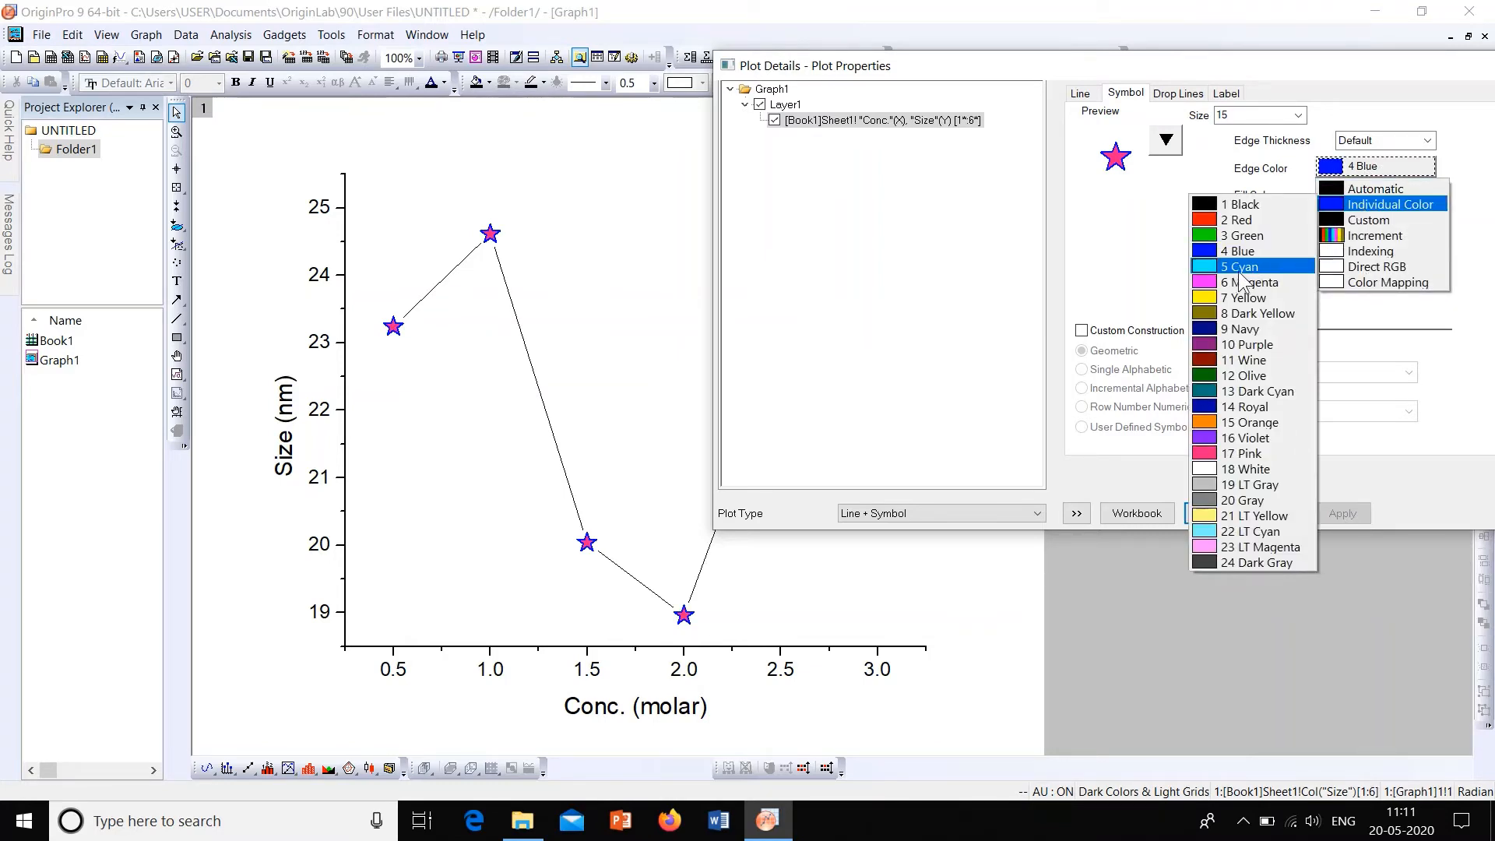
click(1242, 235)
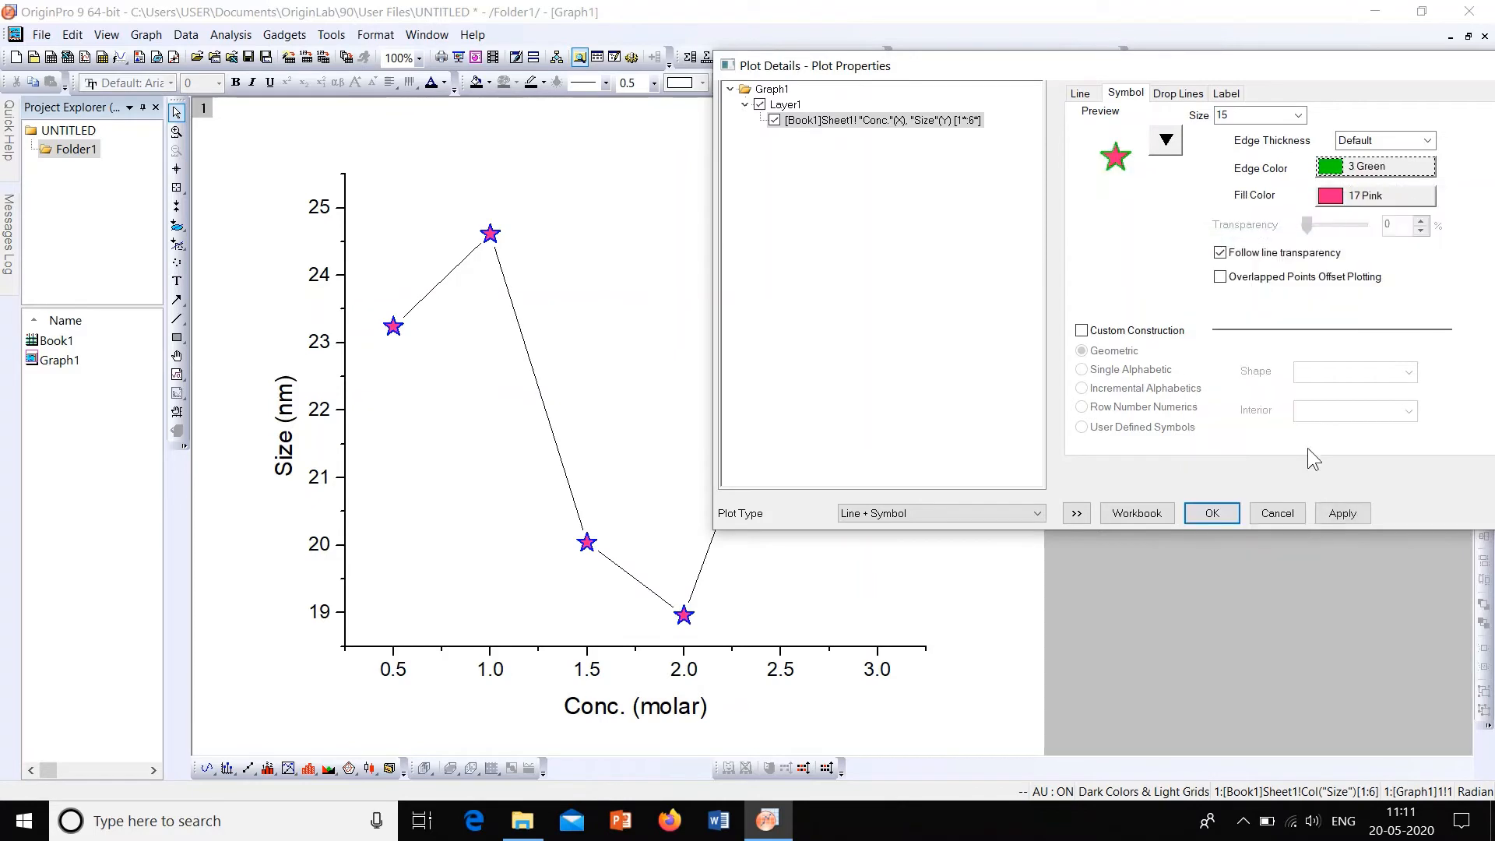
click(1342, 513)
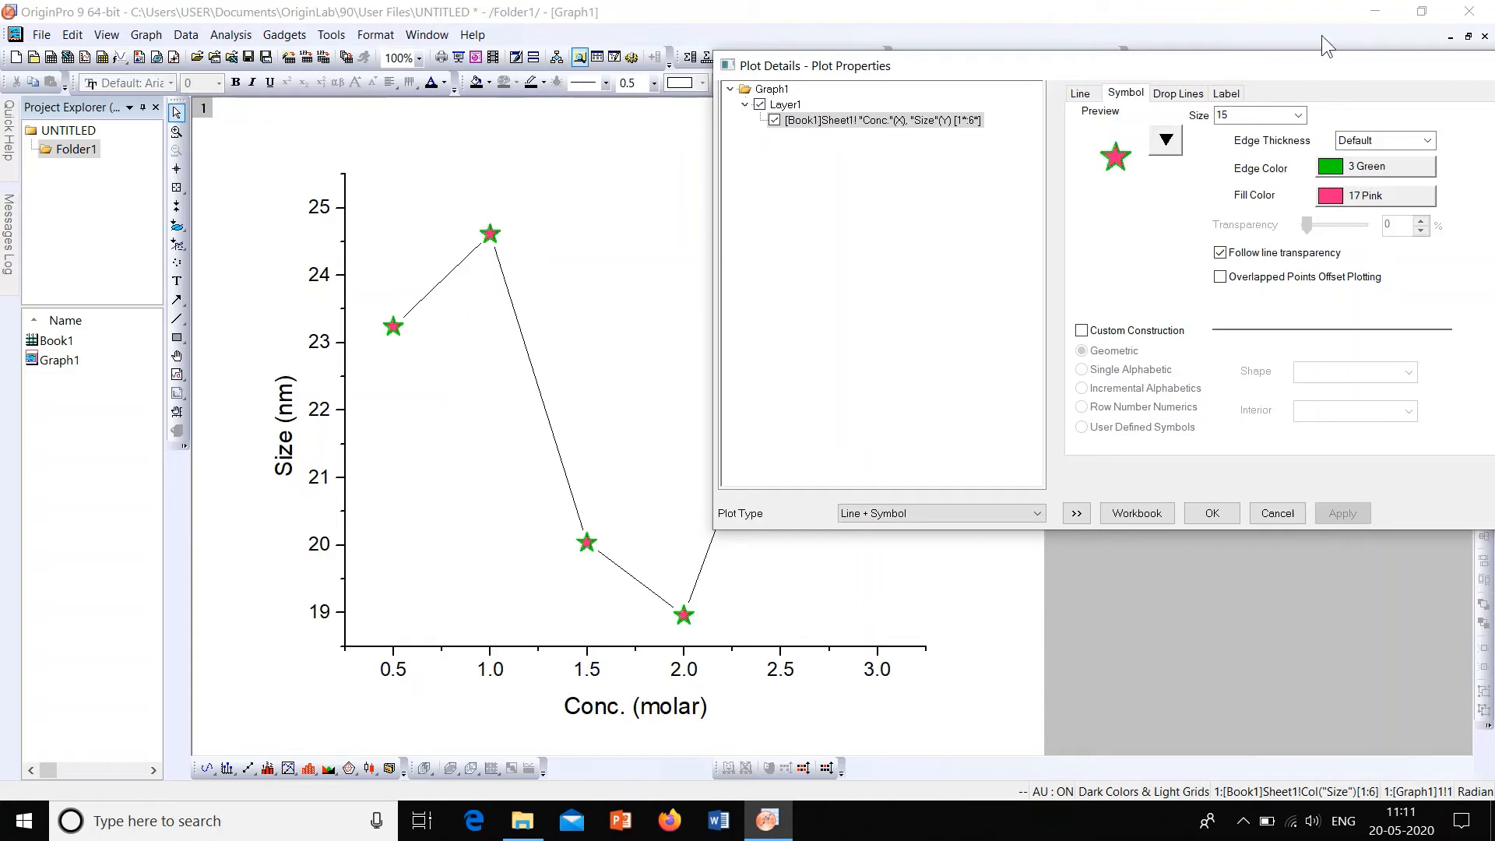
Step: Try an edge thickness of 5 for the star symbols and apply it to the graph
click(1427, 141)
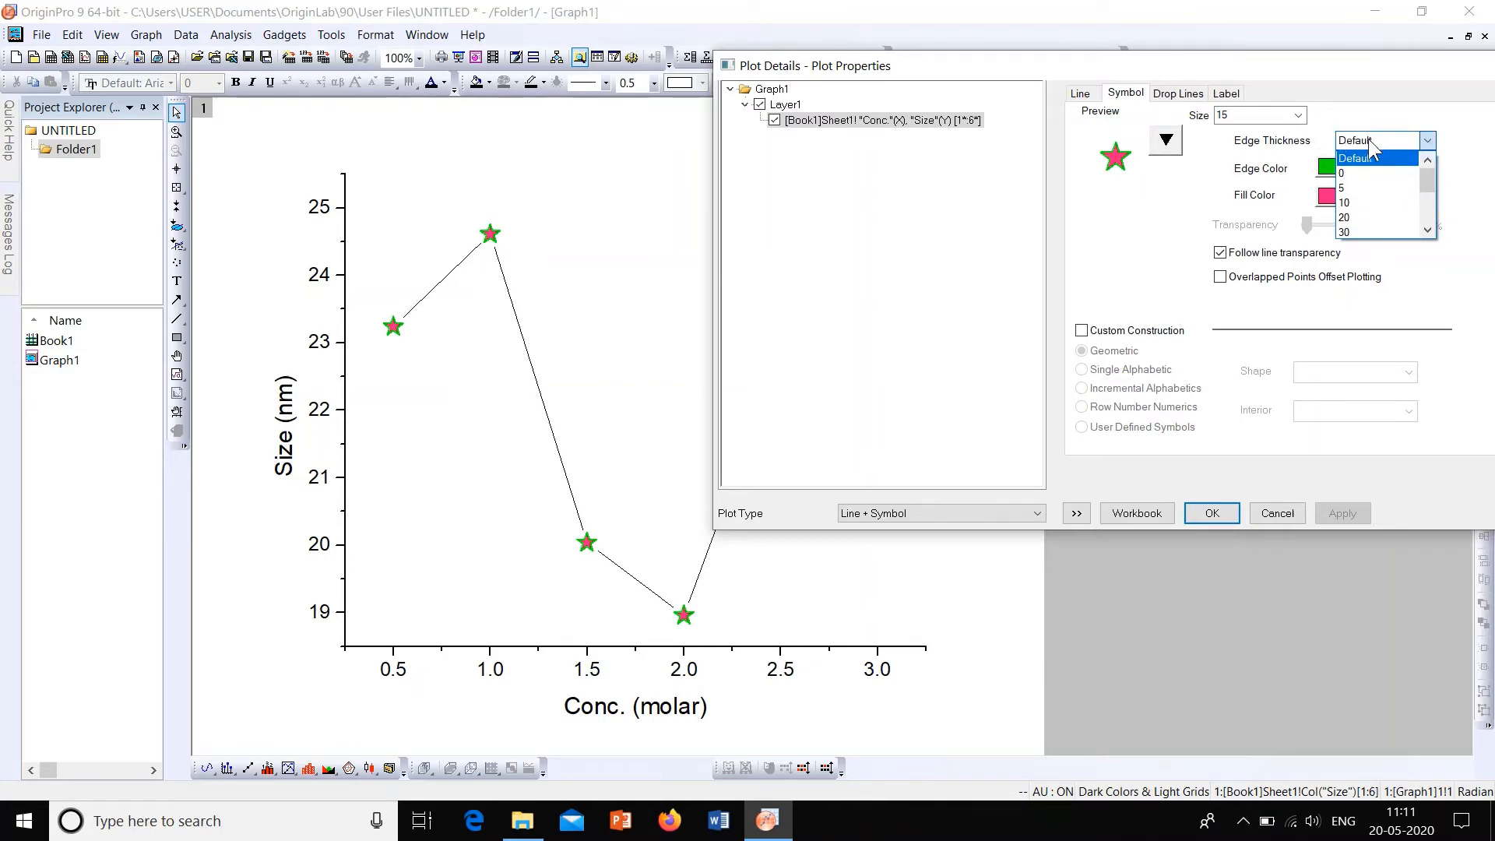
click(1362, 187)
click(1325, 514)
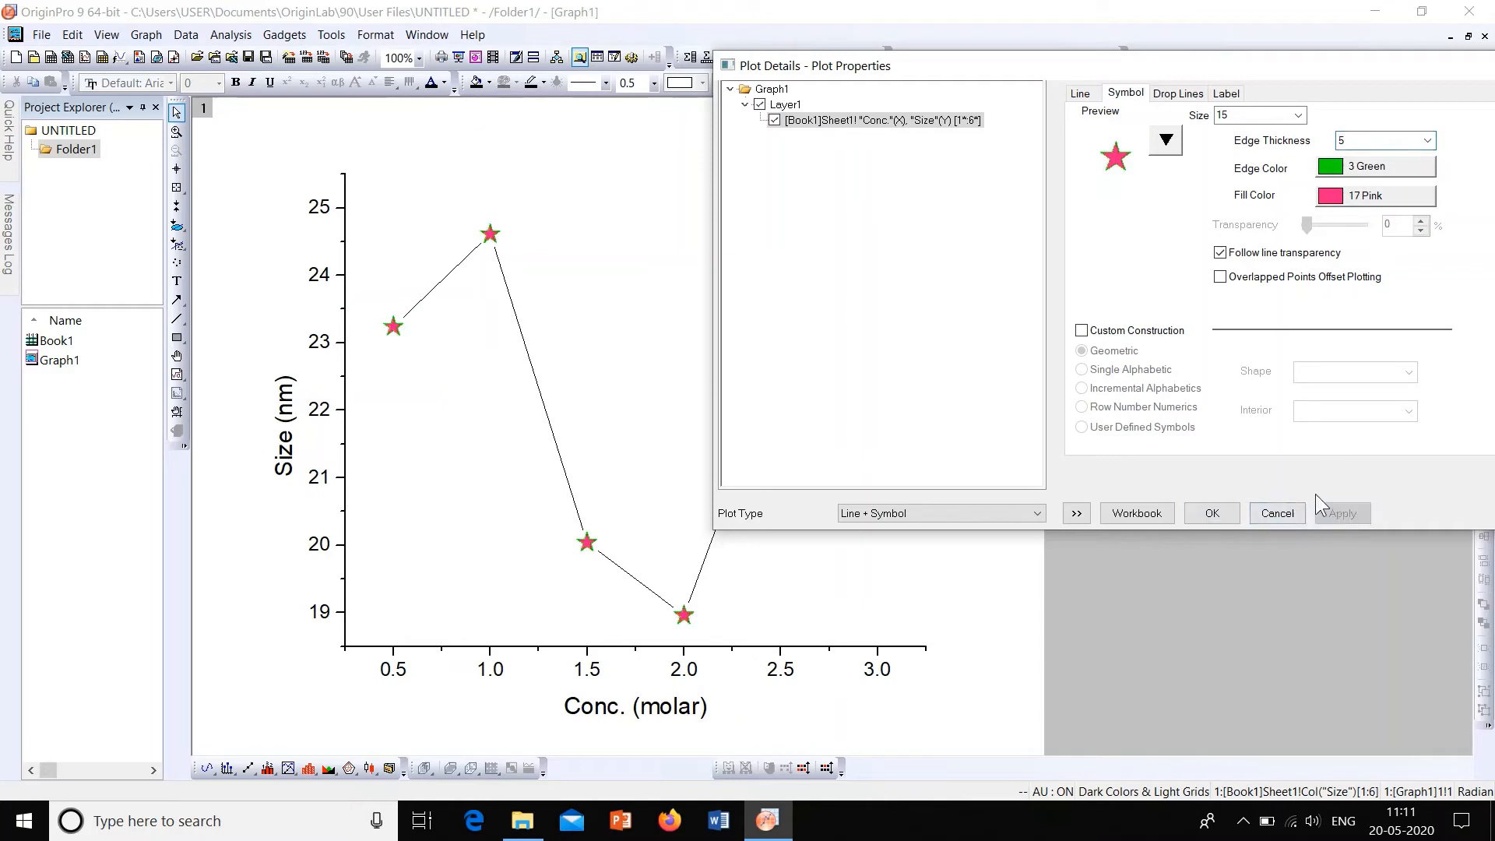
Step: Set the star symbols' edge thickness to 40 and their size to 18, applying each change
click(1426, 140)
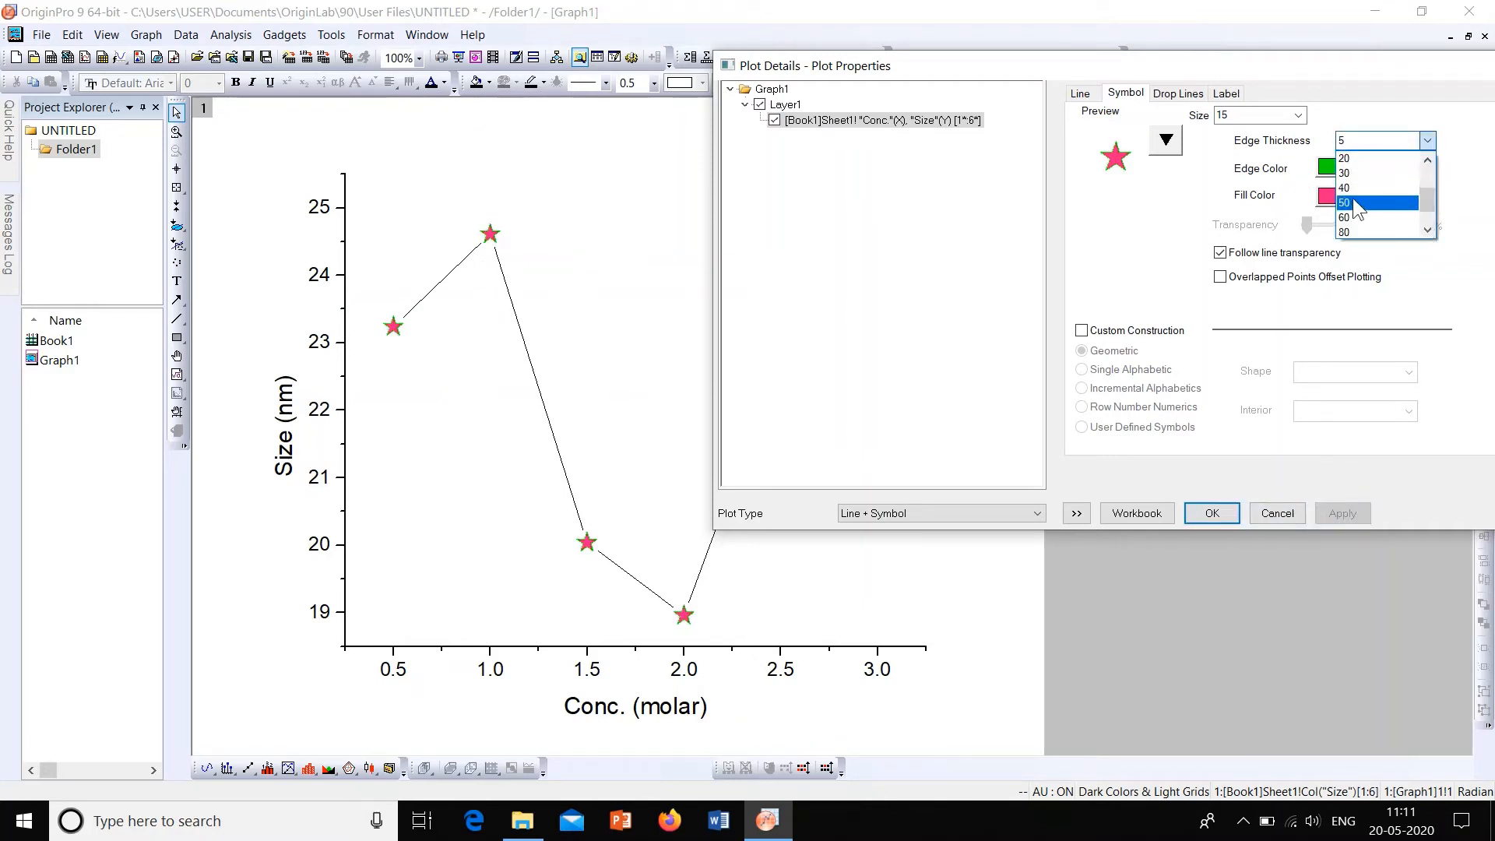
click(1392, 216)
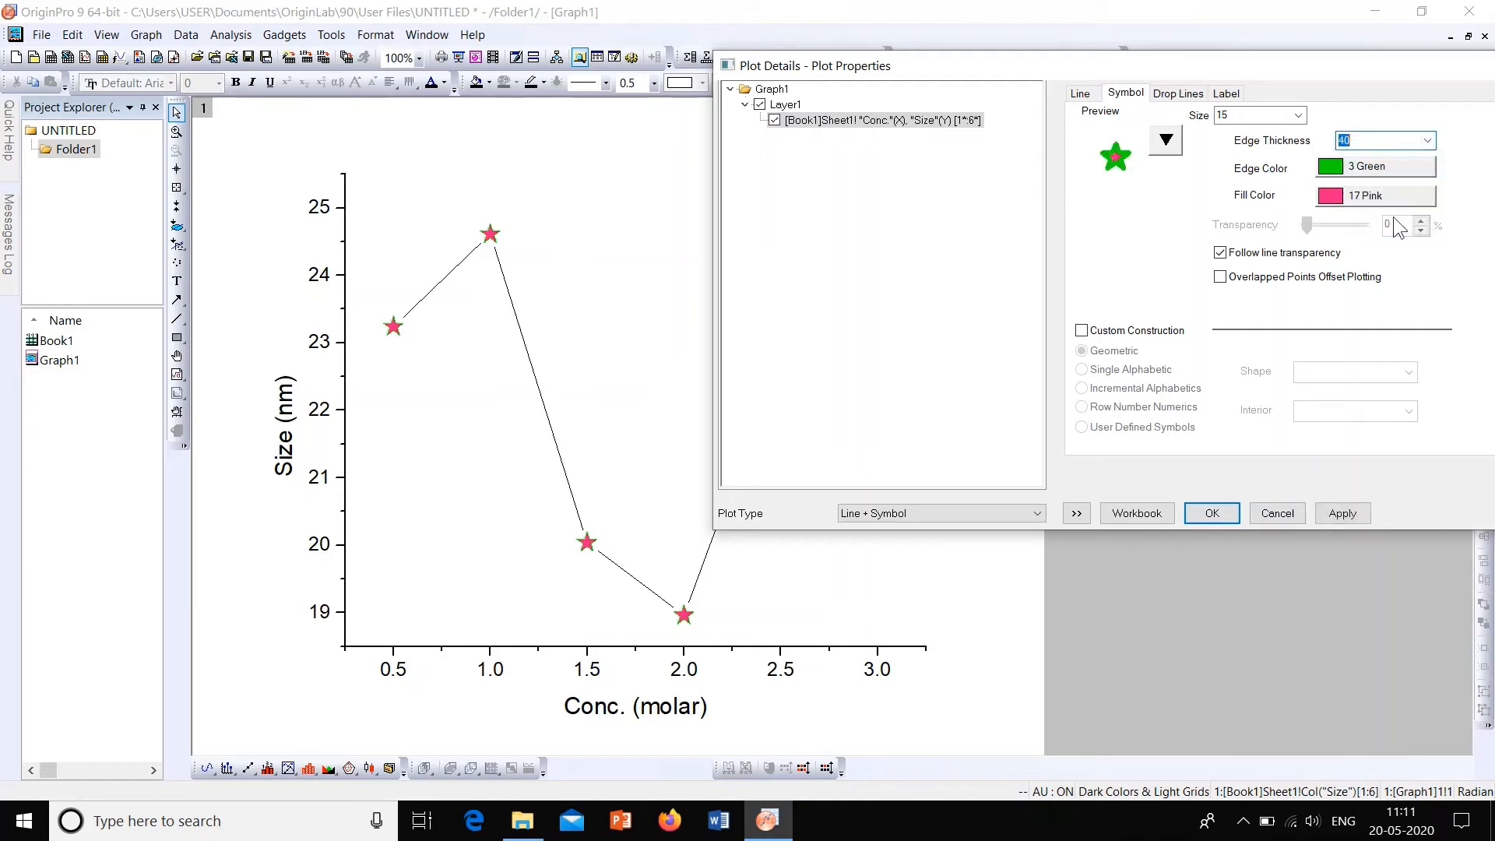
click(1341, 513)
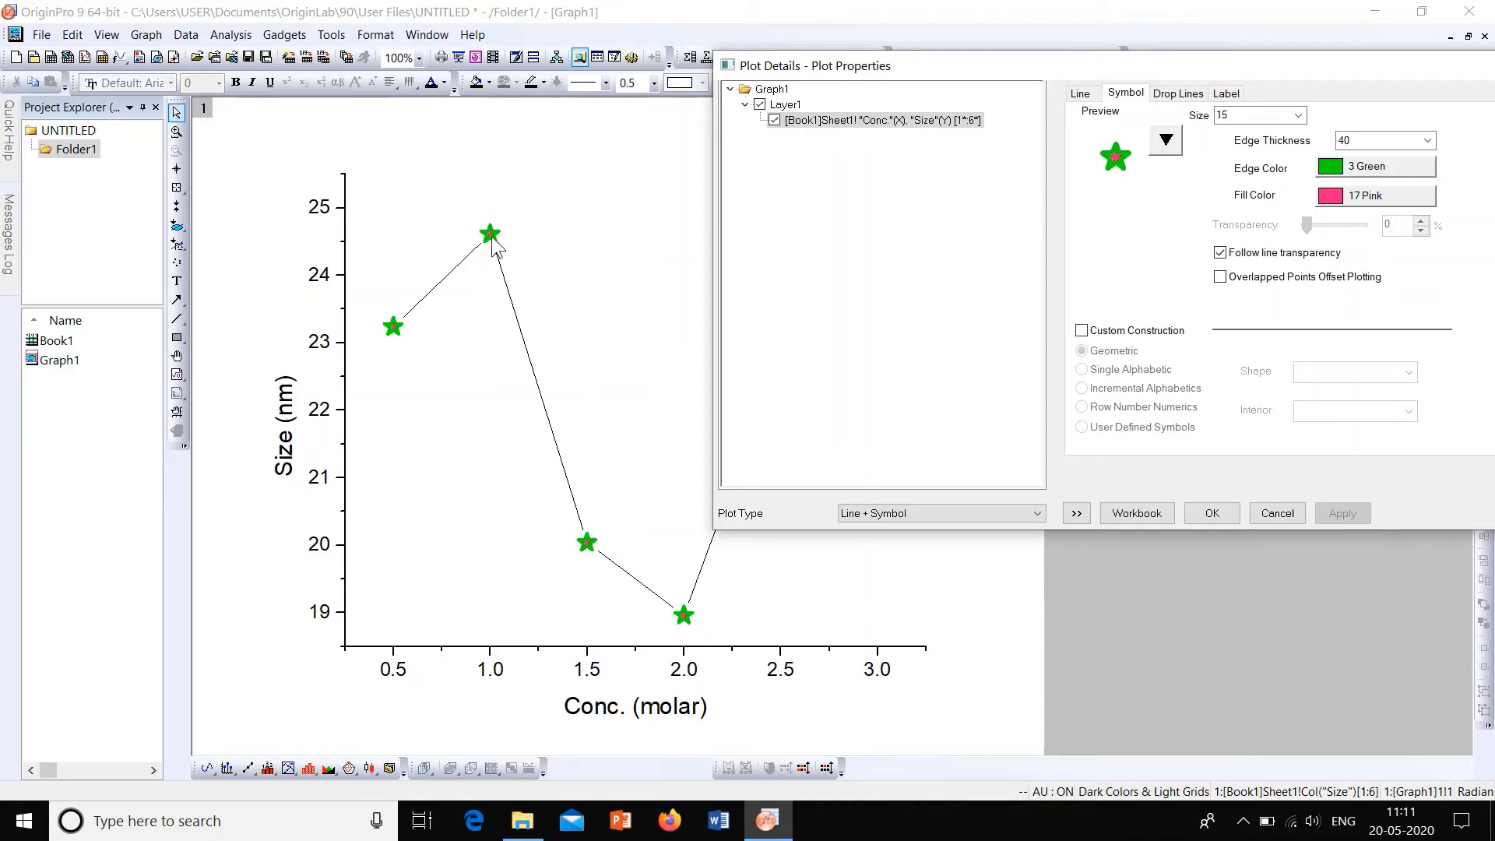
click(1297, 116)
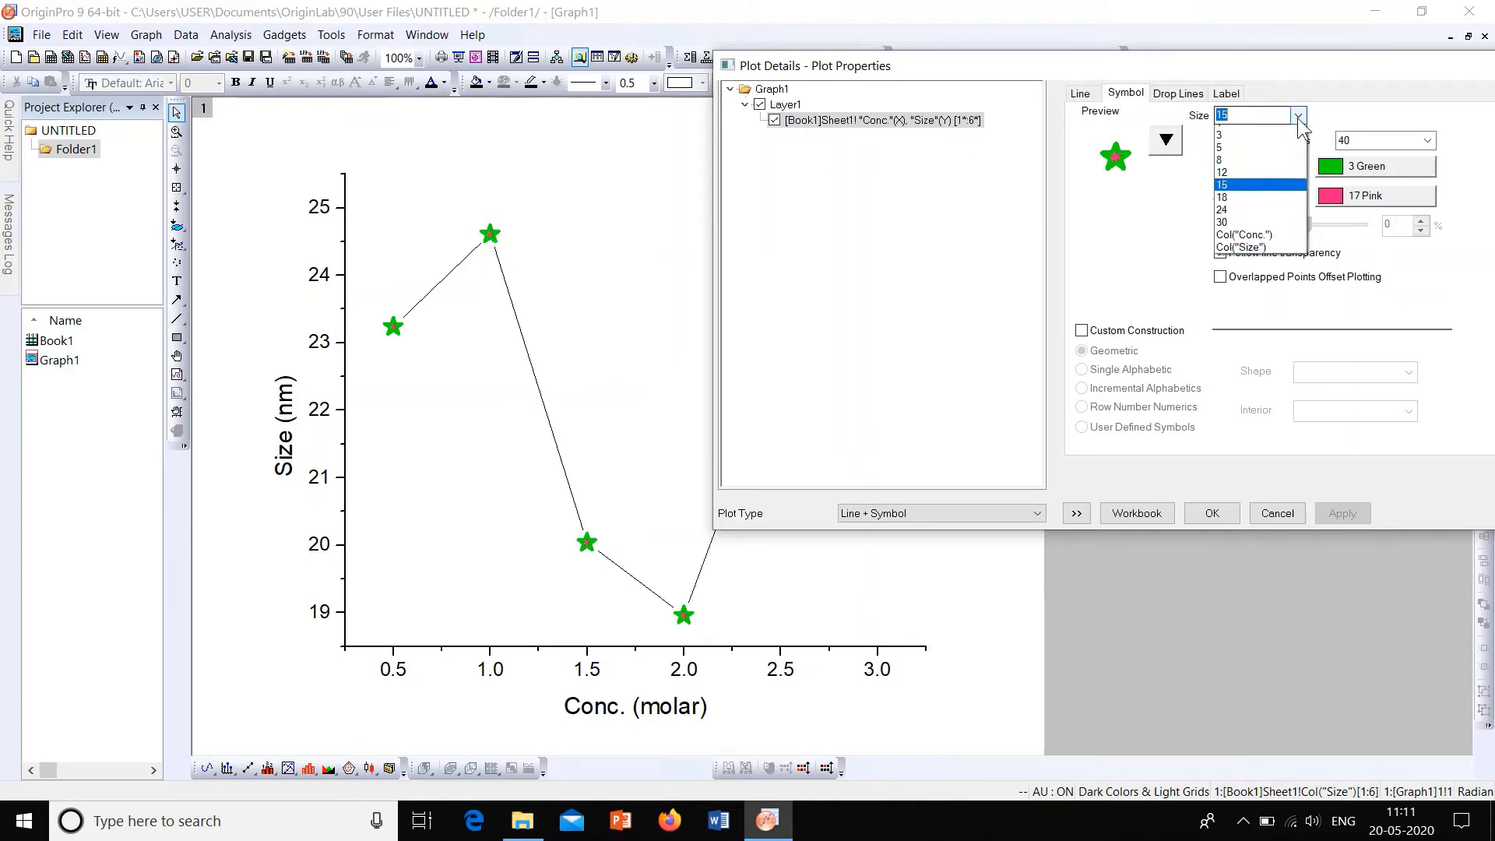
click(1267, 218)
click(1363, 510)
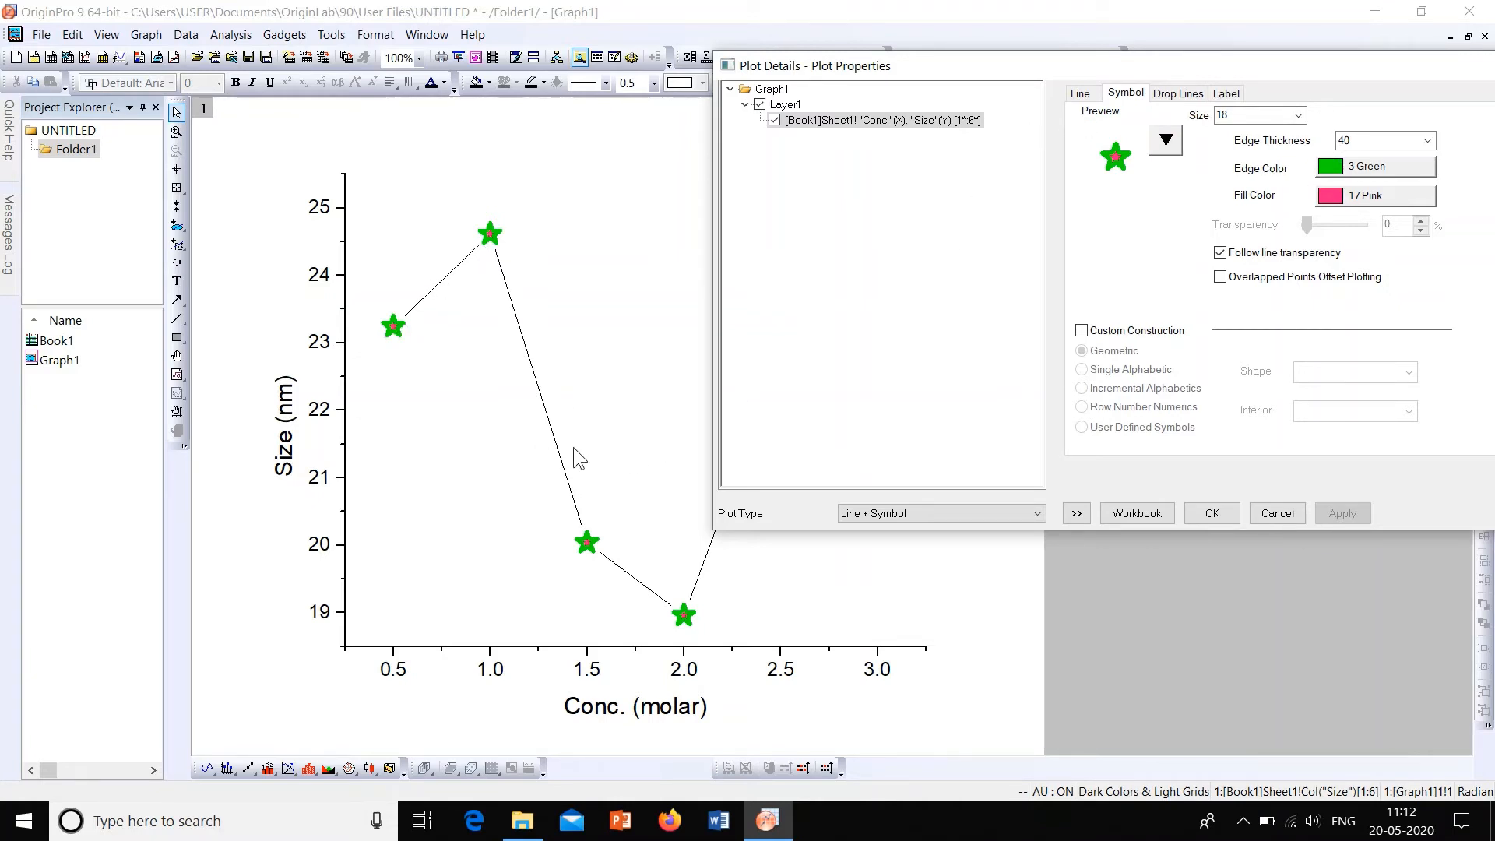
Step: Set the connecting line's width to 3 and its color to the individual color Red, applying each change
click(1080, 94)
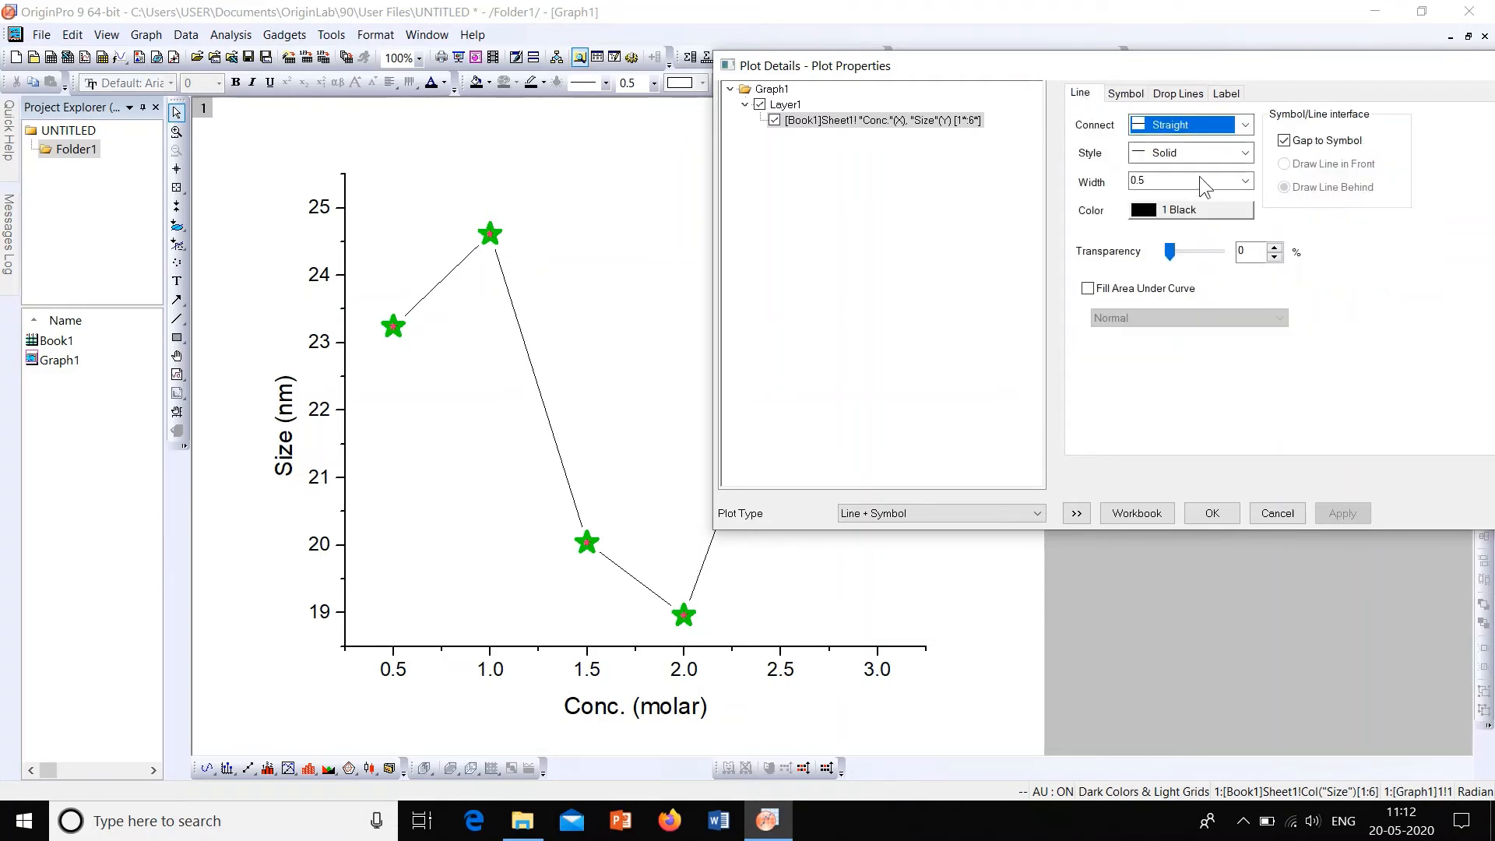
click(1241, 180)
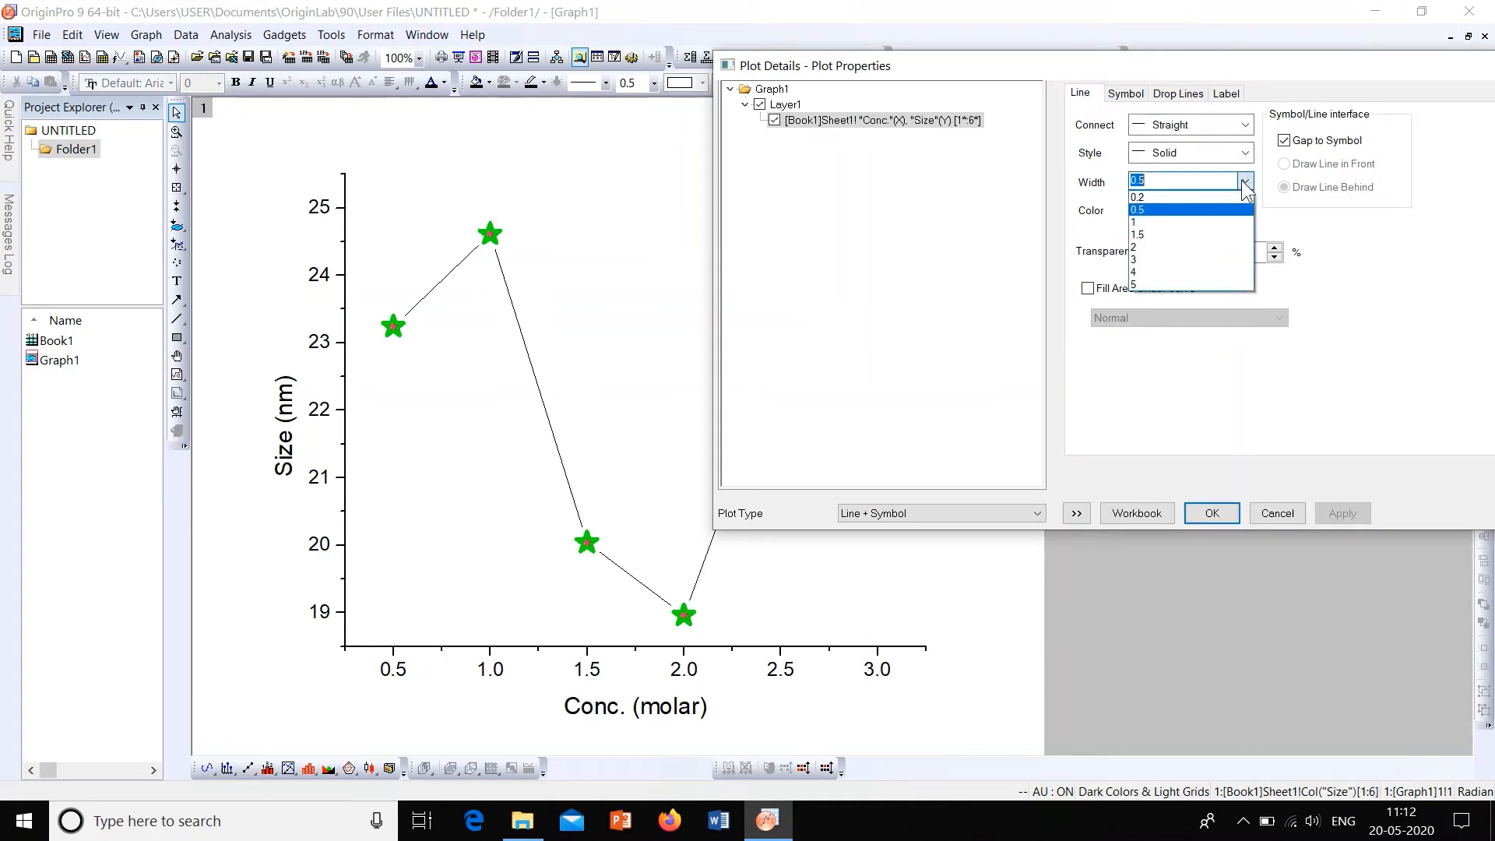
click(1204, 260)
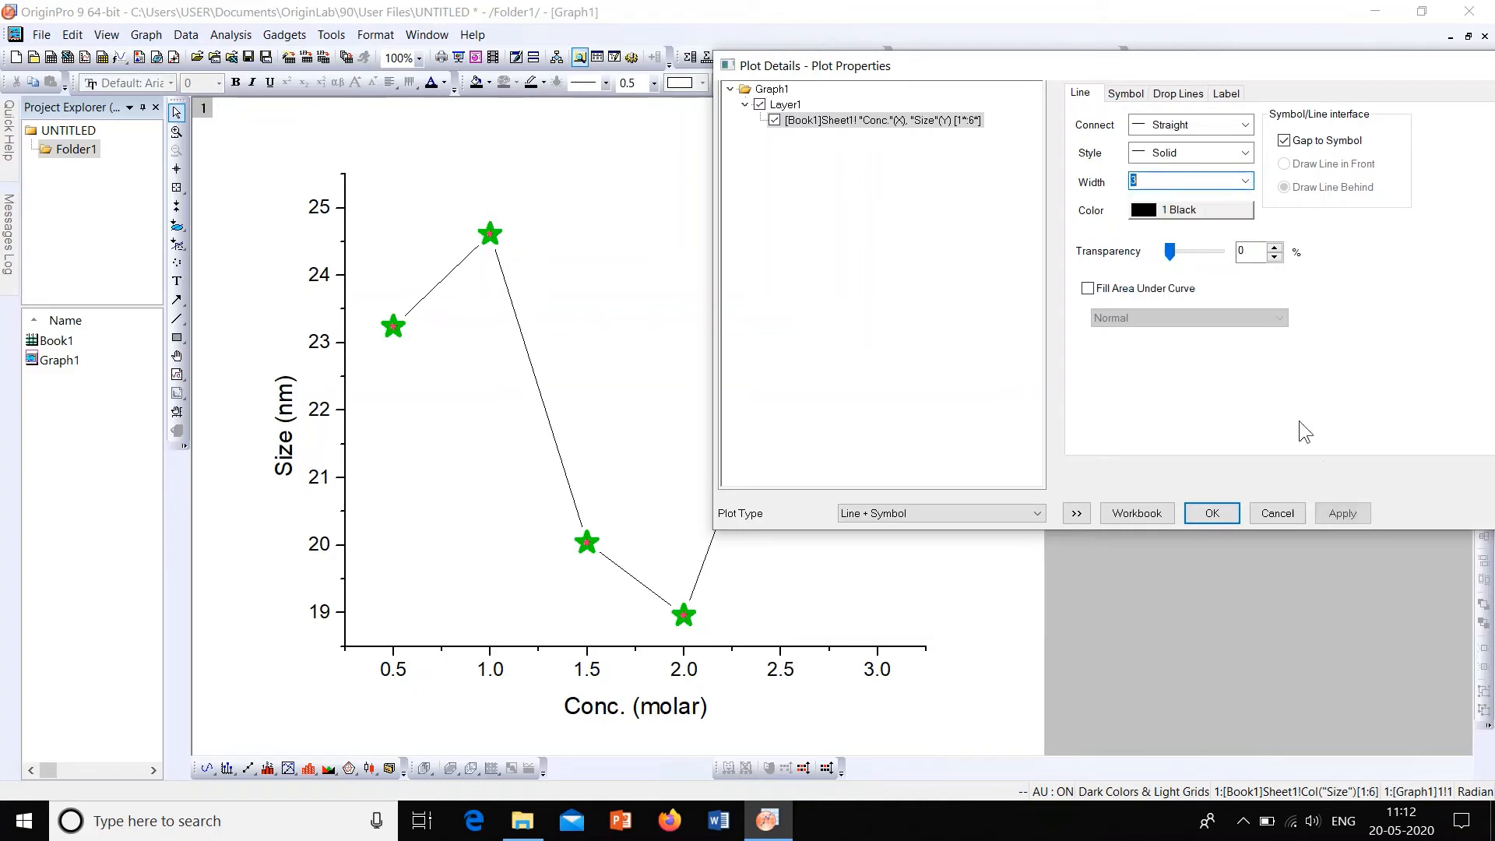
click(1343, 513)
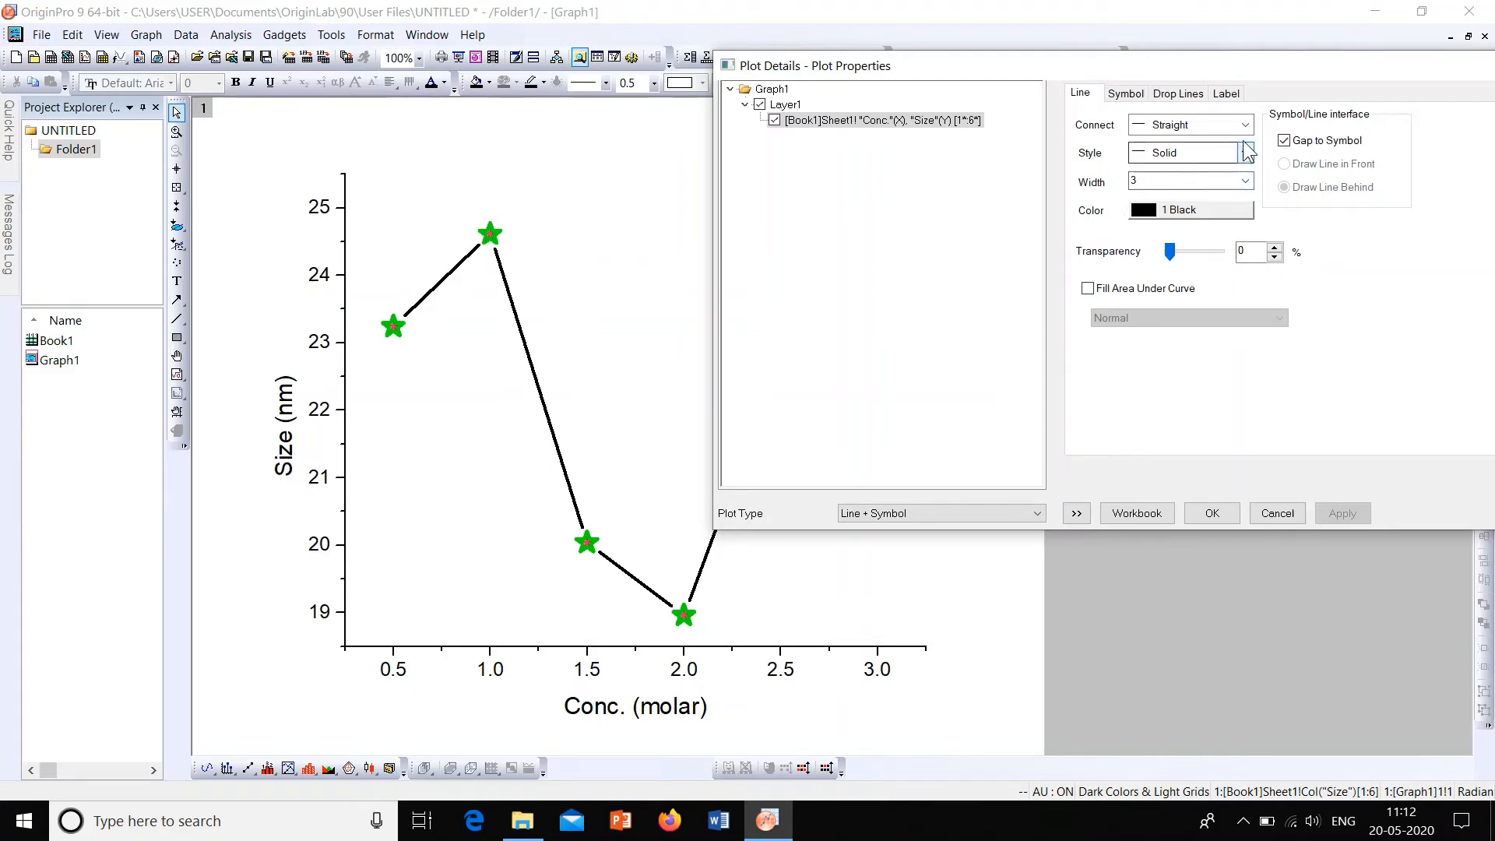
click(1204, 211)
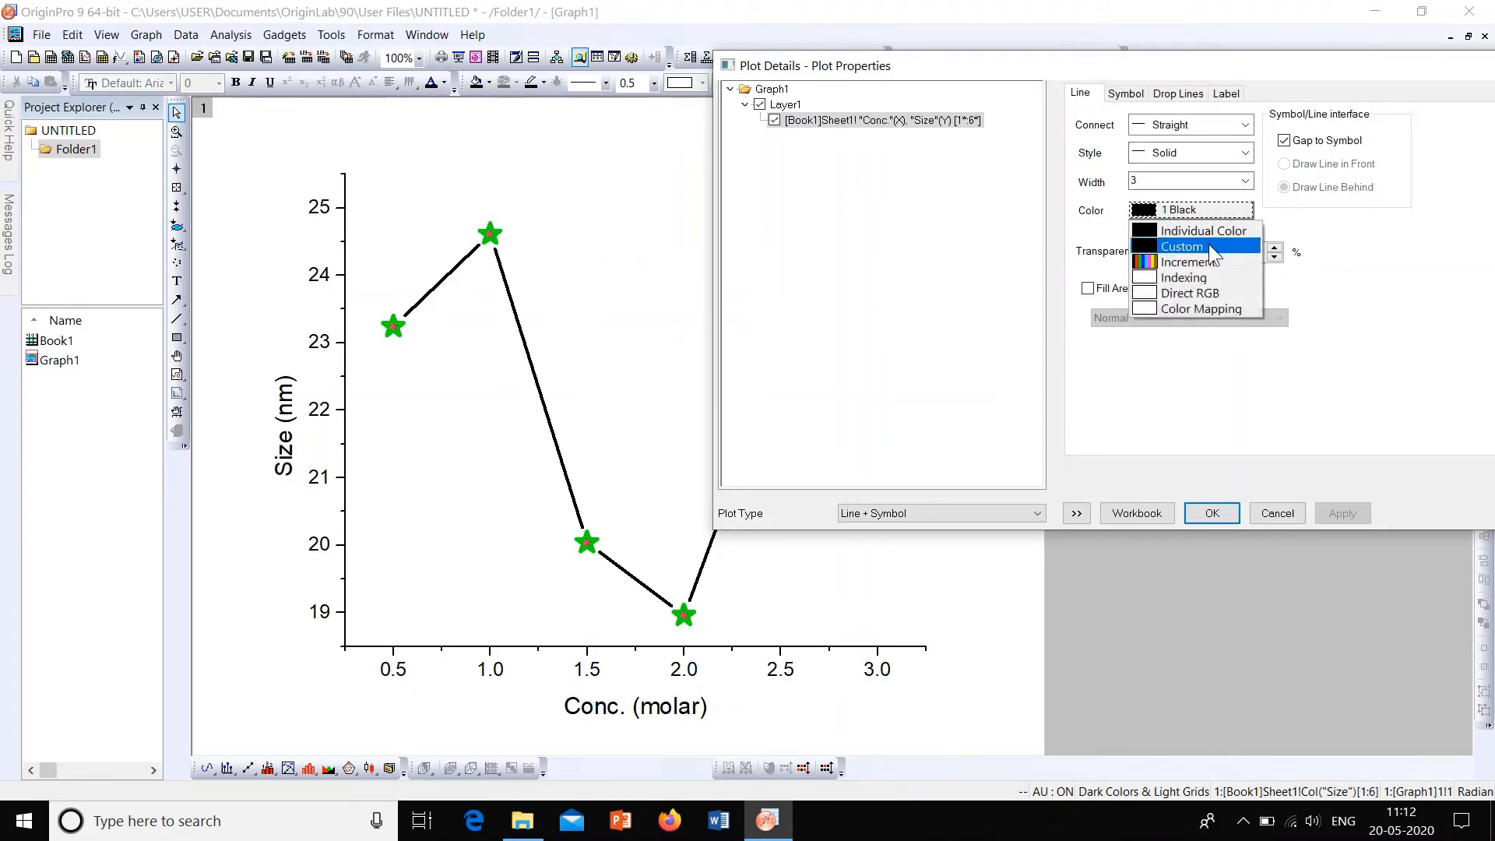
mouse_move(1207, 232)
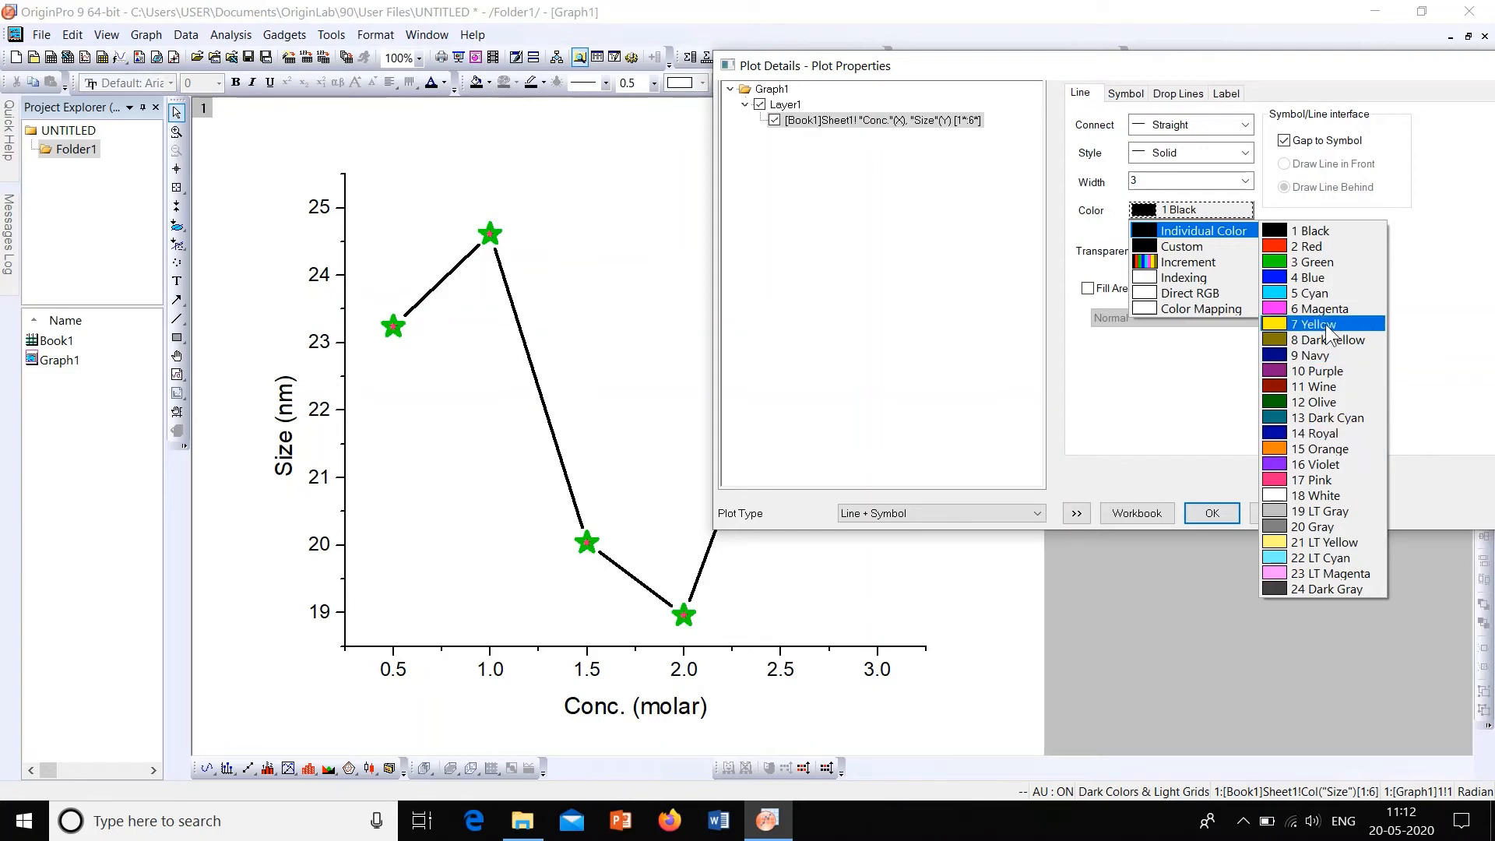
click(1320, 244)
click(1343, 514)
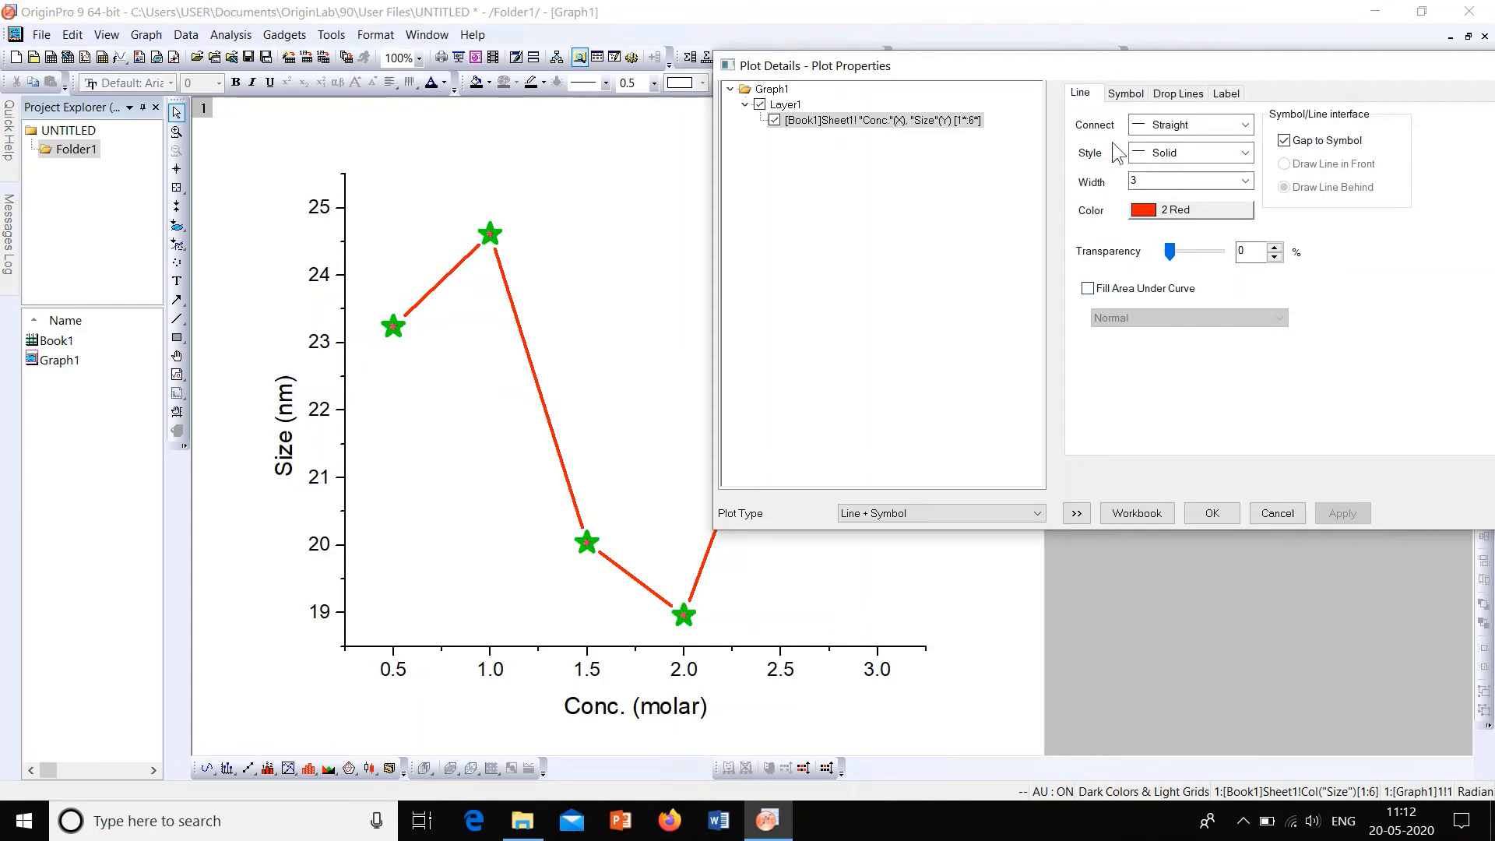
Step: Add black vertical drop lines to the data points and set their style to Dash, applying each change
click(1165, 97)
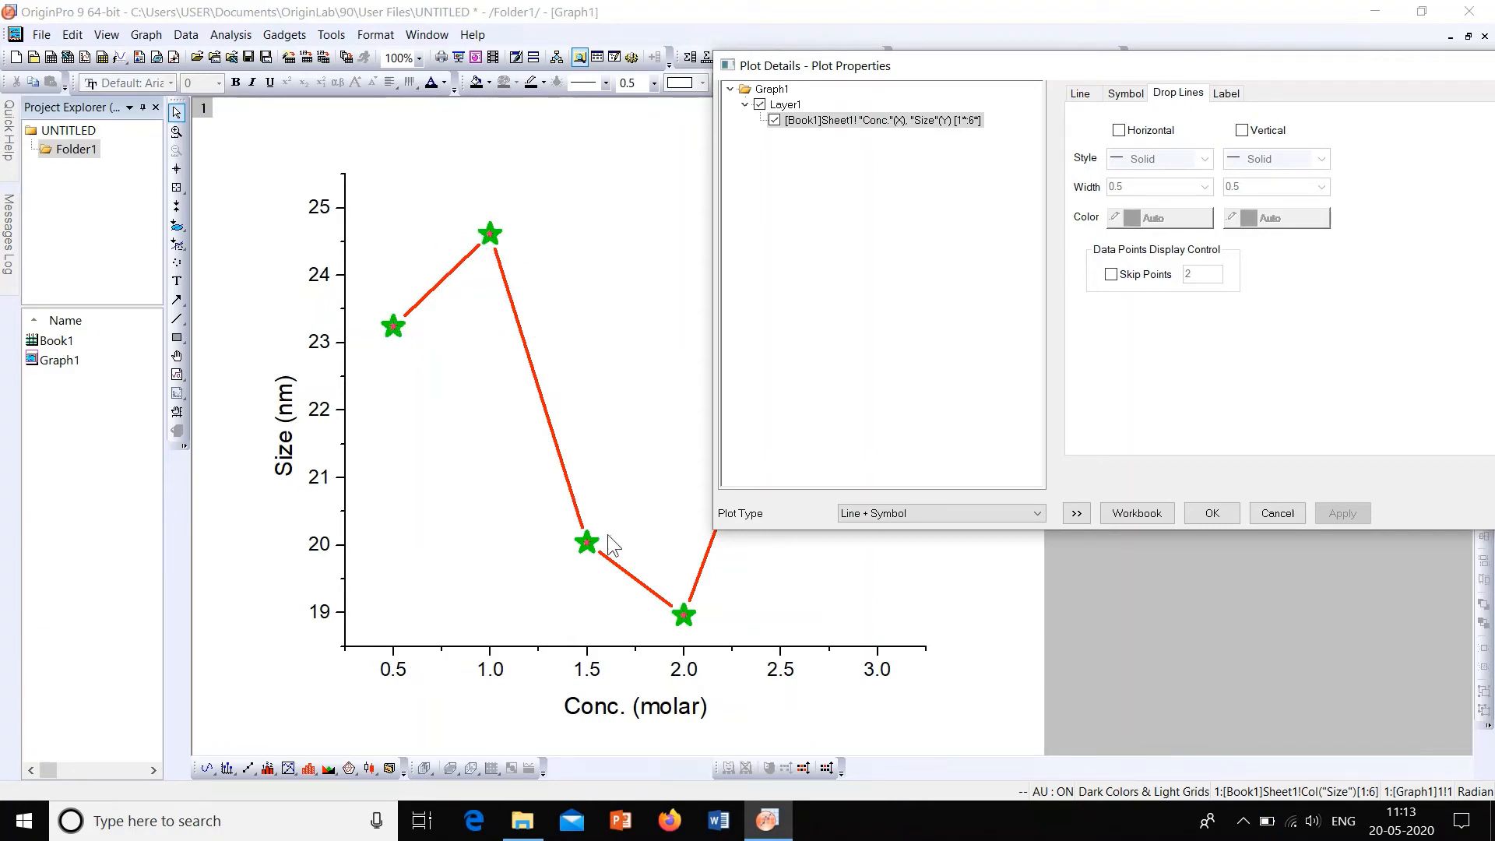
click(1248, 131)
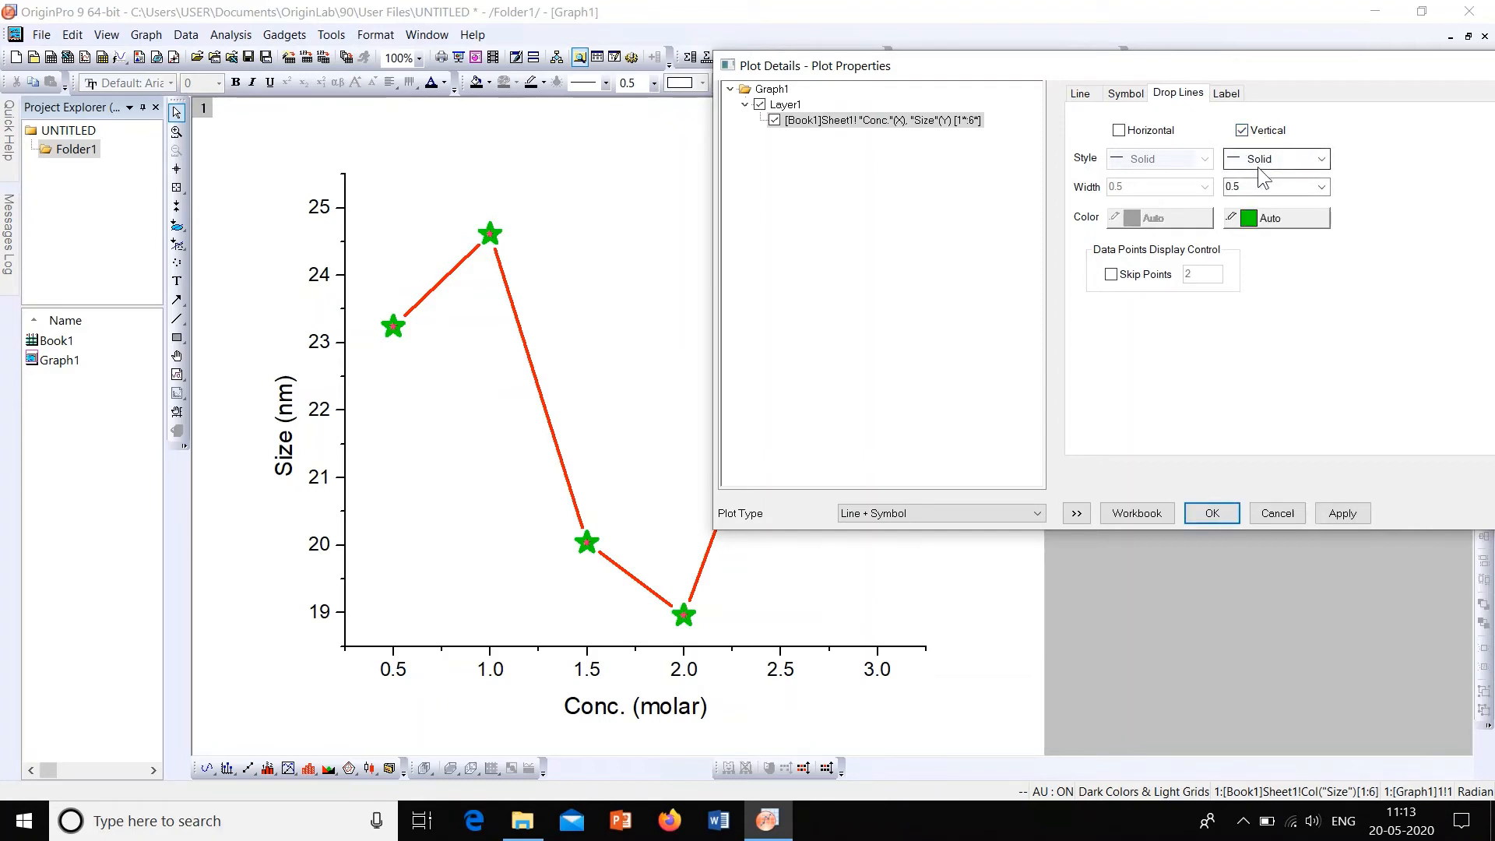
click(1298, 217)
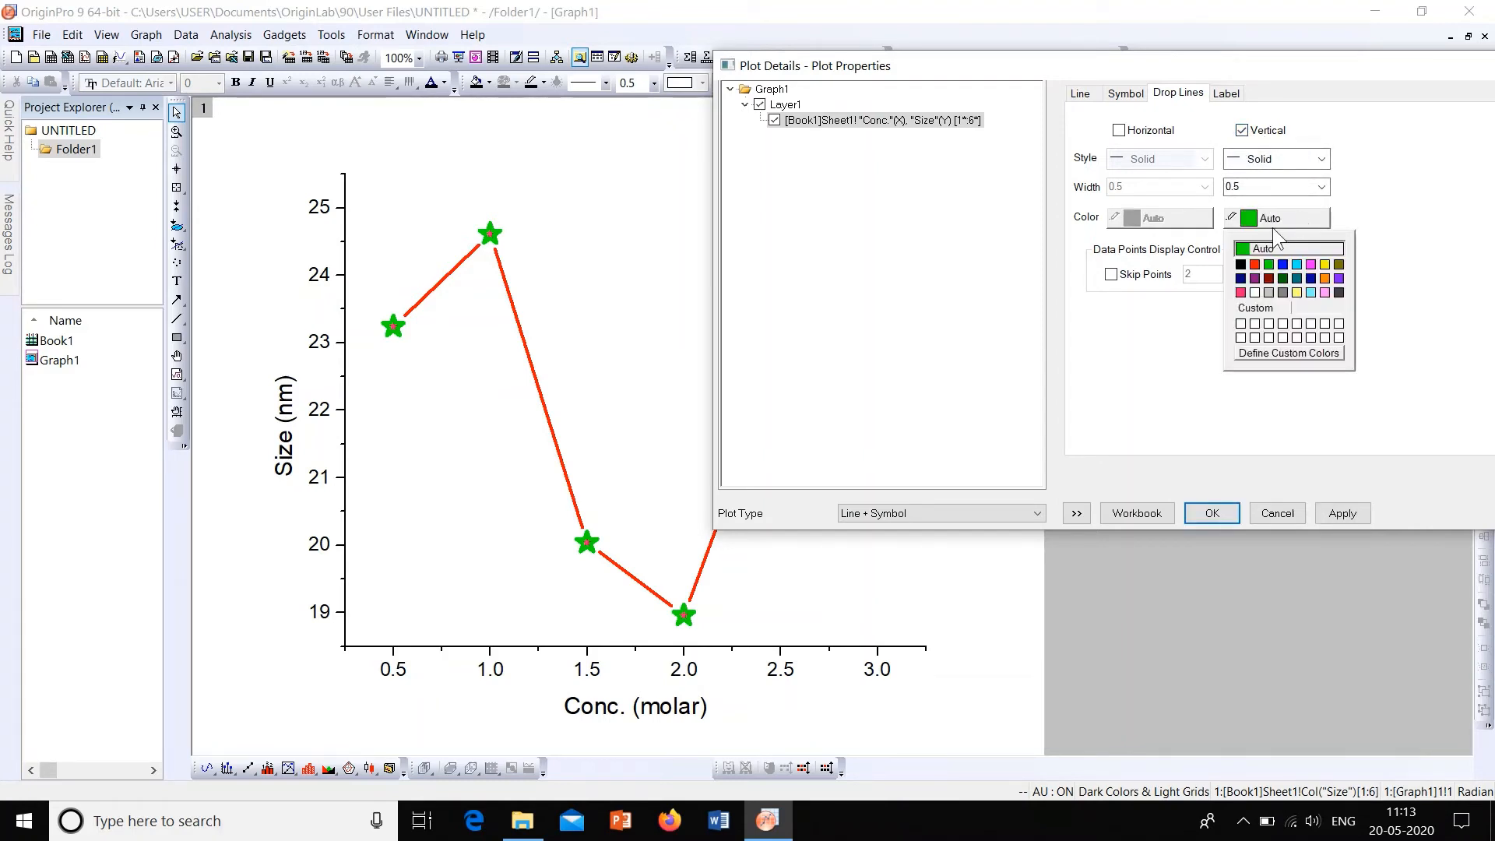
click(1245, 264)
click(1332, 513)
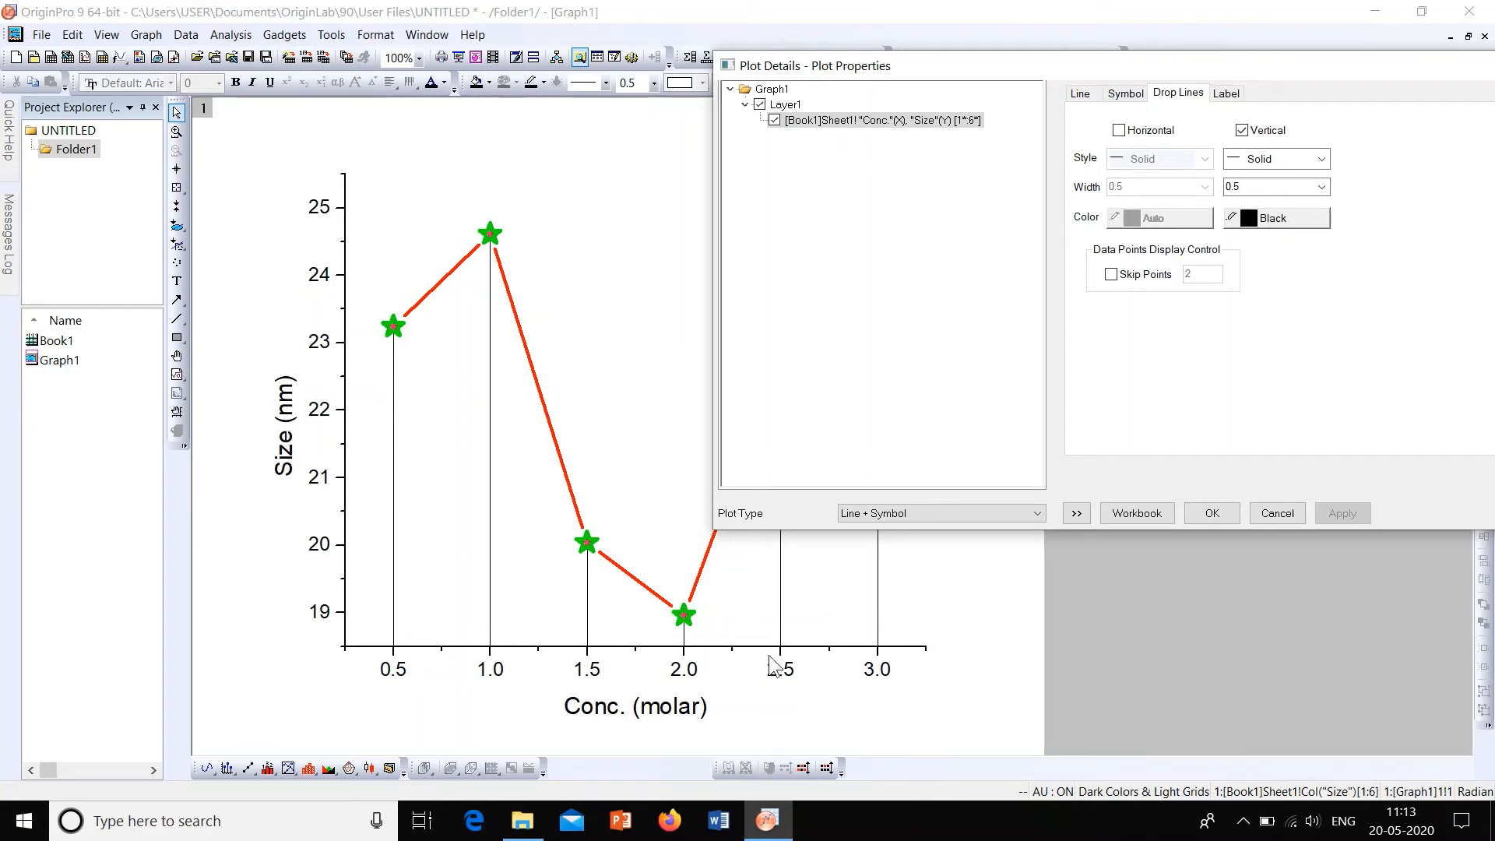
click(1321, 160)
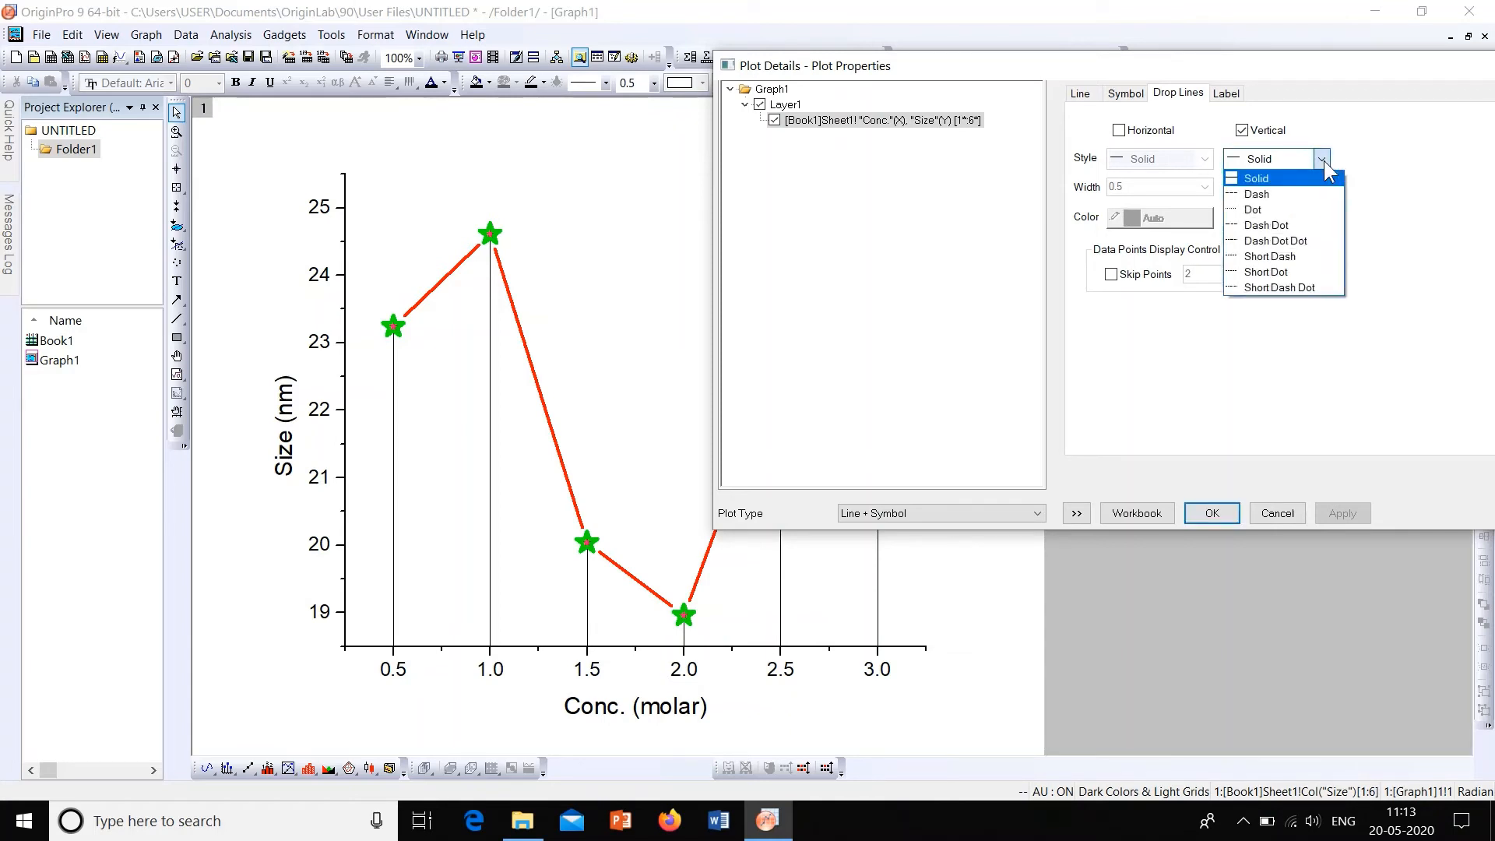
click(1331, 197)
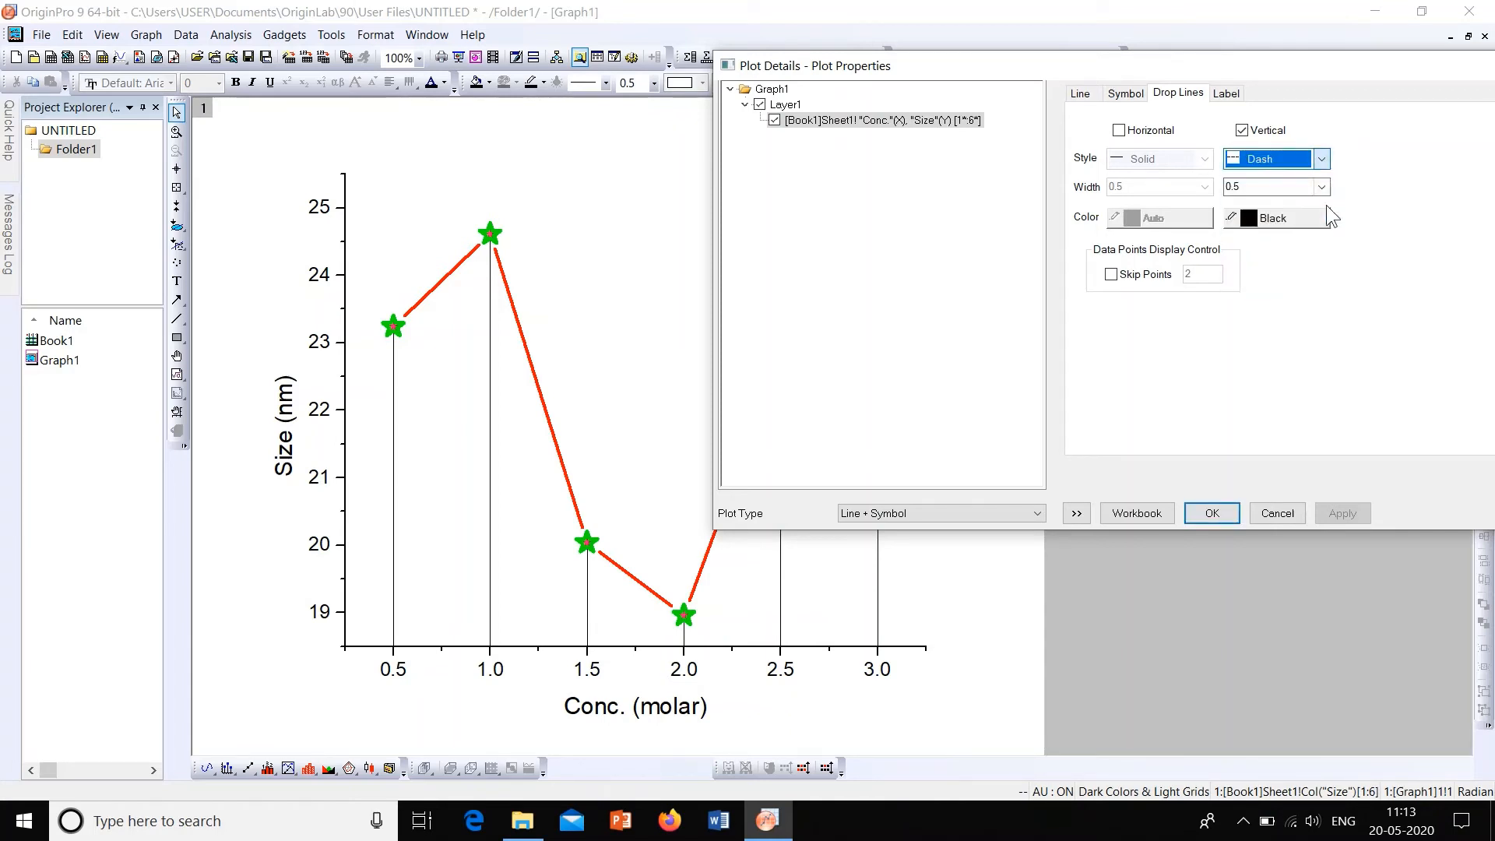
click(1353, 512)
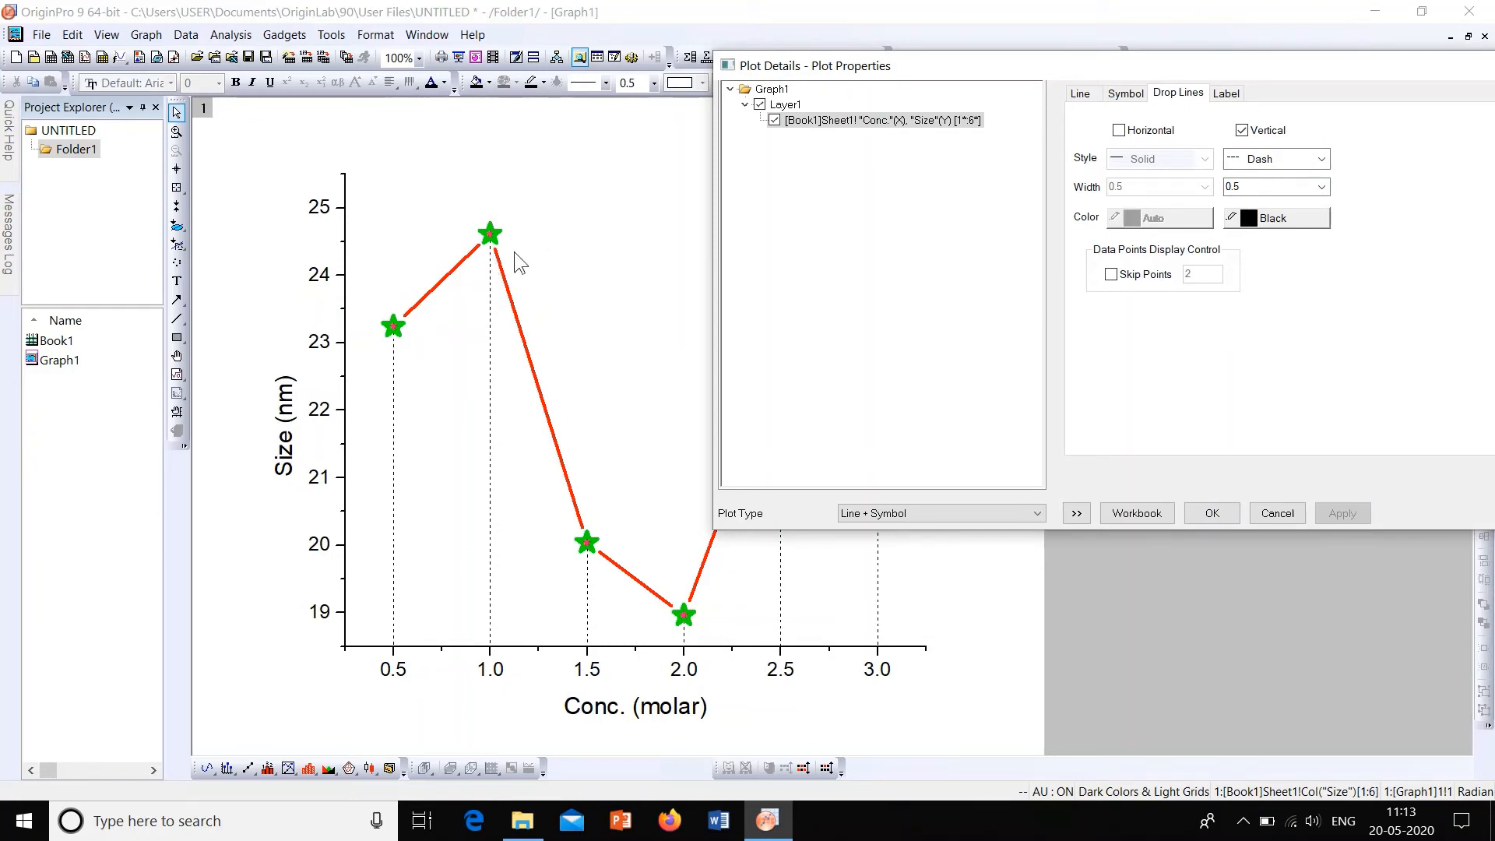
Step: Add black horizontal drop lines to the data points and set their style to Dot, applying each change
click(1159, 132)
click(1135, 131)
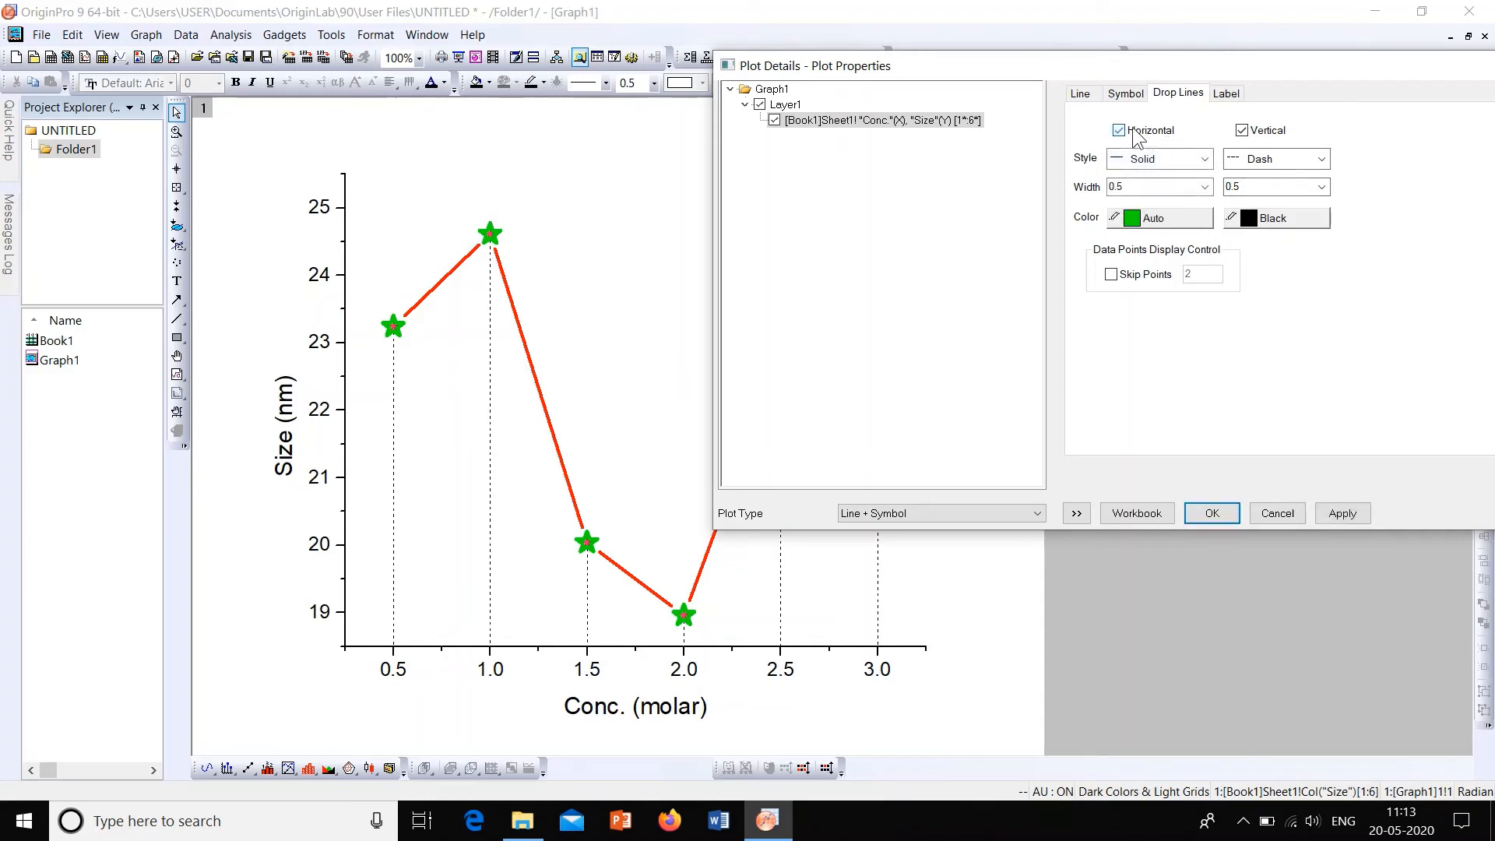
click(1171, 217)
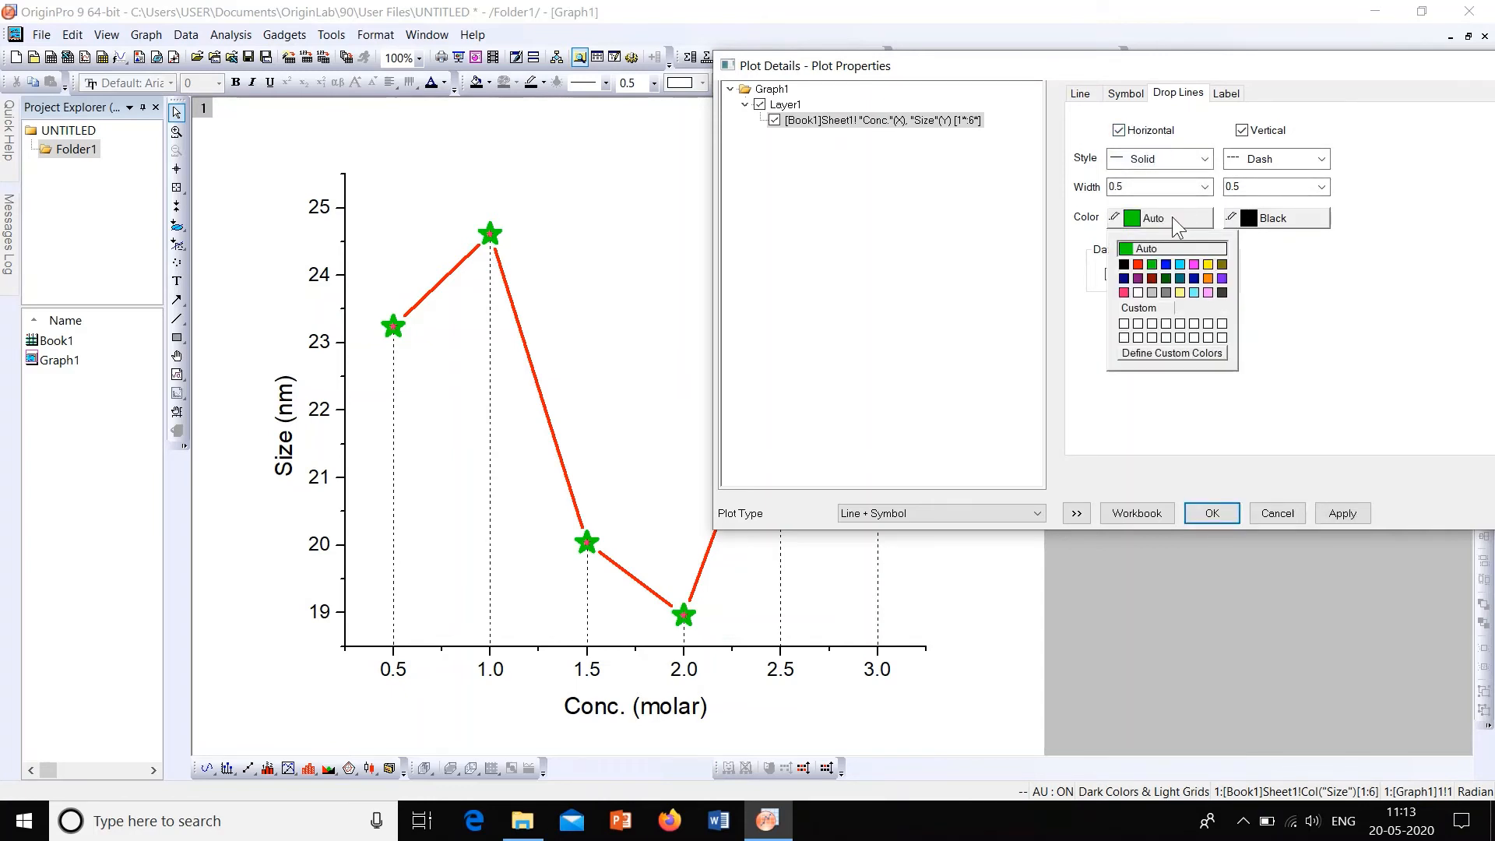
click(1127, 265)
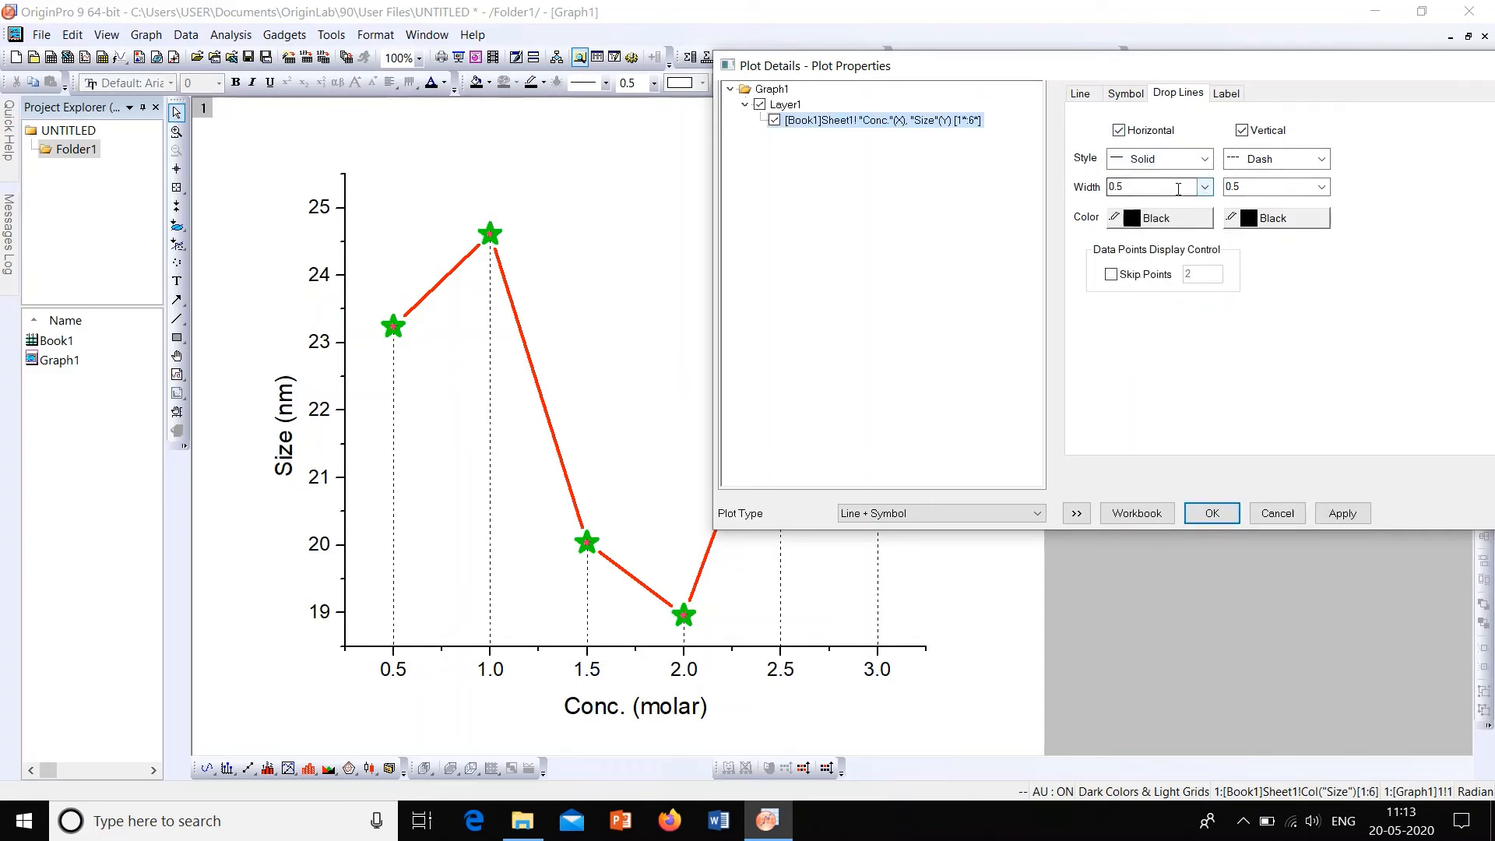
click(1335, 510)
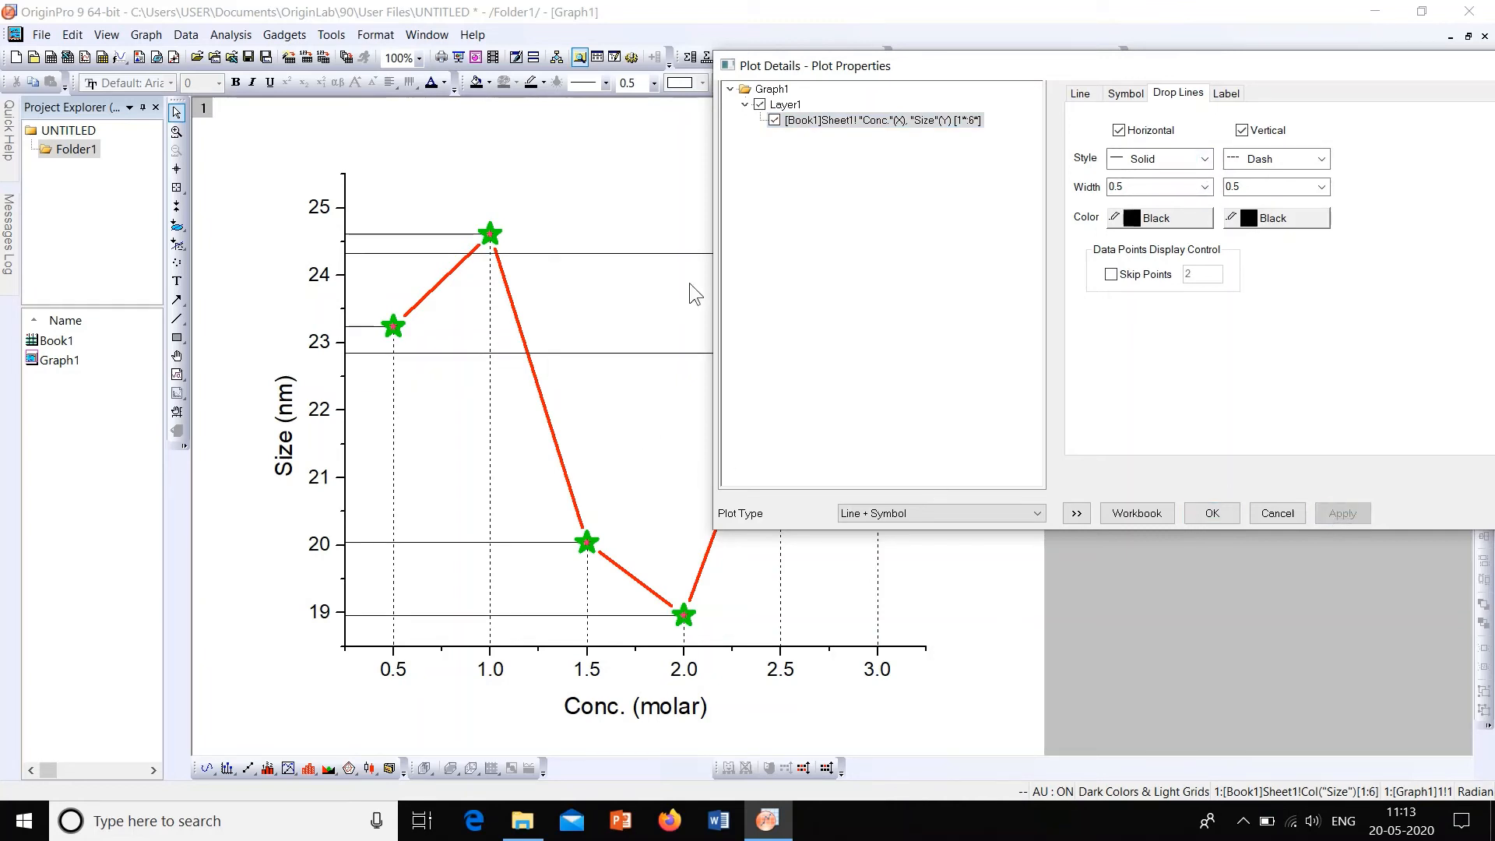
click(1205, 159)
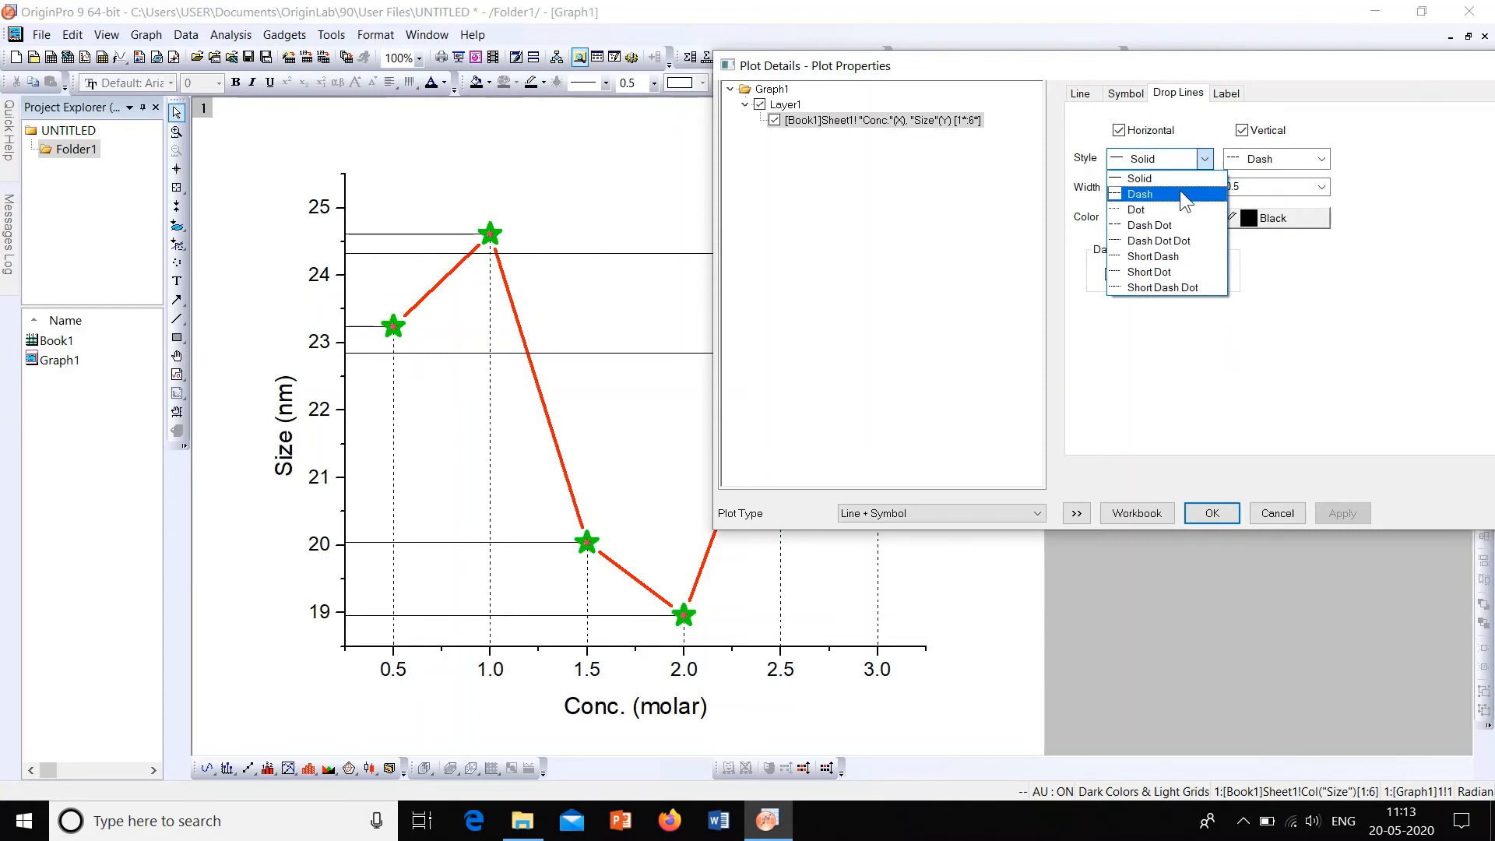
click(1185, 205)
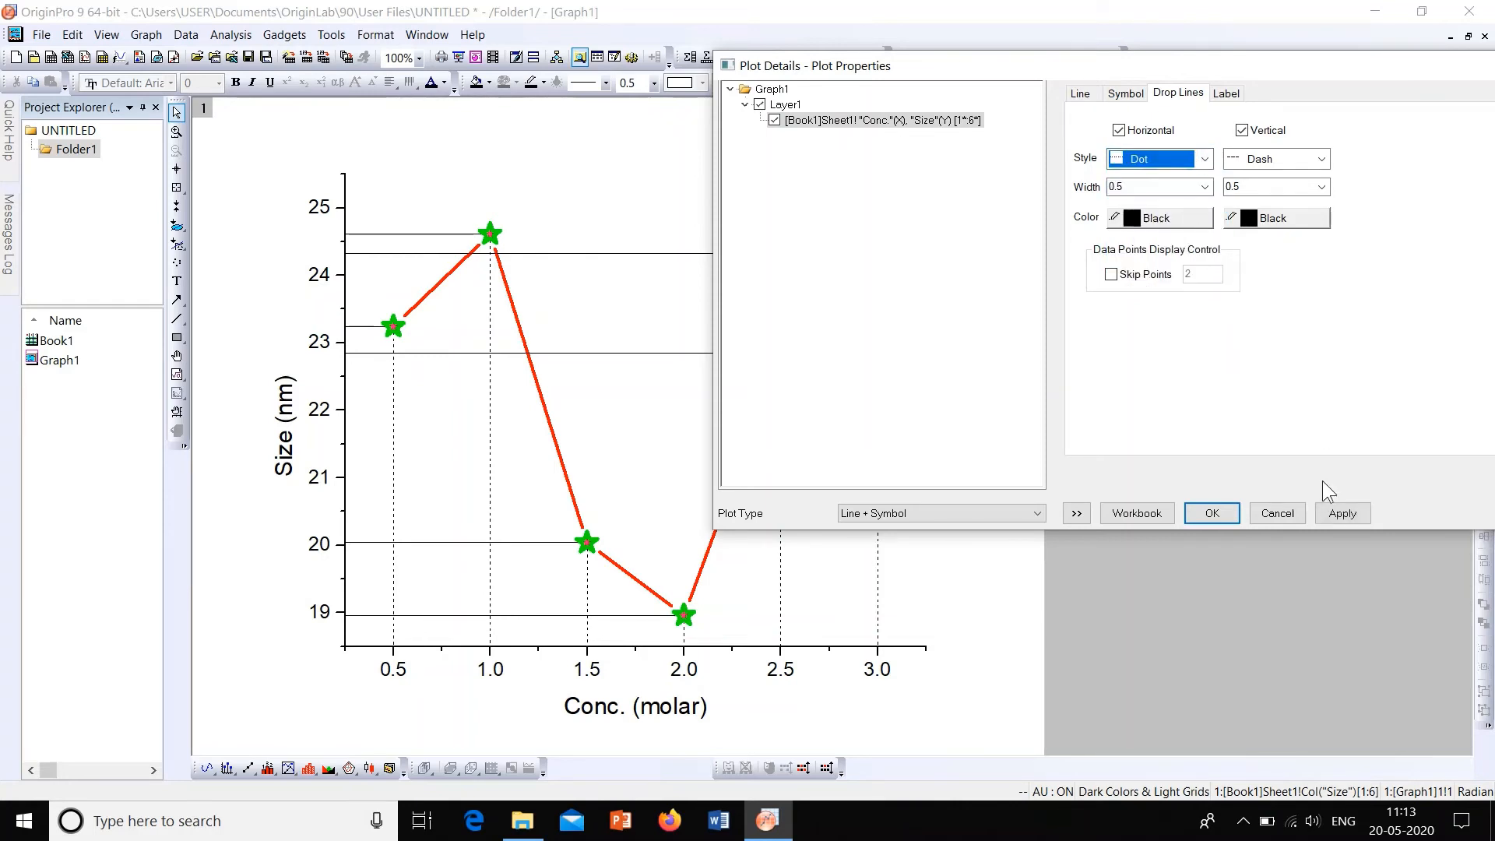
click(1340, 515)
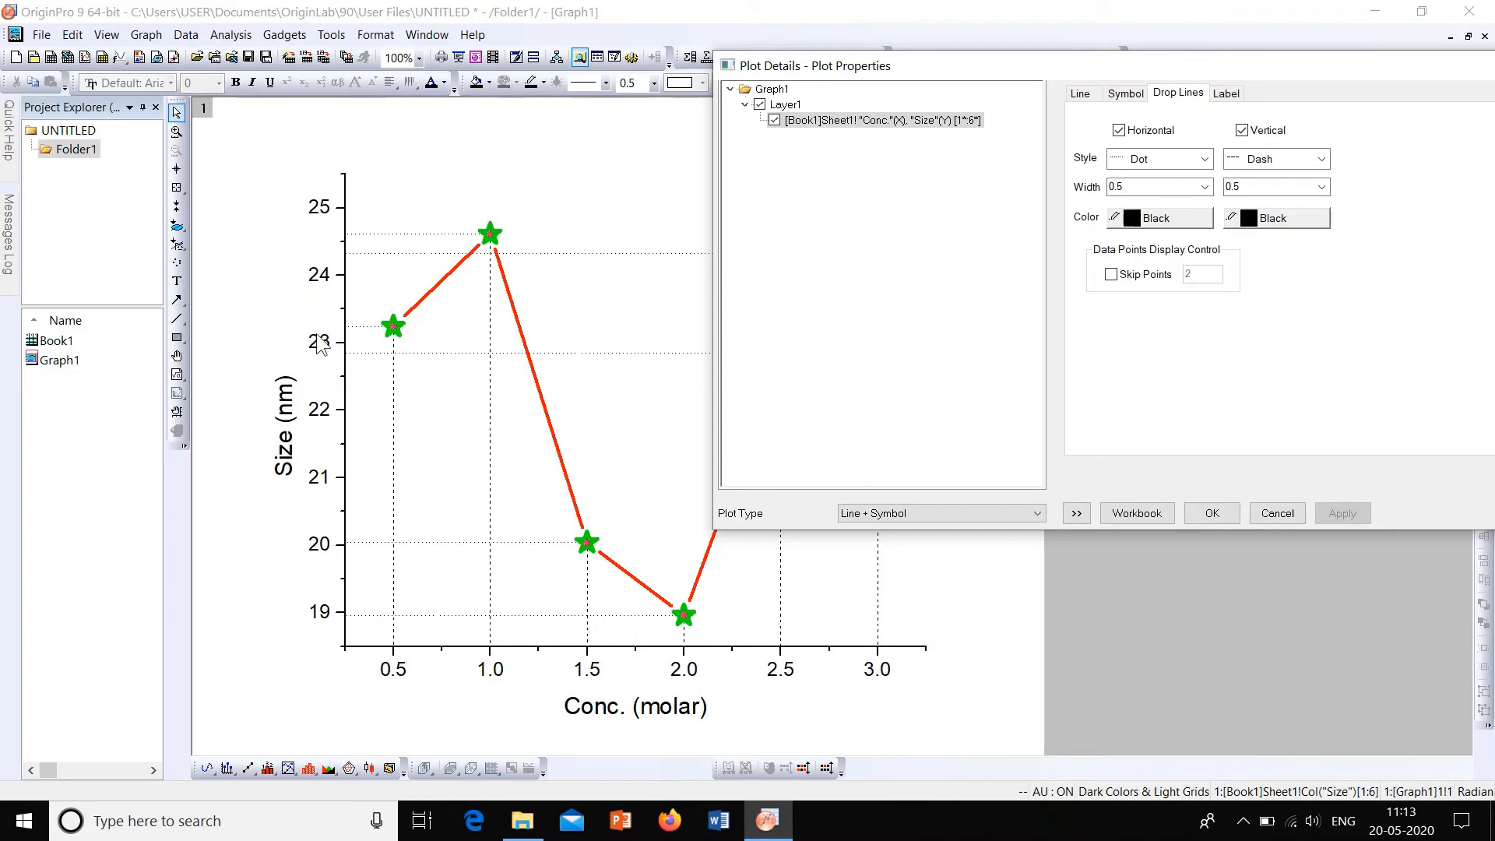
Step: Try a width of 0.2 for the horizontal drop lines and apply it
click(1203, 187)
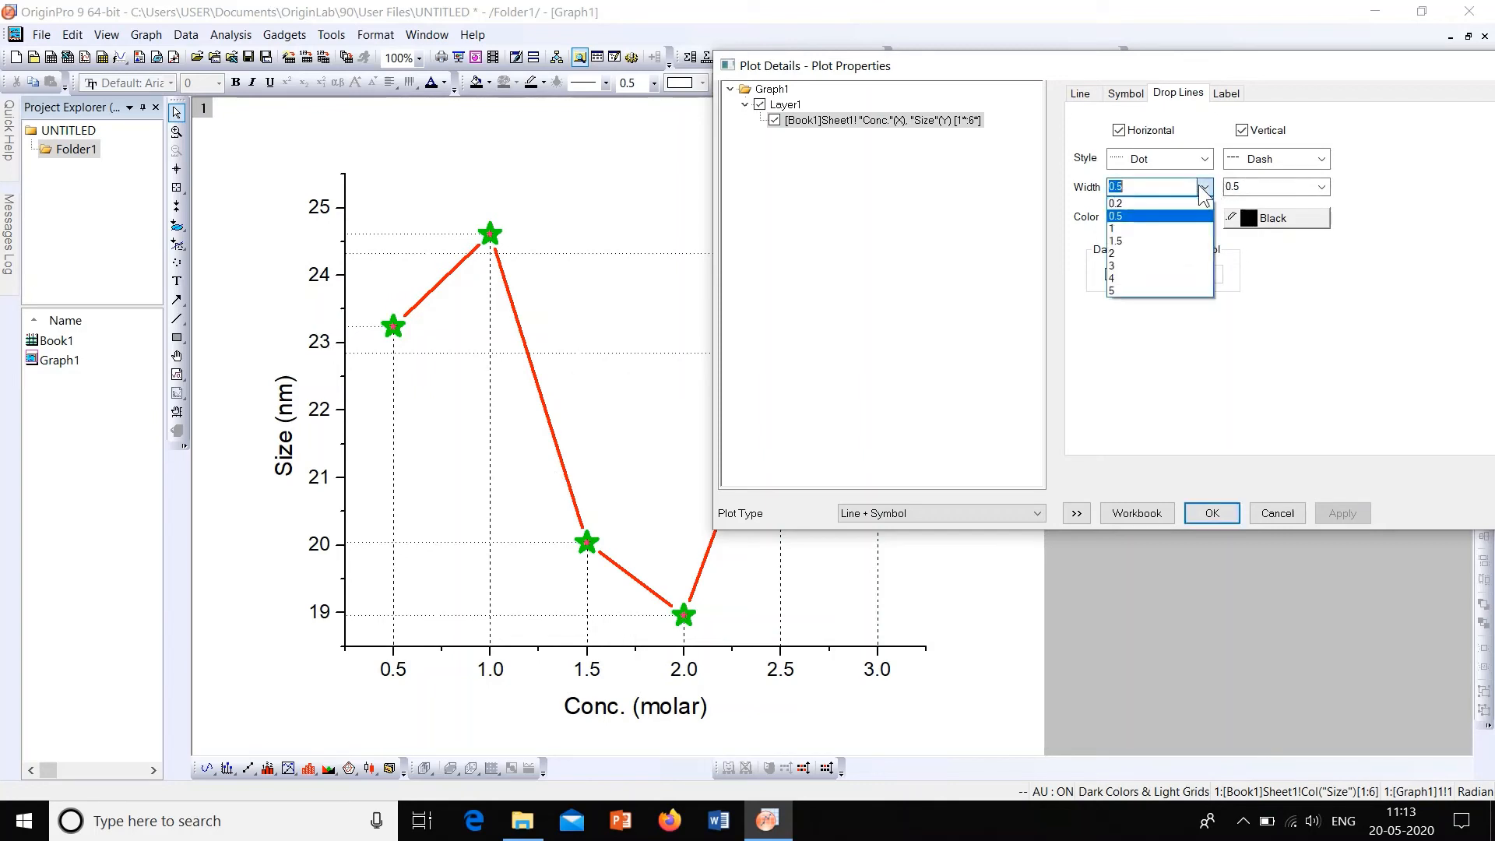
click(1189, 205)
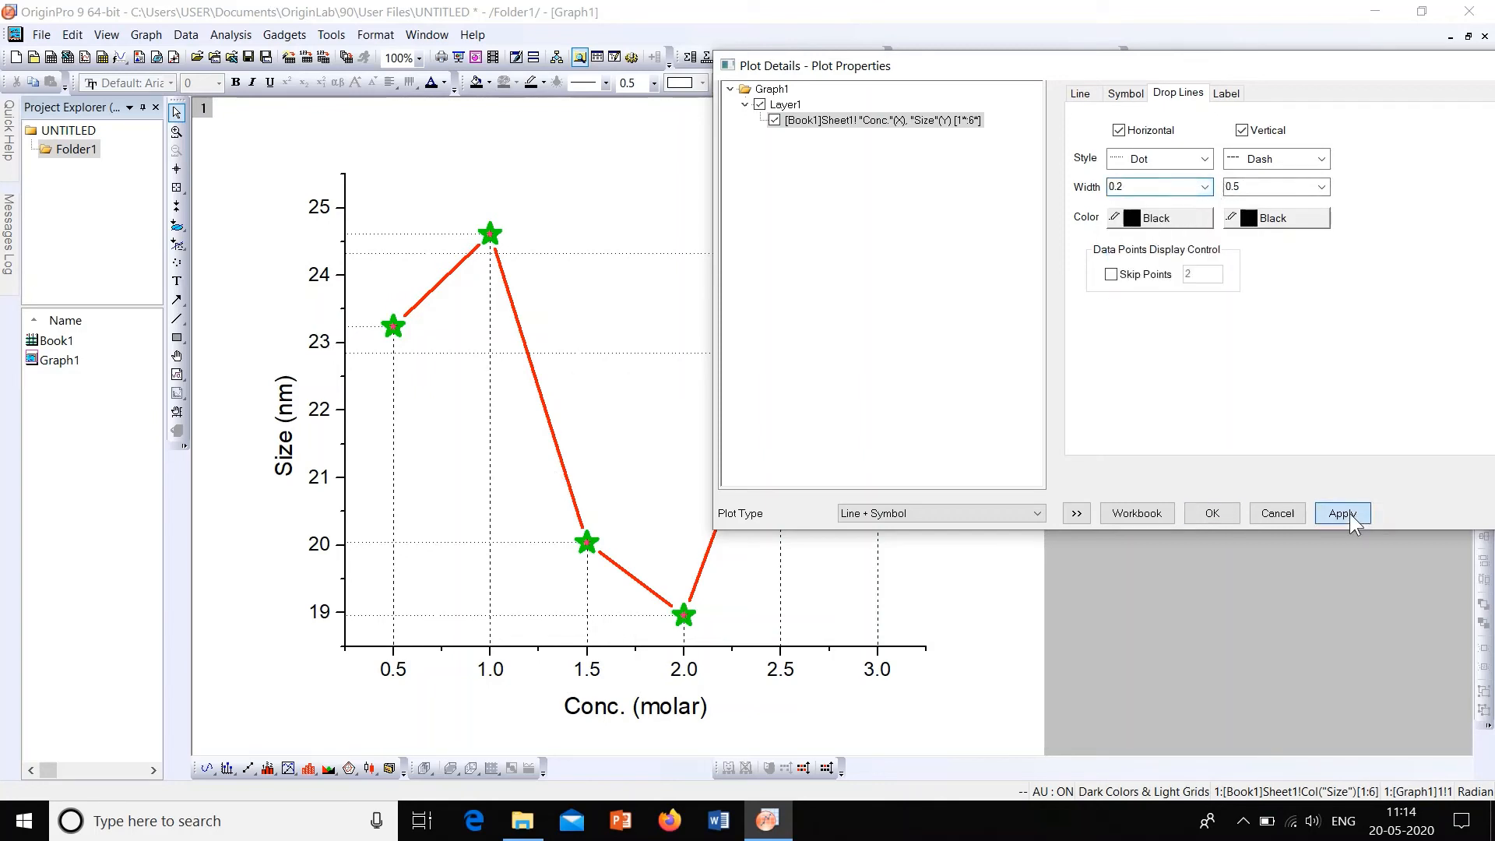
click(1347, 513)
Step: Set the width of the horizontal and vertical drop lines to 2, applying each change
click(1203, 187)
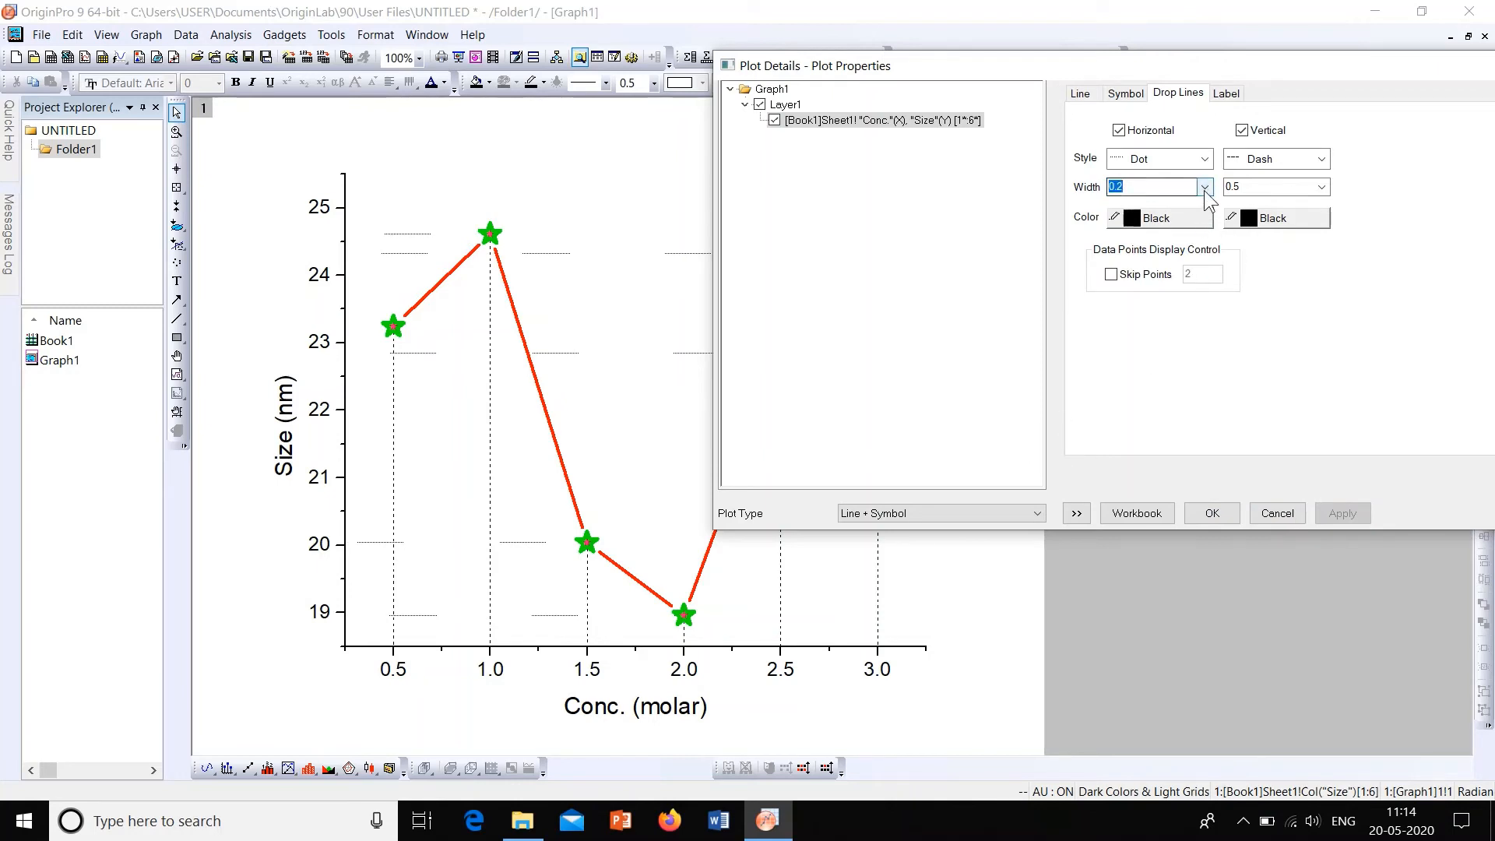
click(1164, 251)
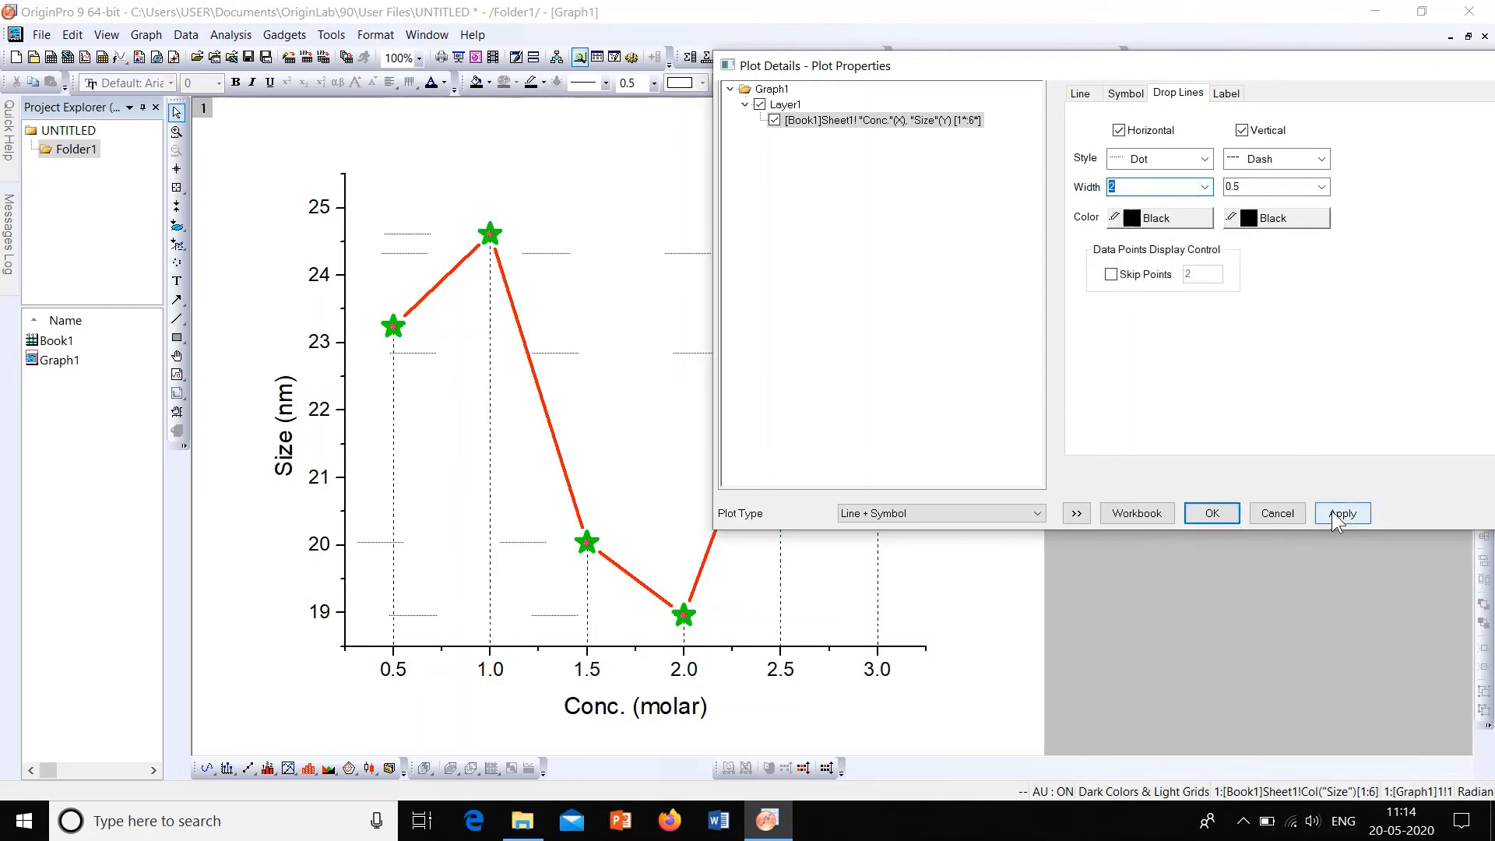
click(1331, 511)
click(1322, 187)
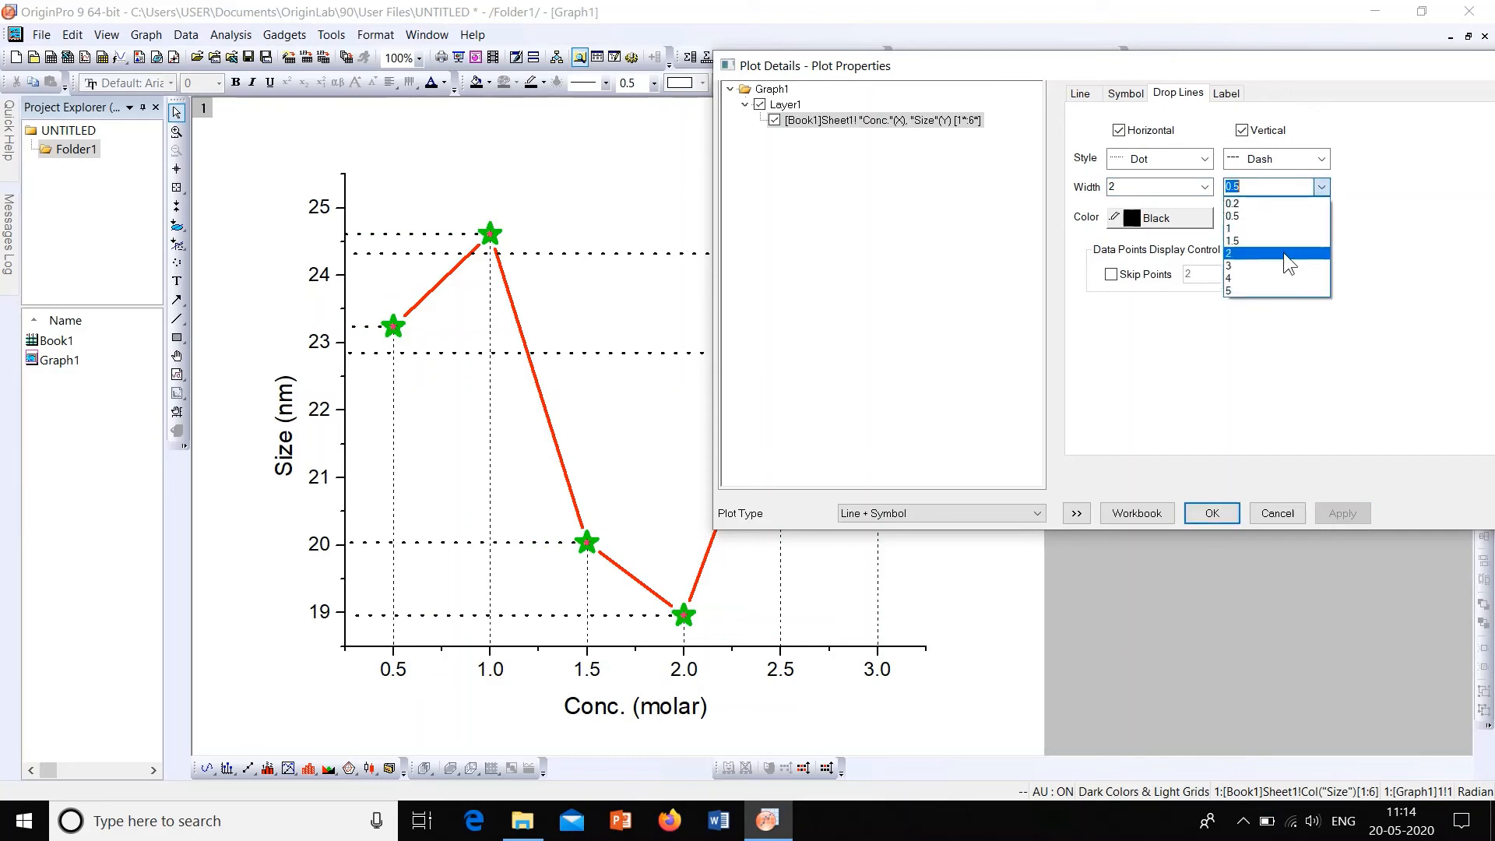
click(1283, 252)
click(1339, 515)
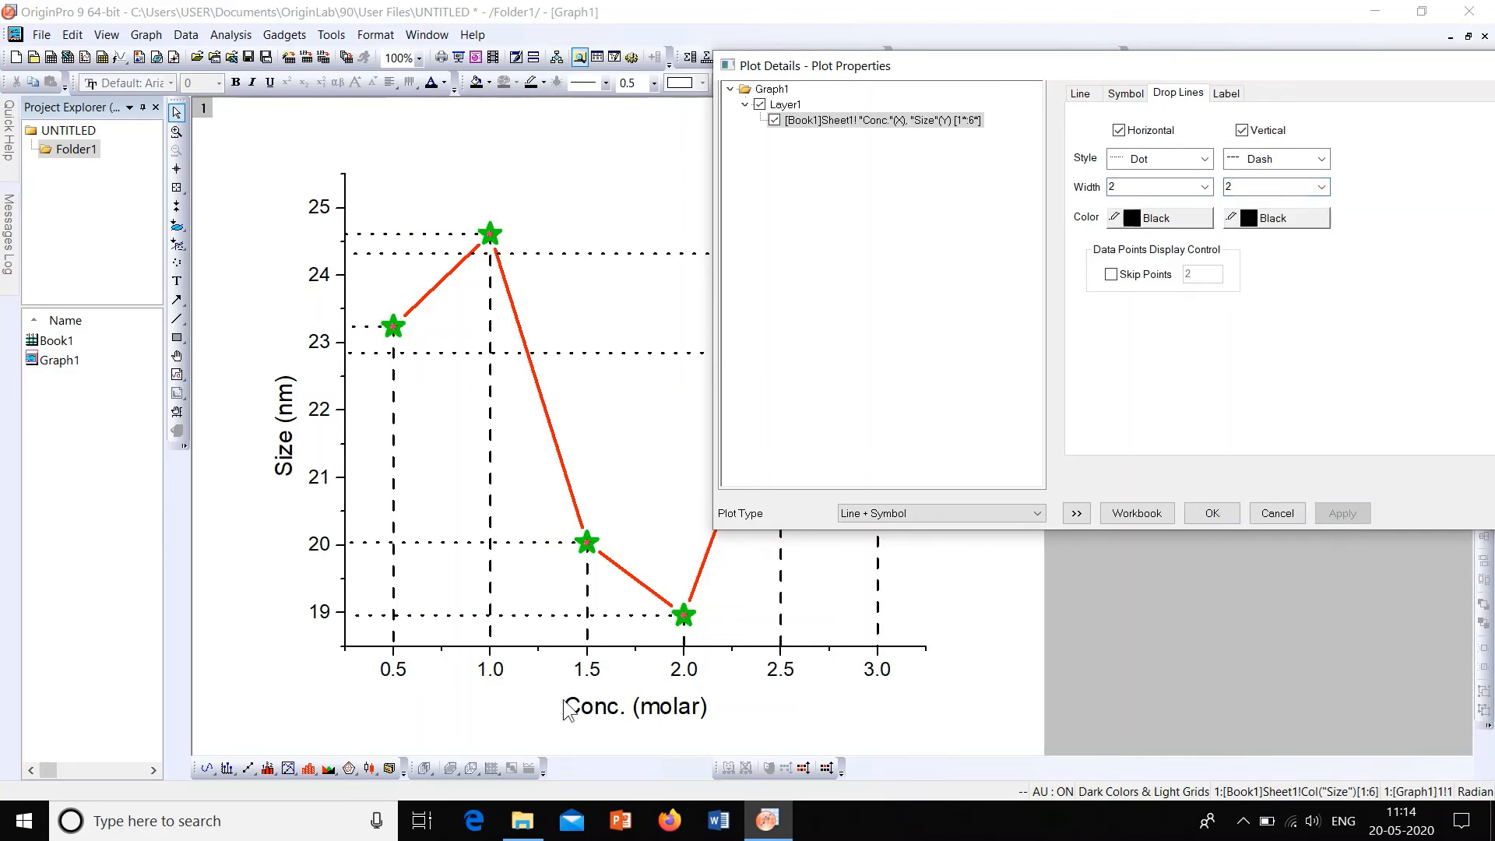
Step: Change the vertical drop lines' style to Dot, apply it, and move the dialog aside to view the whole graph
click(1320, 159)
click(1323, 202)
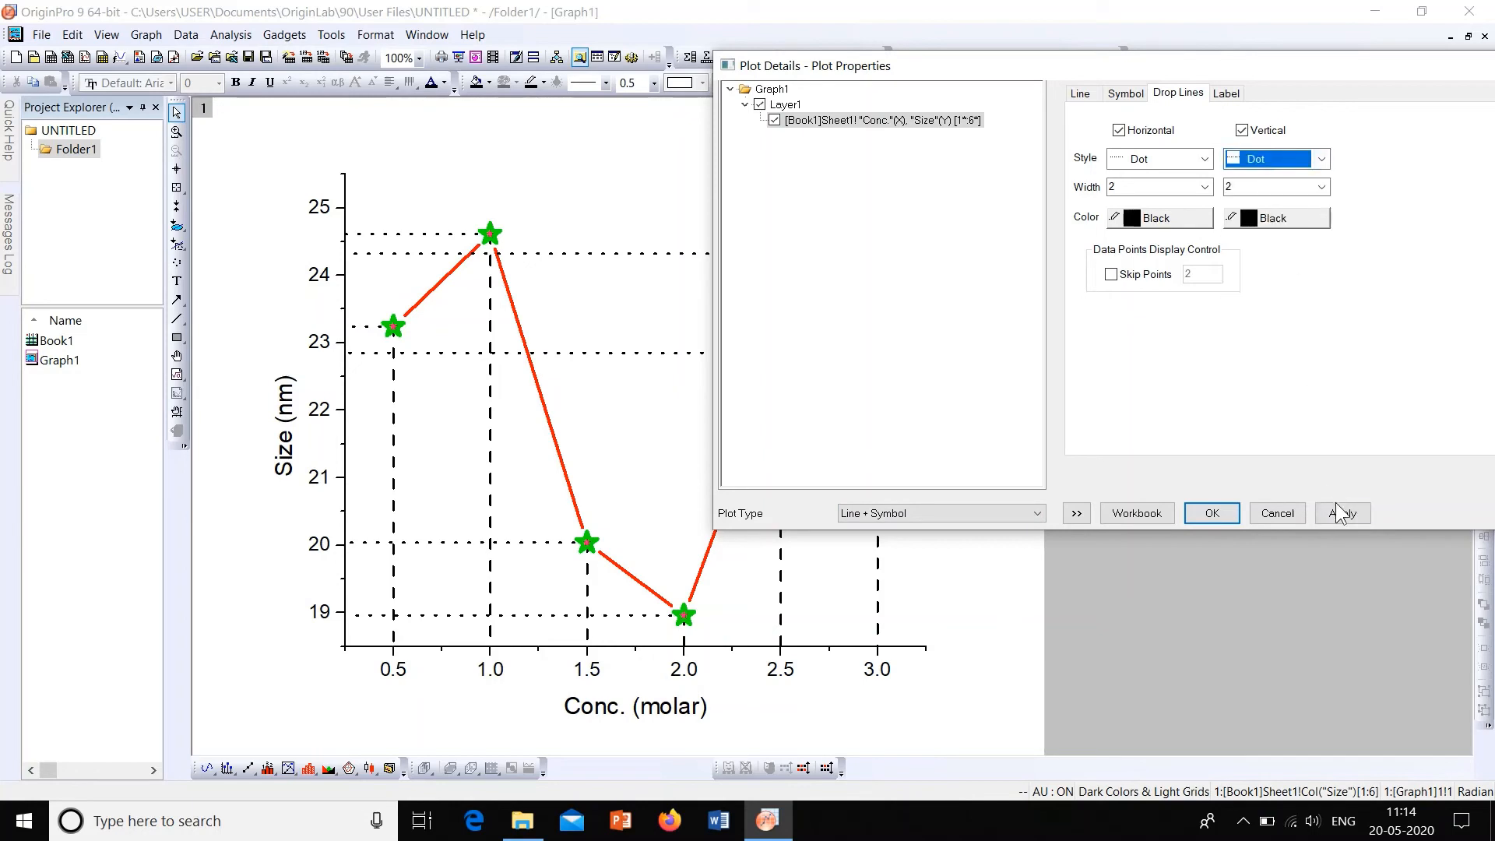
click(1339, 513)
drag(1173, 76, 1317, 82)
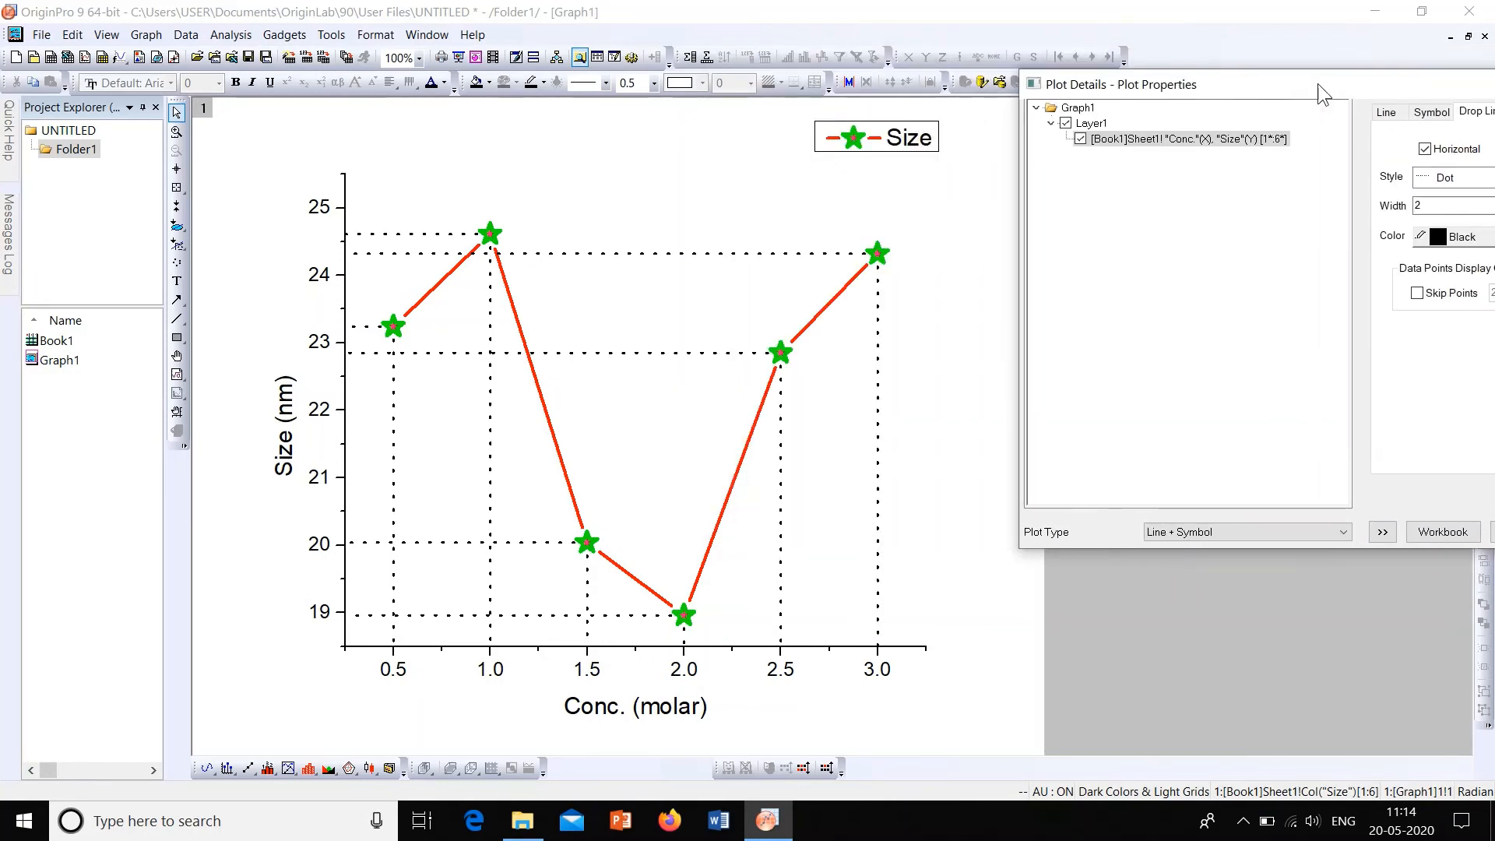
drag(1317, 83, 1032, 22)
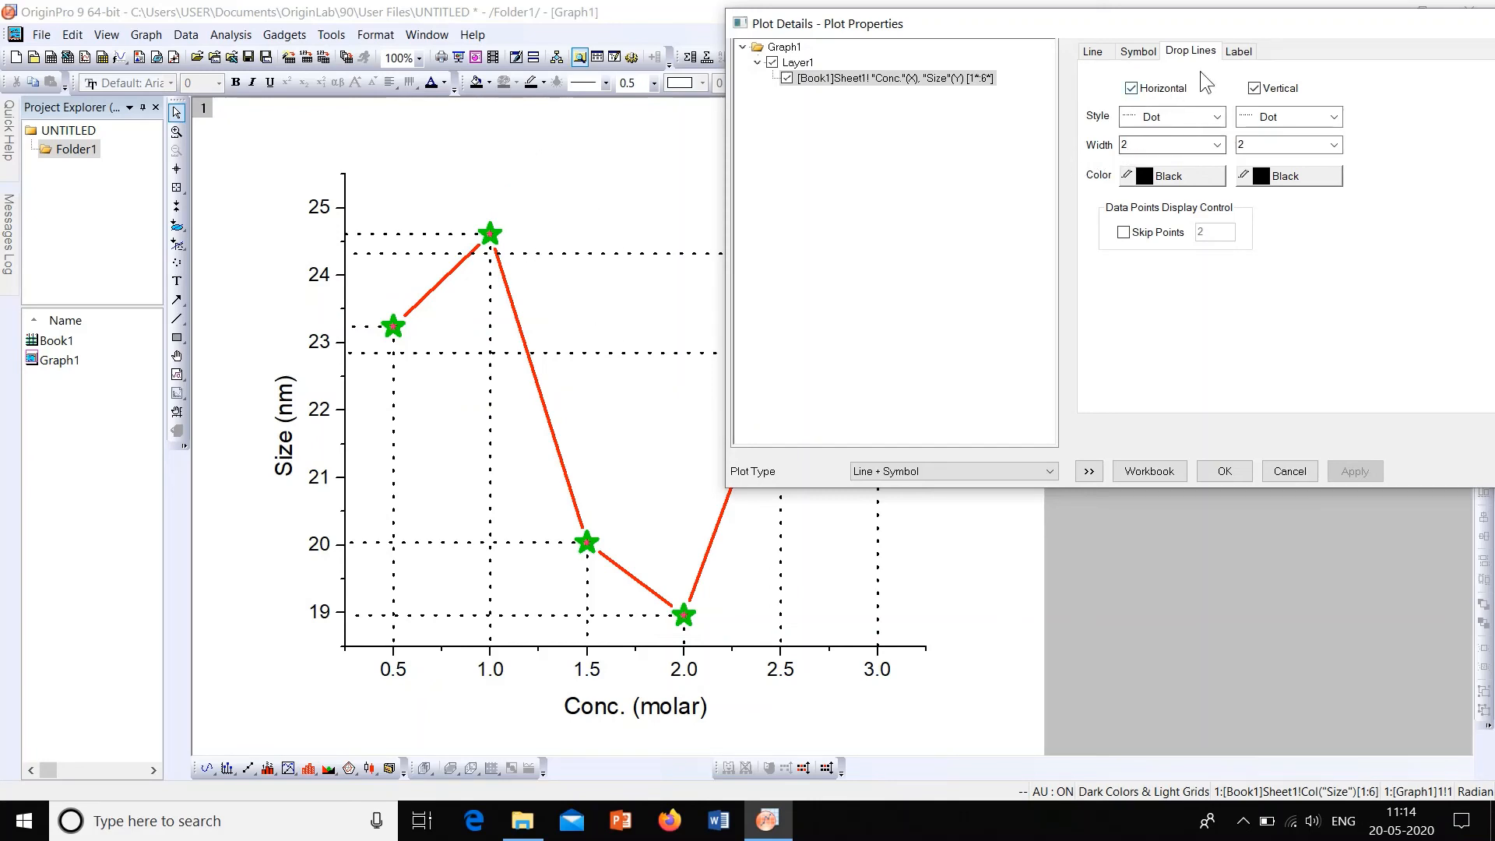
Step: Enable data point labels for the plot and apply the change
click(1239, 52)
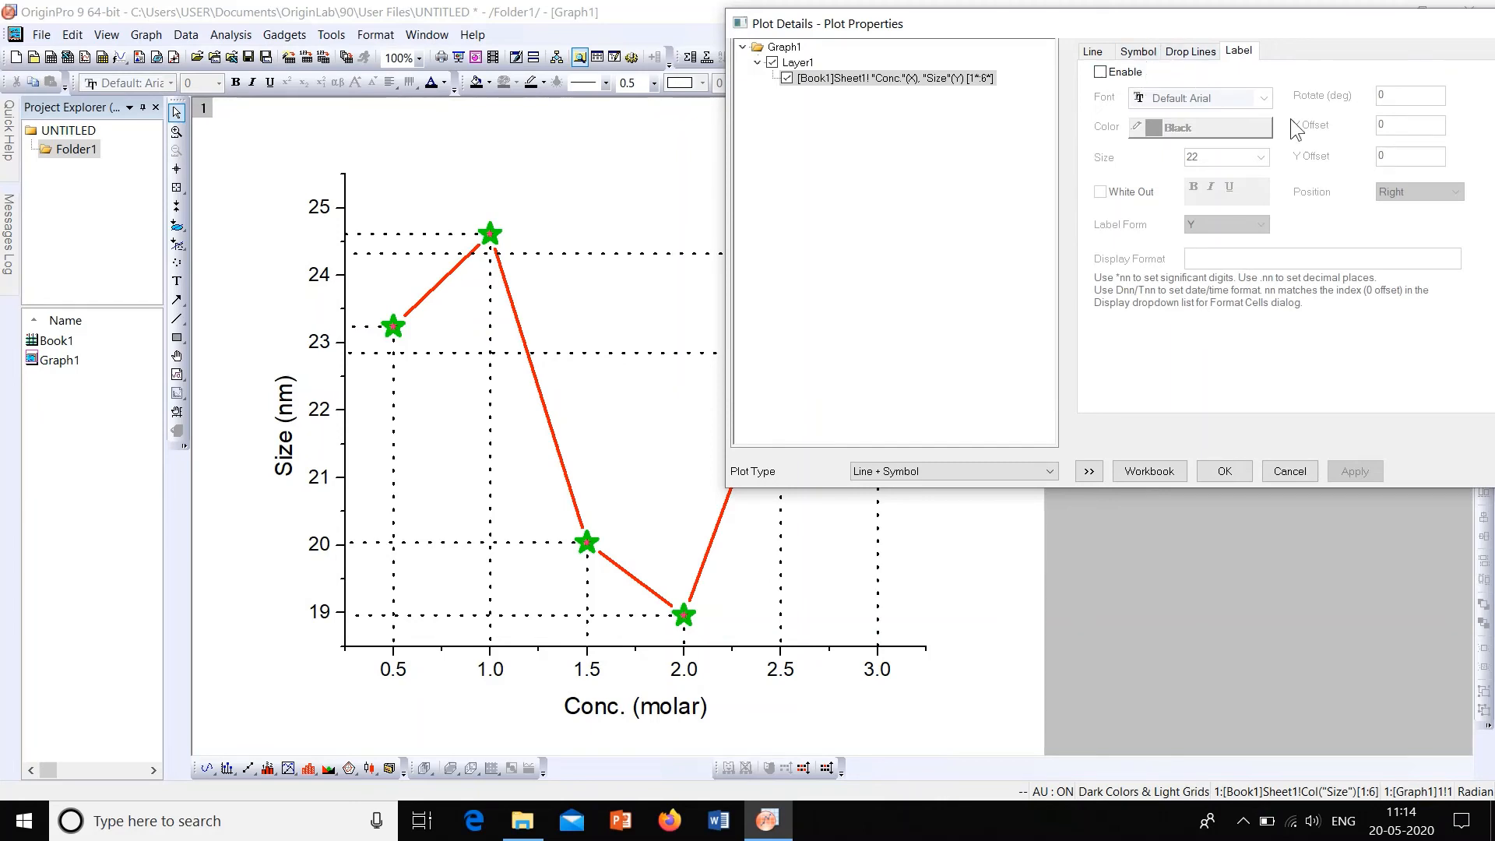
click(1100, 73)
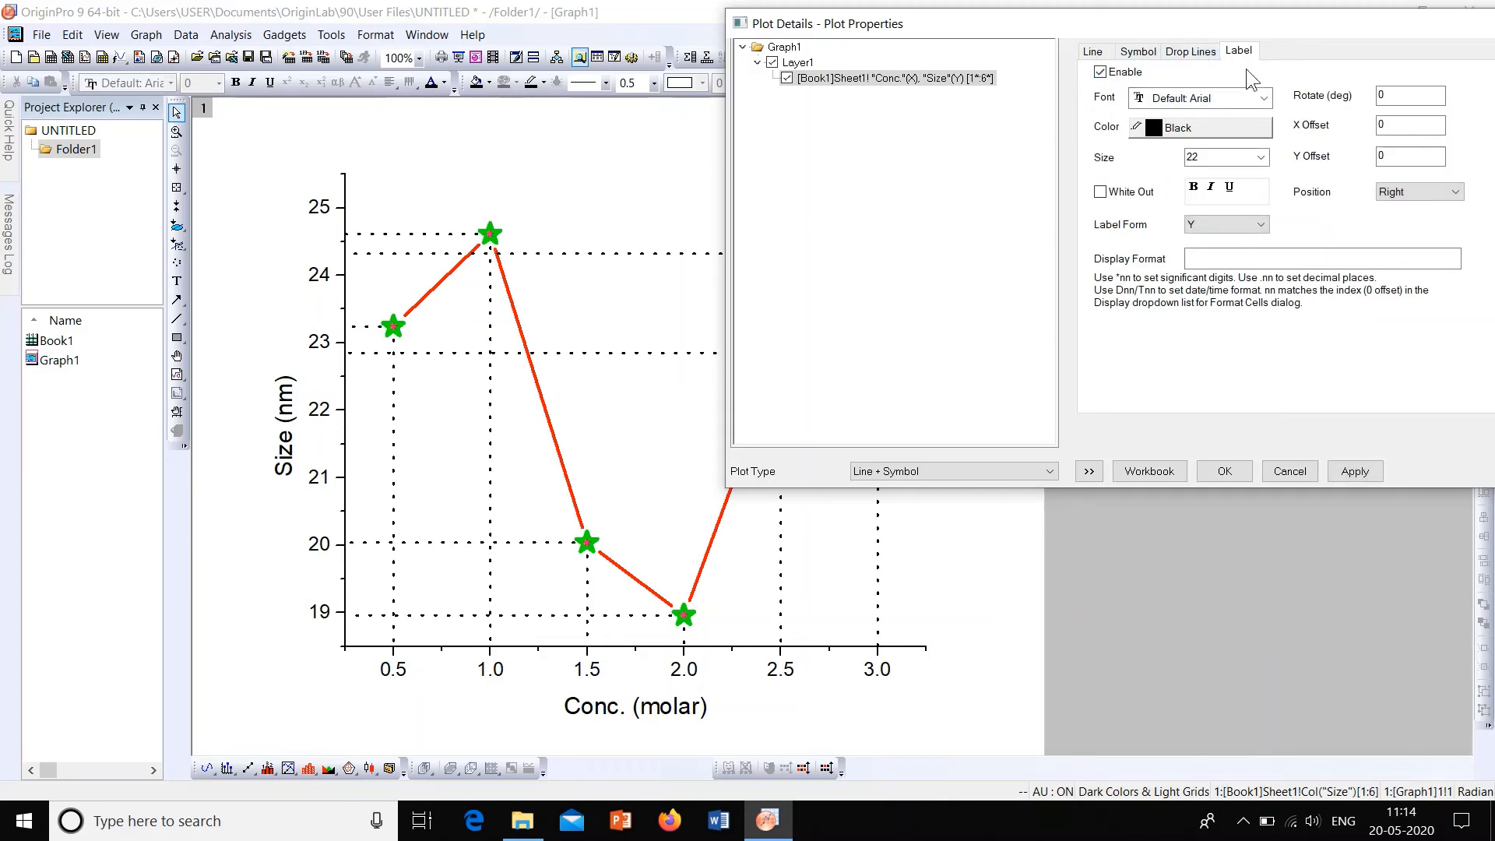
click(1353, 473)
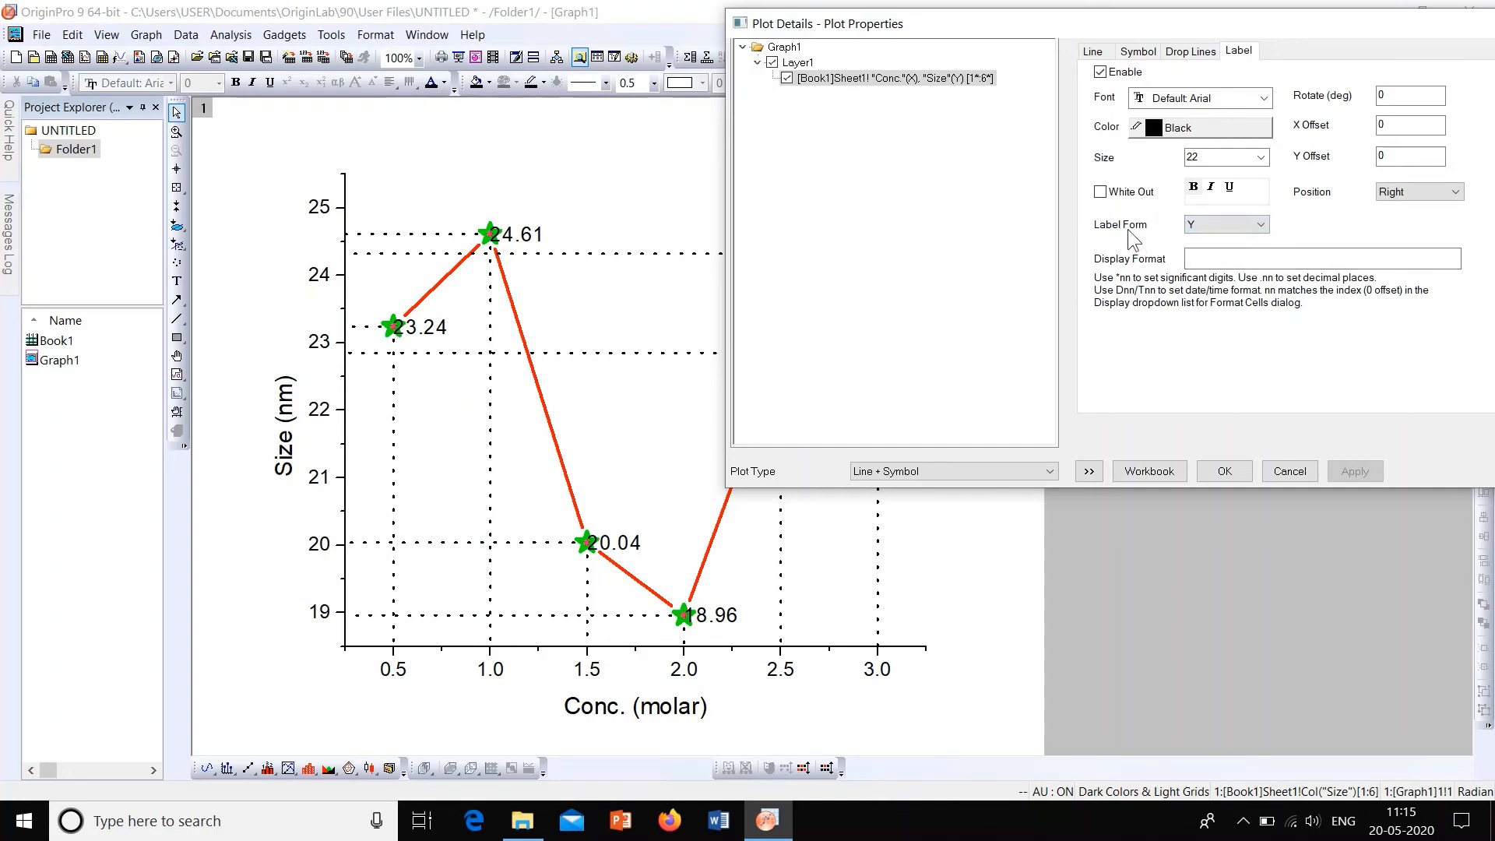
Step: Try X as the form of the data point labels and return it to Y, applying each change
click(1263, 227)
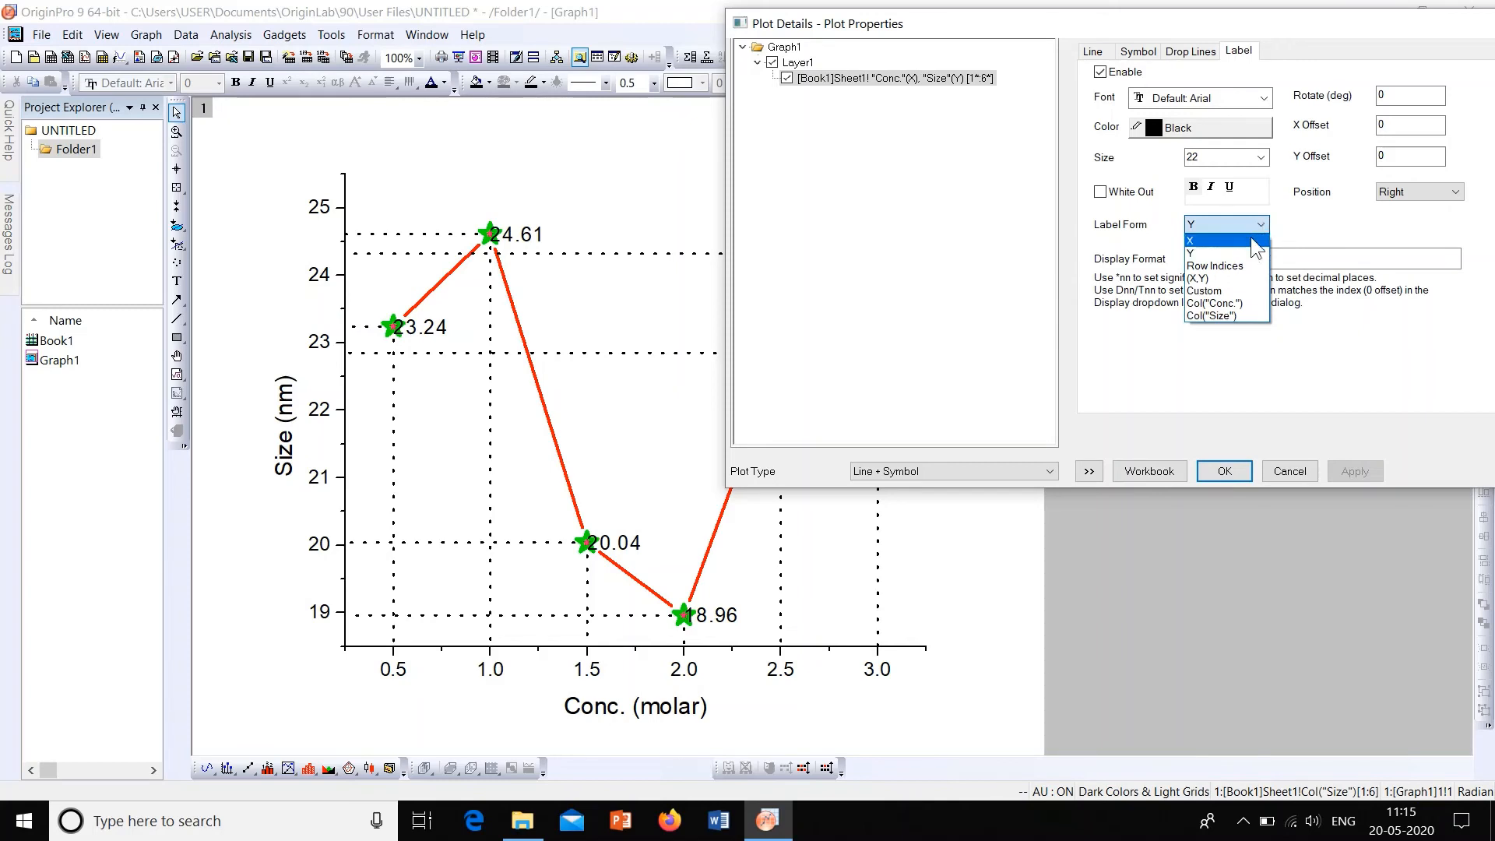
click(1252, 241)
click(1361, 473)
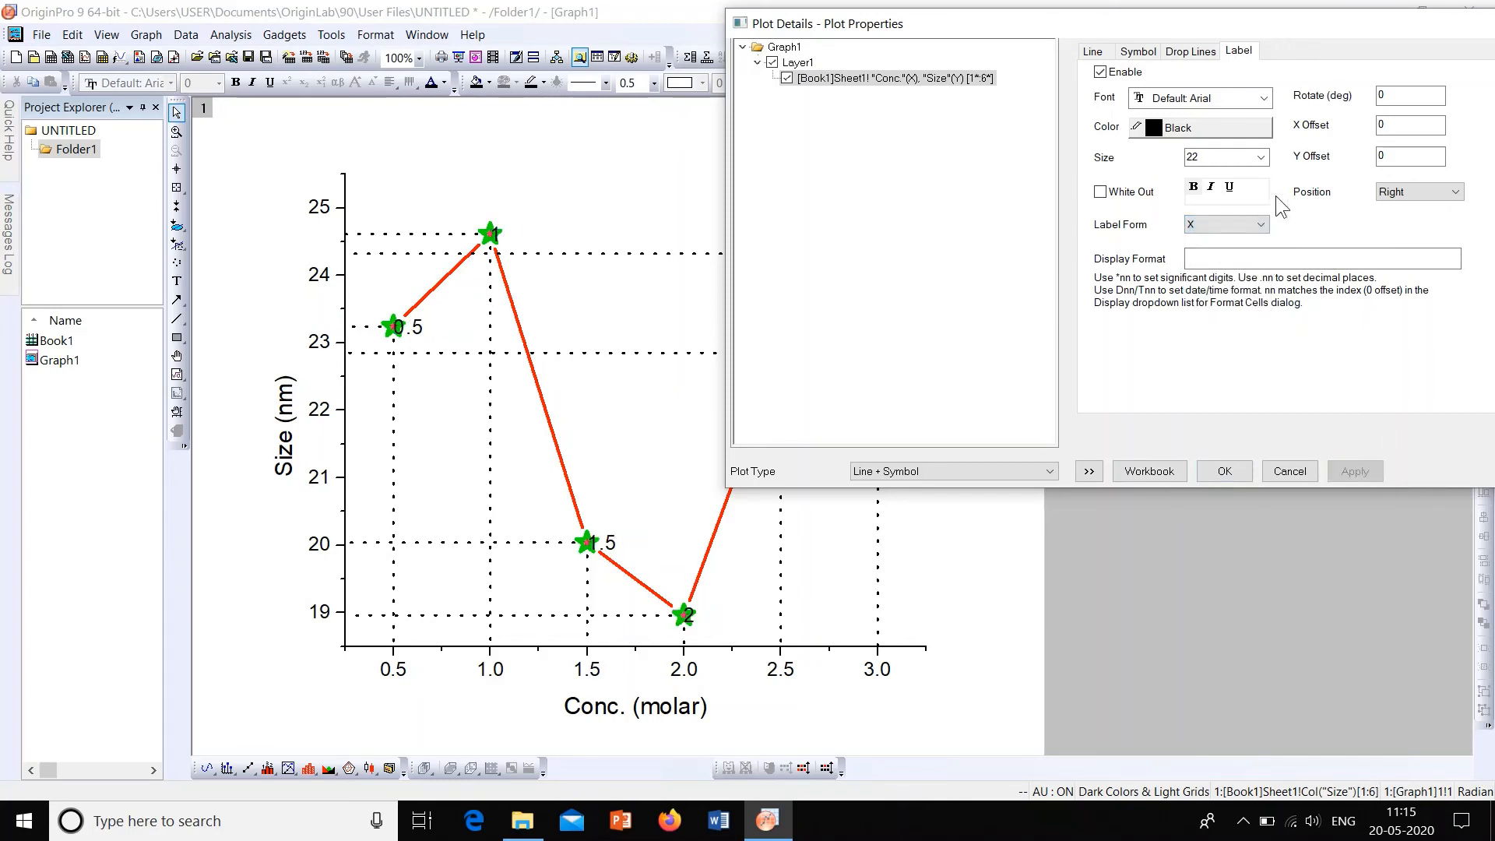
click(1260, 225)
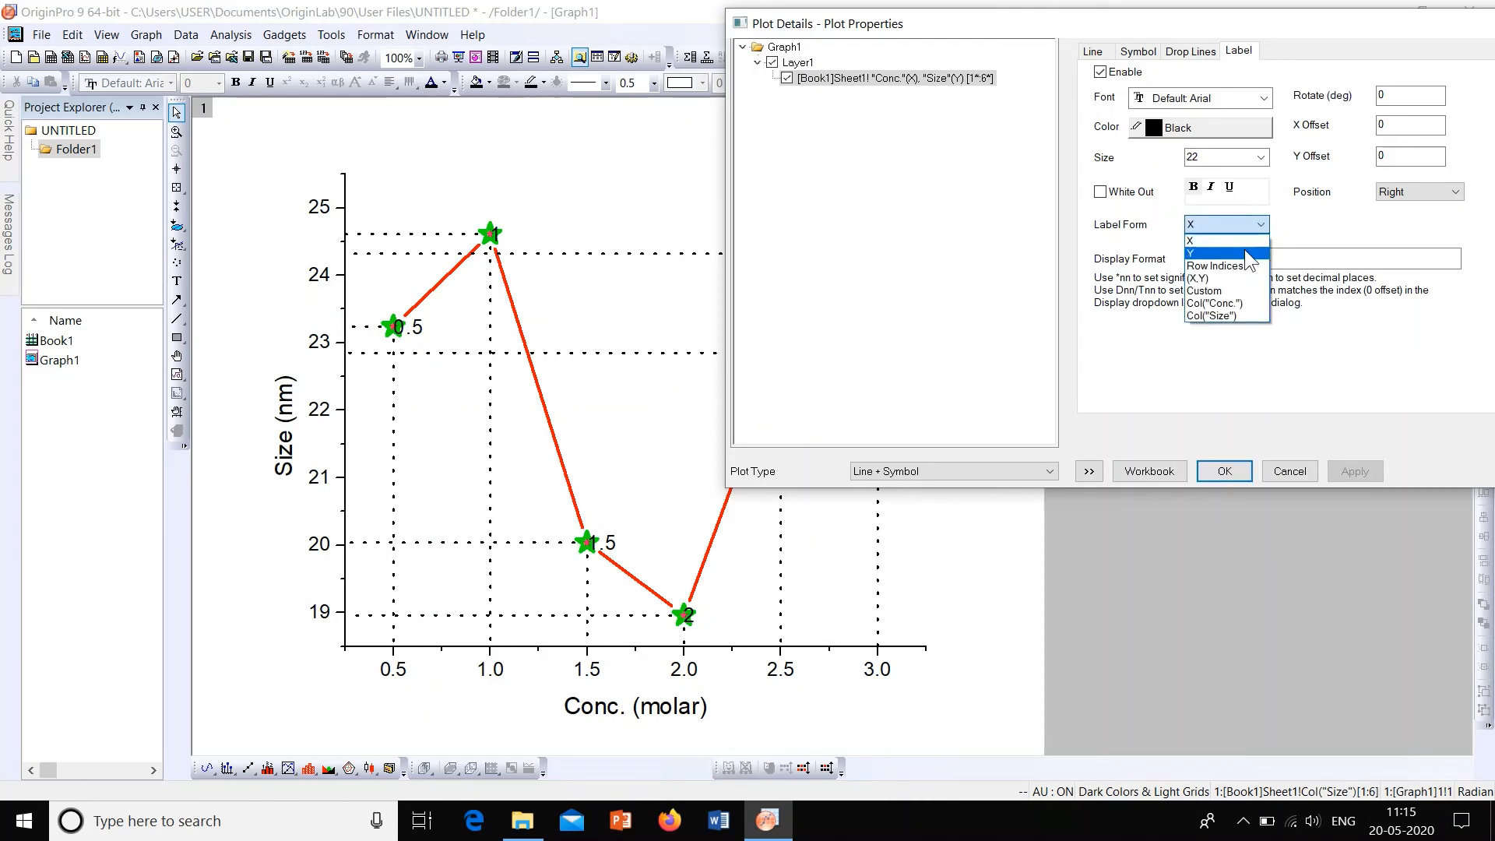
click(1245, 254)
click(1356, 472)
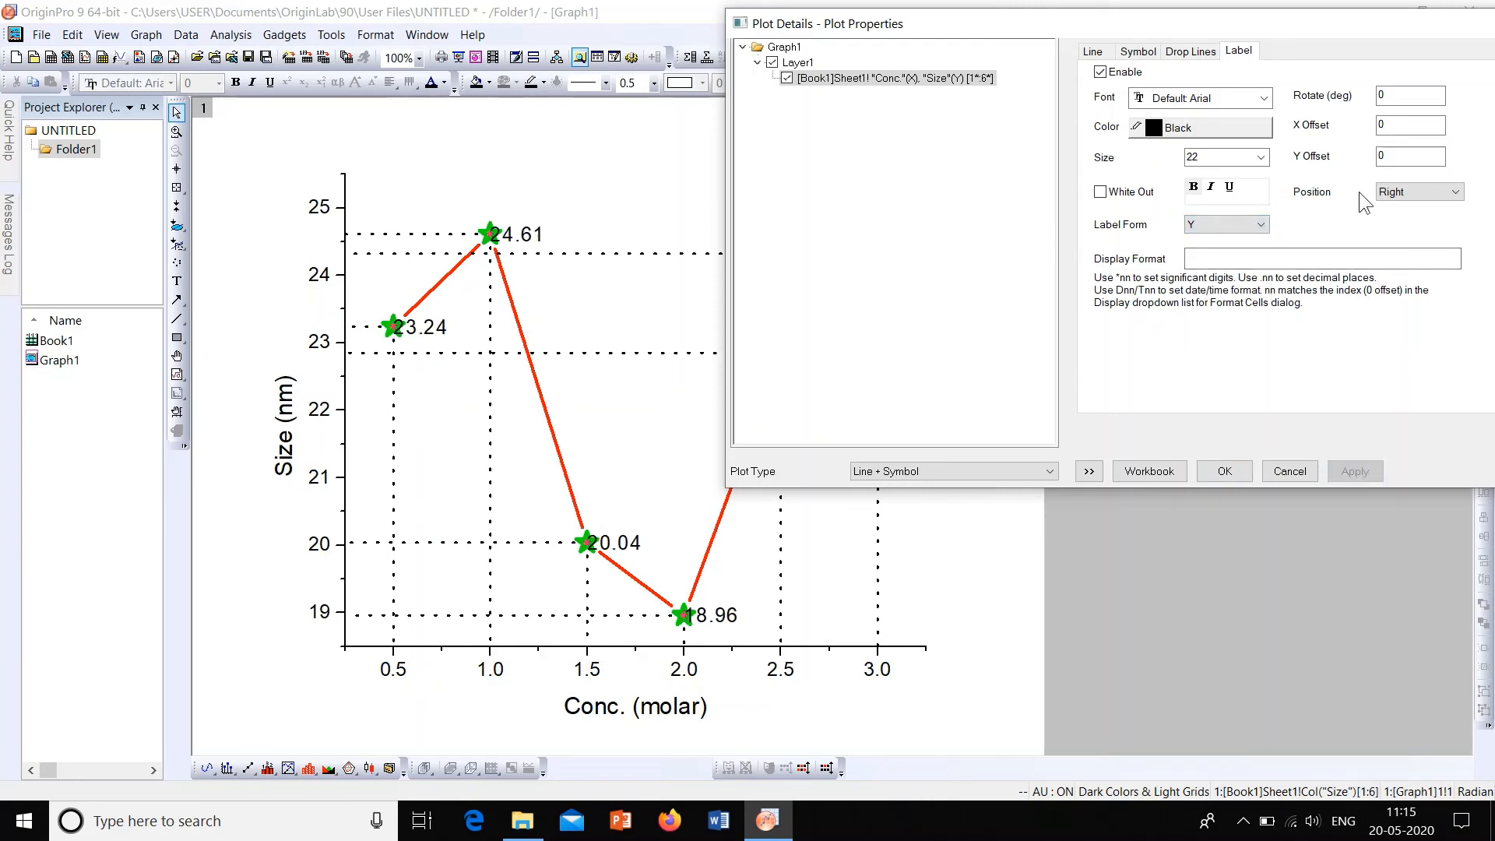
Step: Set the data point labels' size to 24 and make them bold, applying the changes and closing the plot details
click(1260, 157)
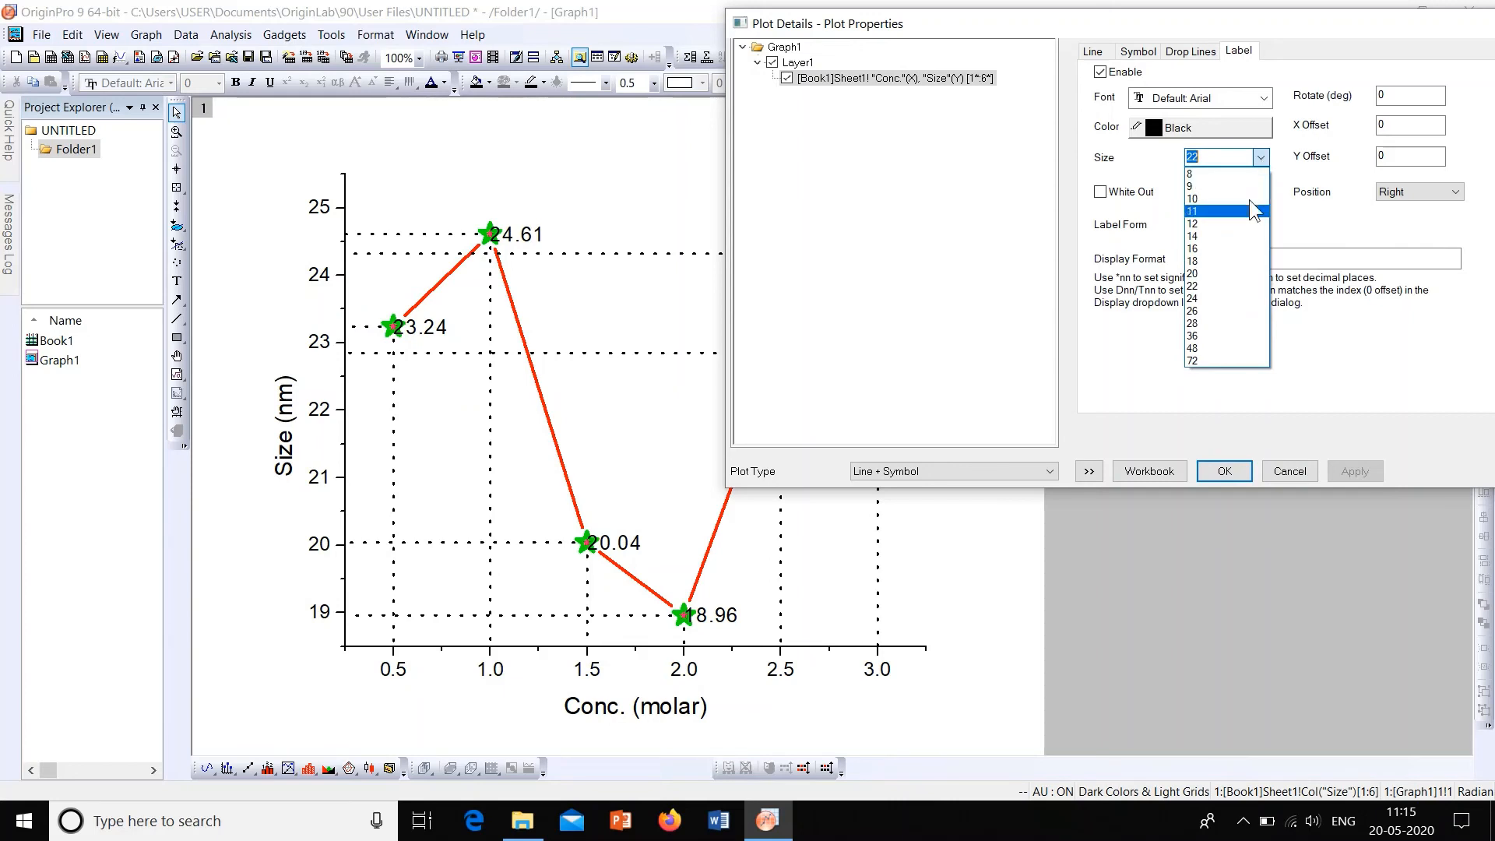
click(1245, 300)
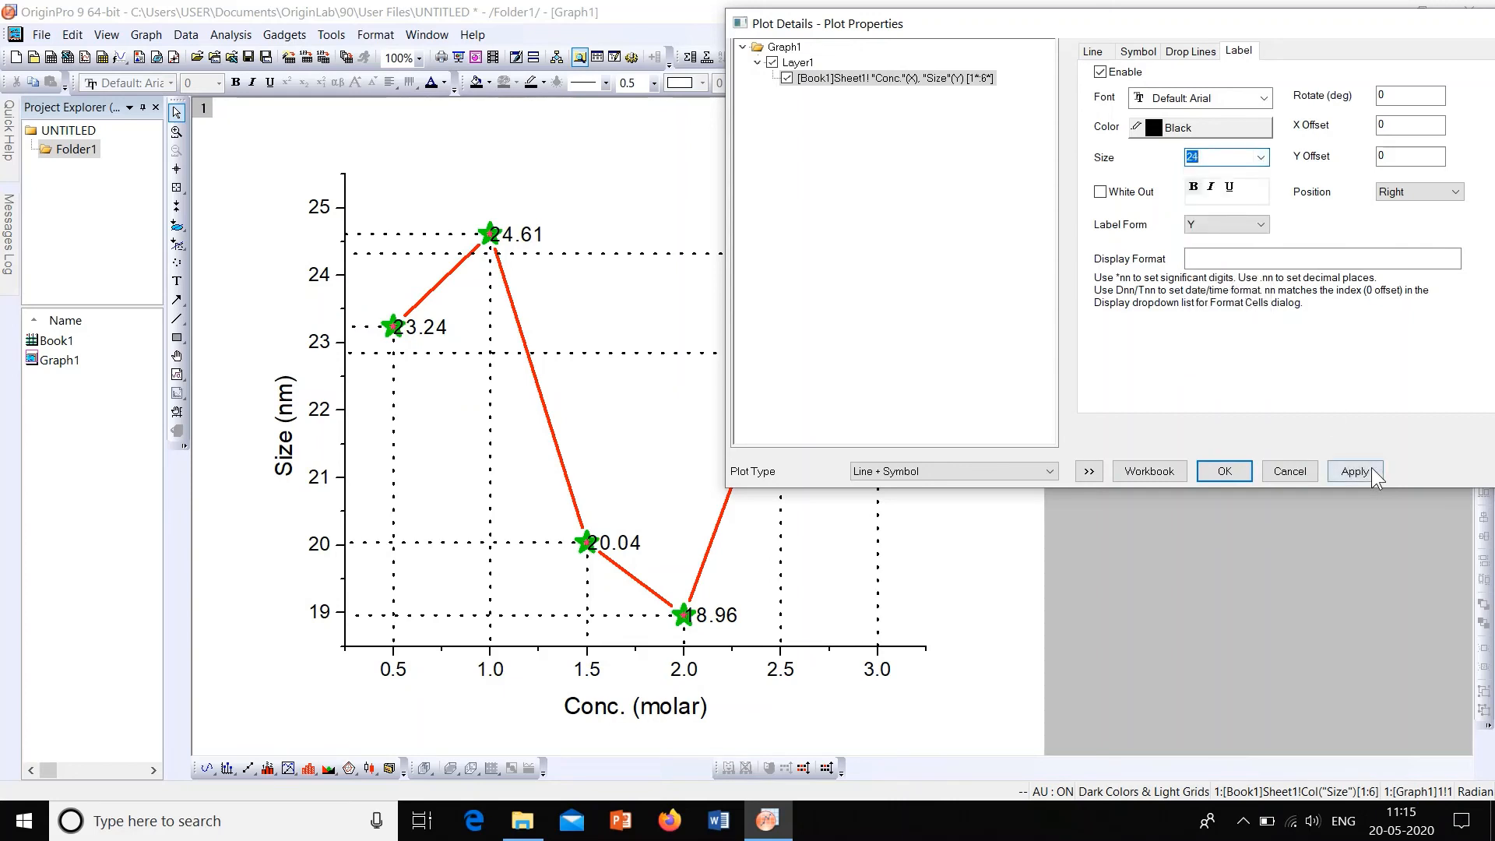
click(1354, 471)
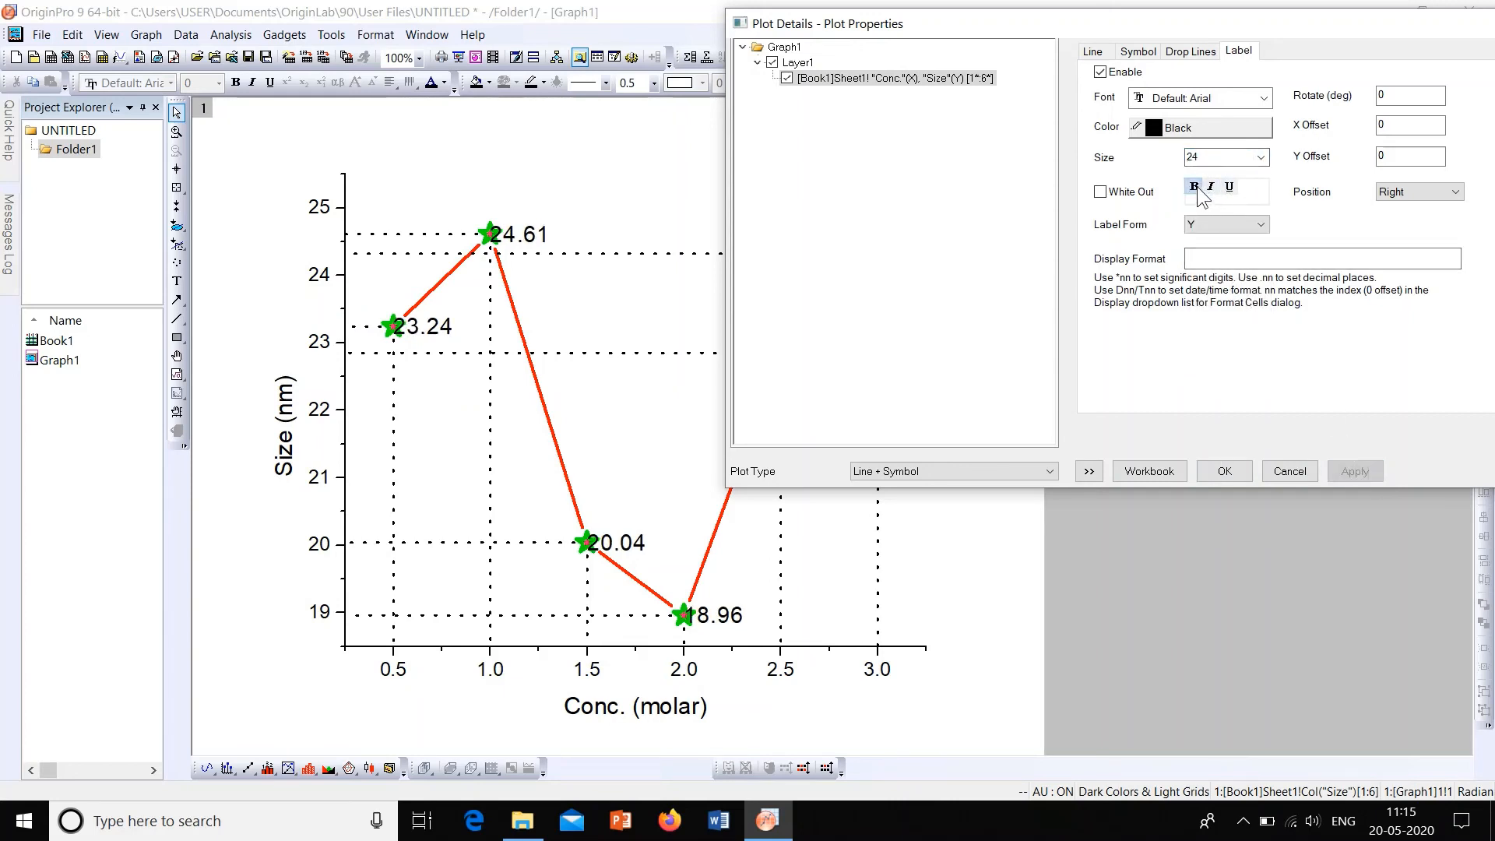
click(1197, 189)
click(1354, 471)
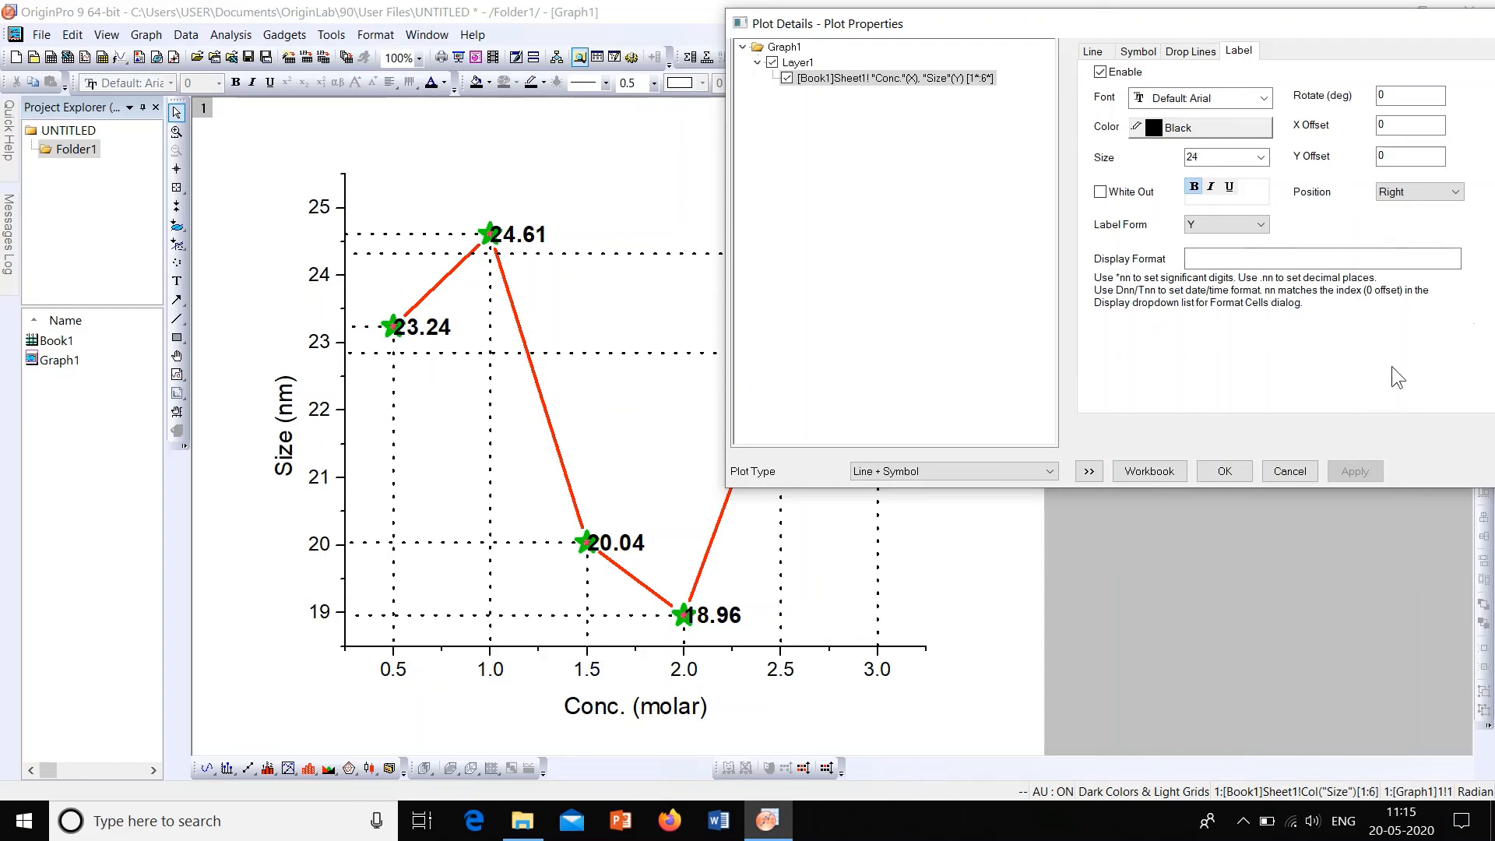
click(1236, 475)
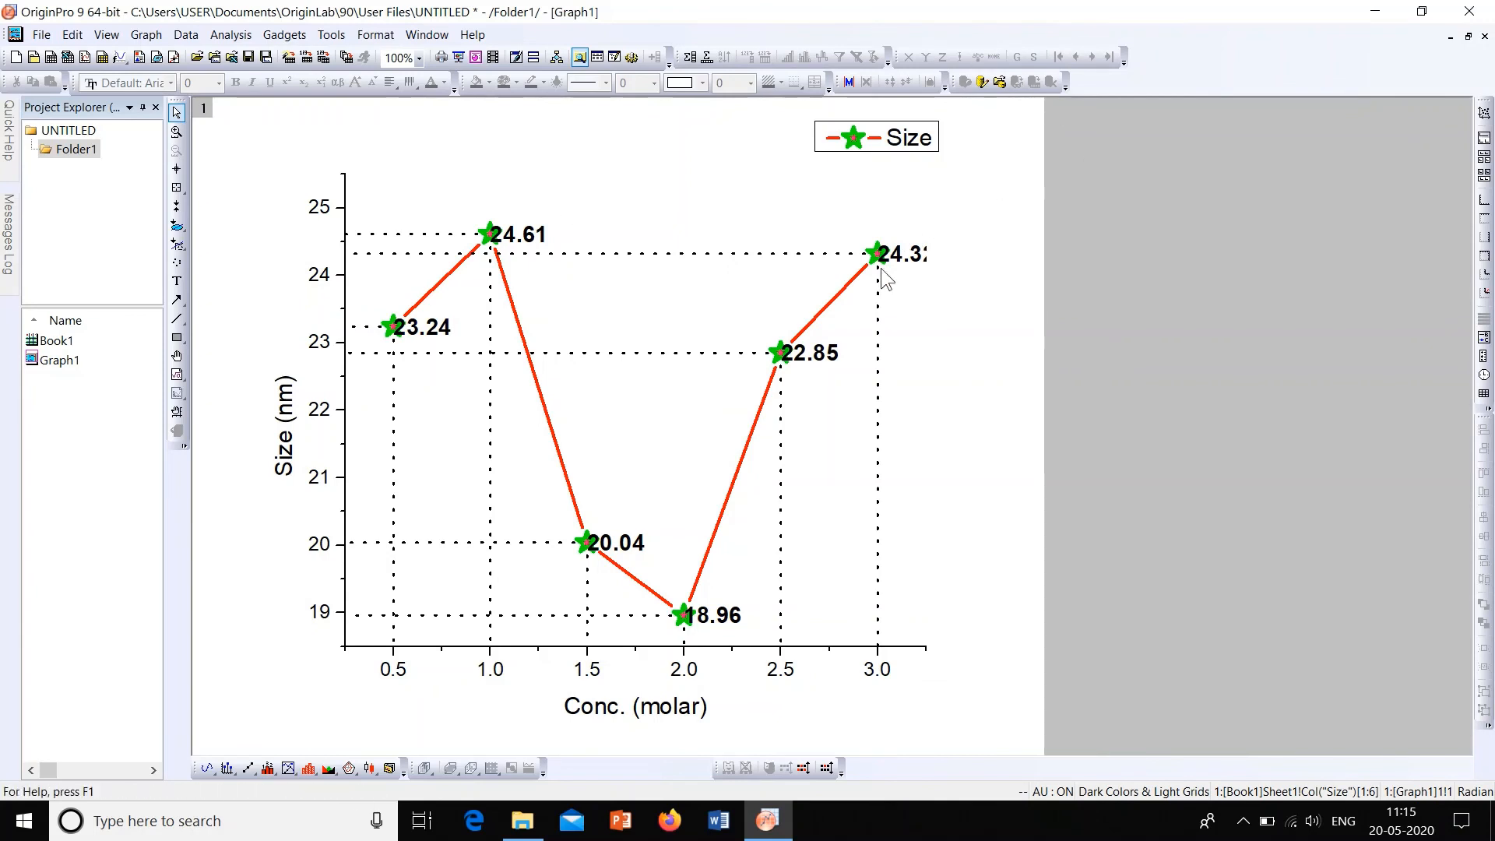
Step: Move all the data point labels together so they sit just above their star symbols
click(823, 353)
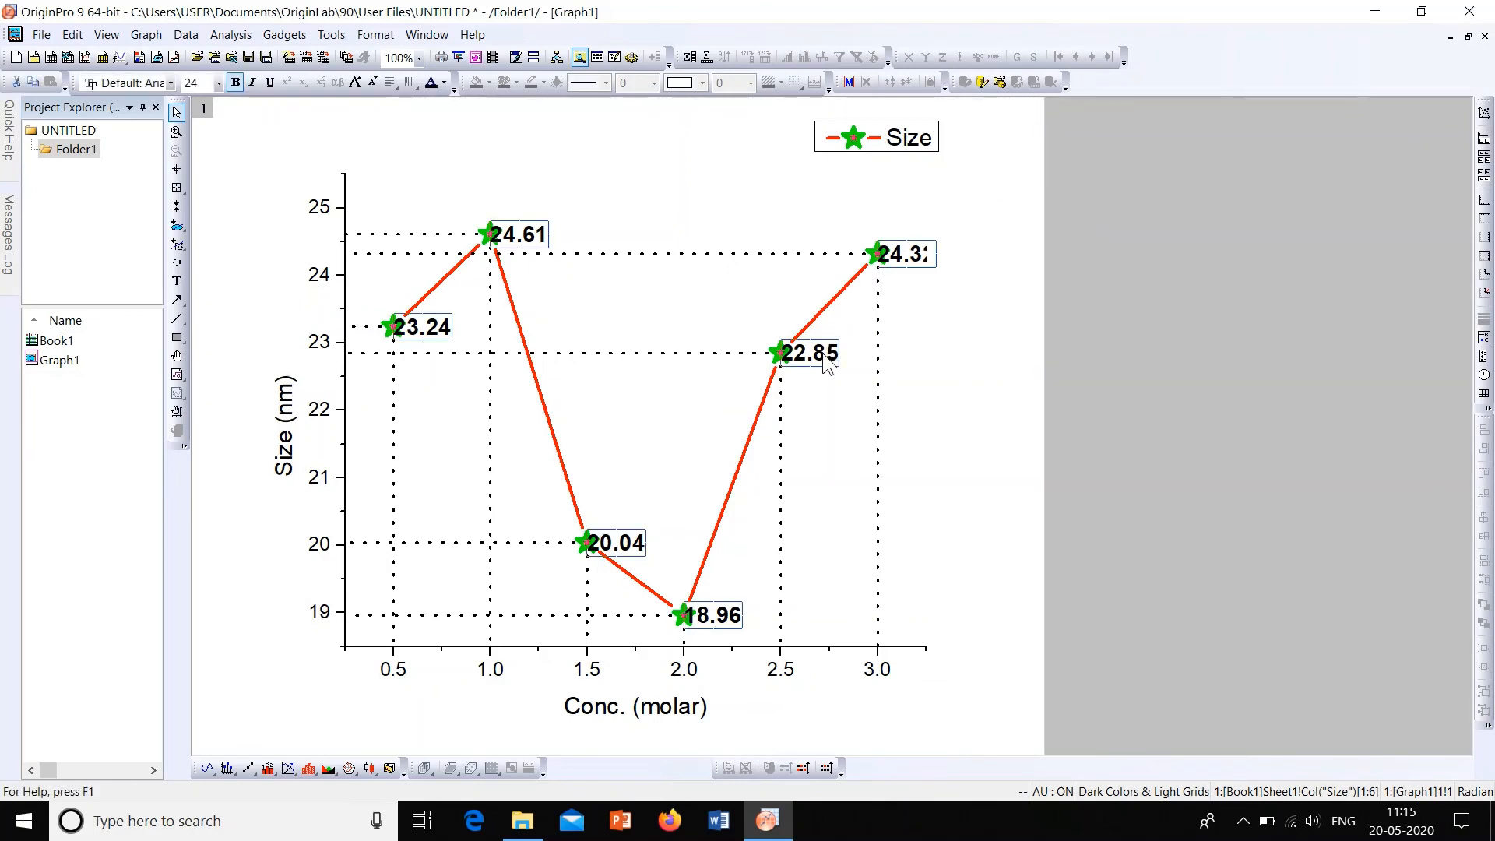
drag(822, 353, 808, 327)
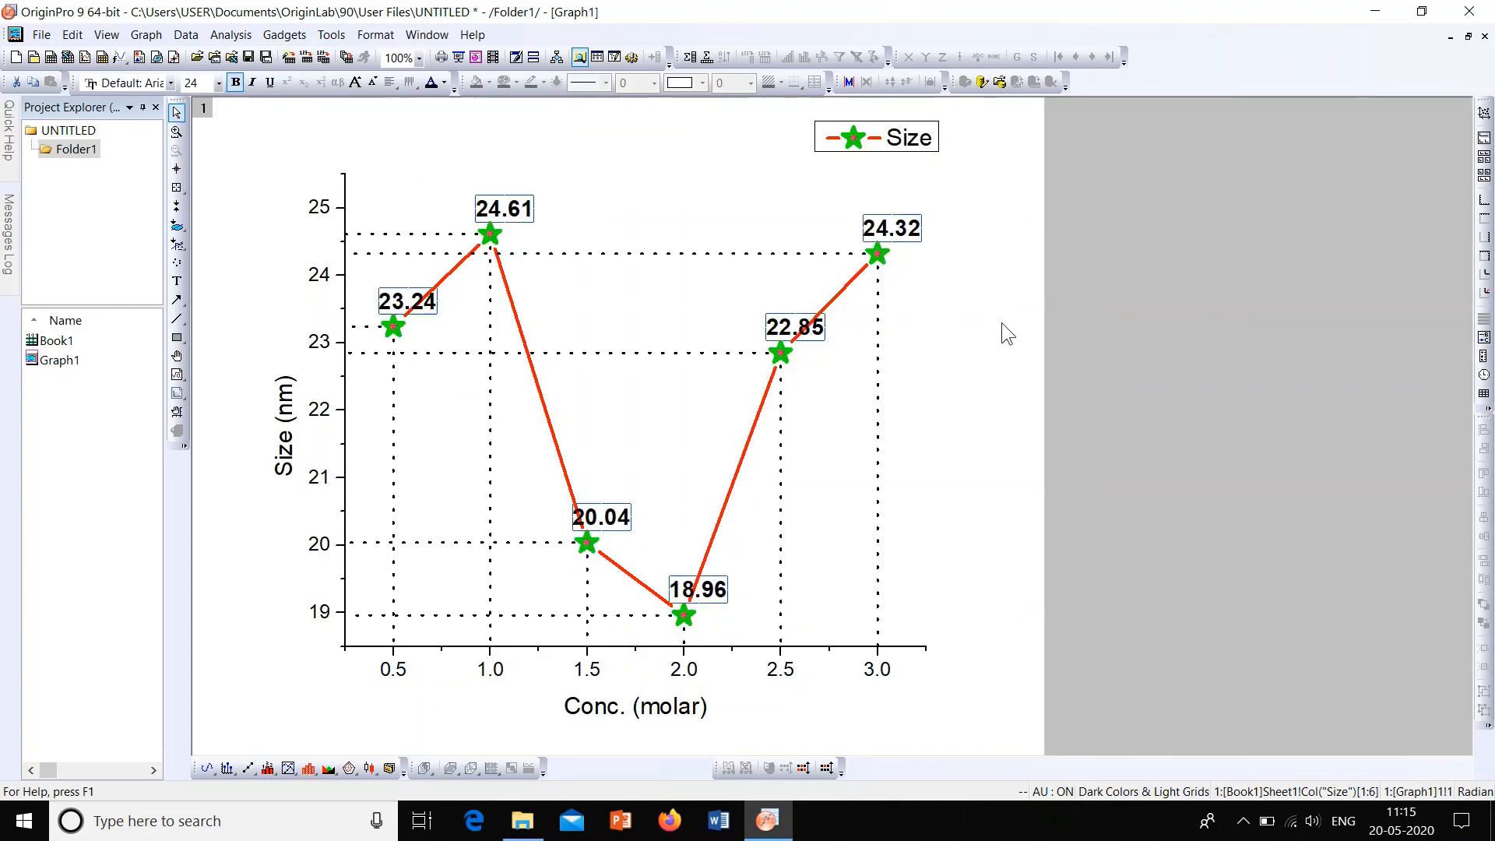
click(1001, 322)
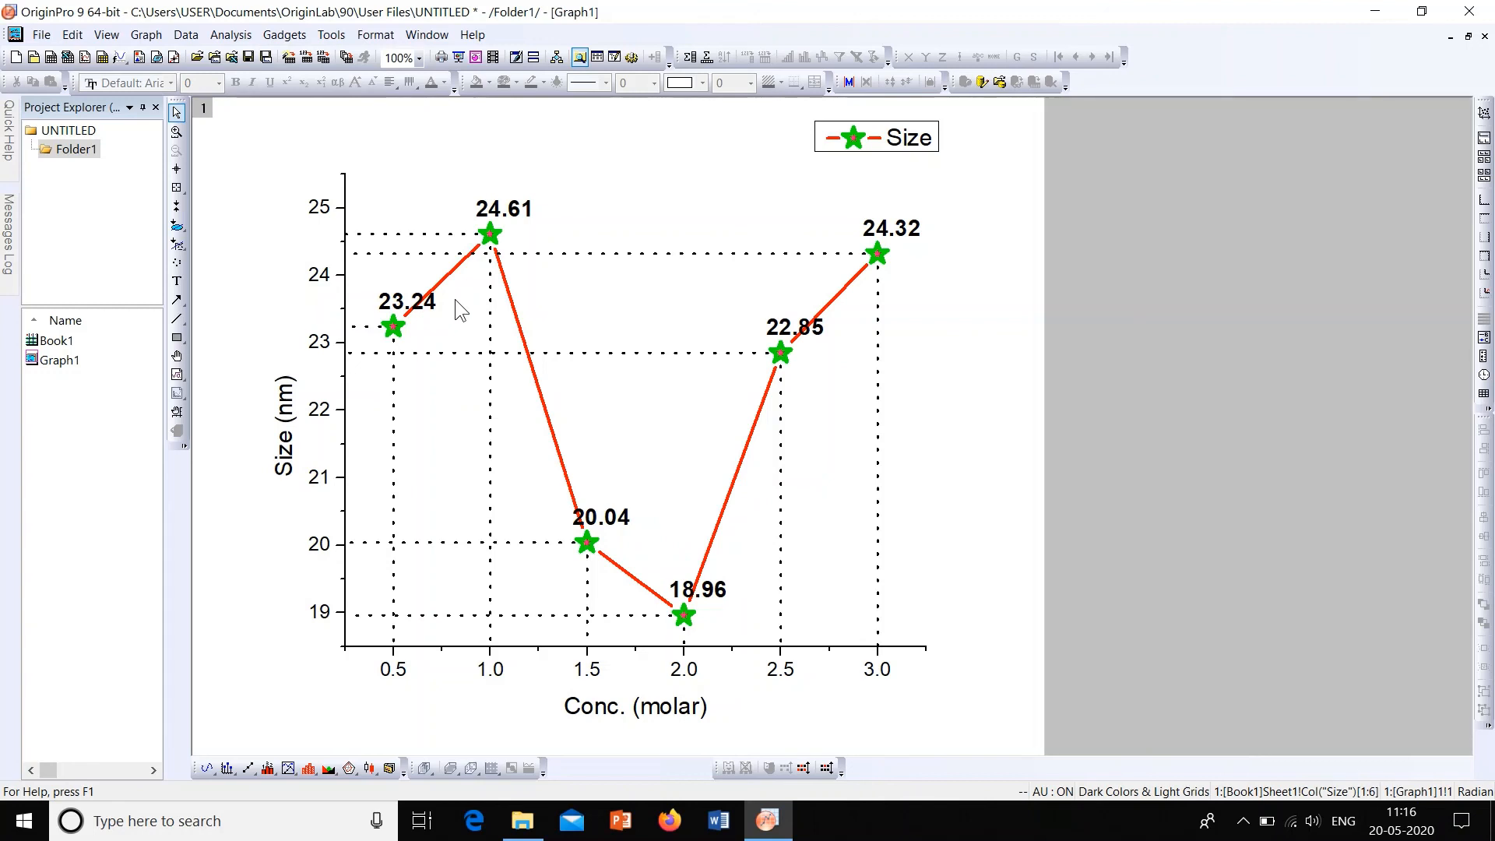
Step: Show the graph's top axis with its minor and major ticks set to None, and apply the change
double_click(342, 274)
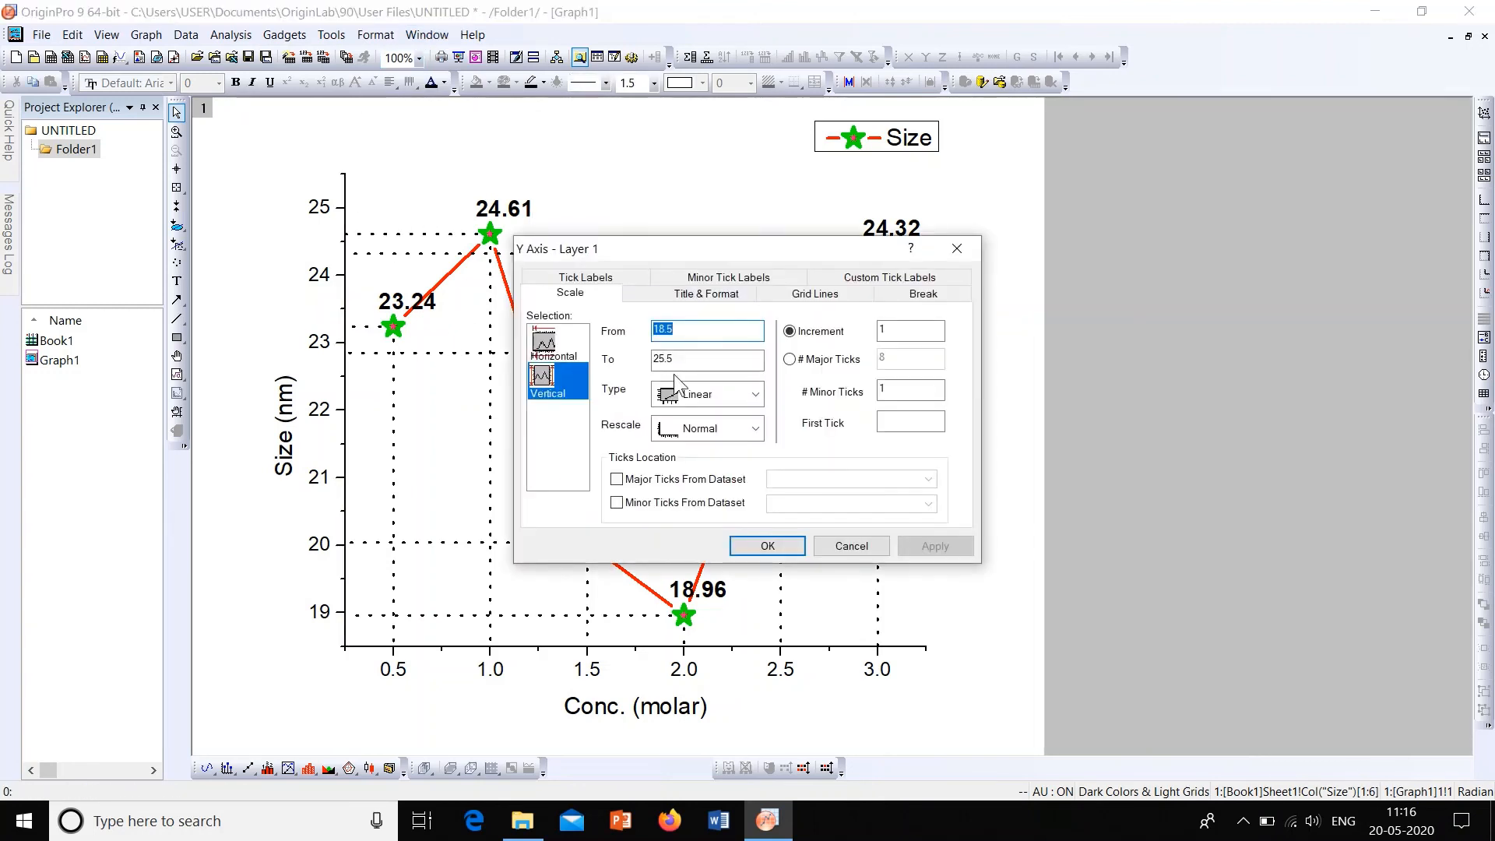
click(706, 294)
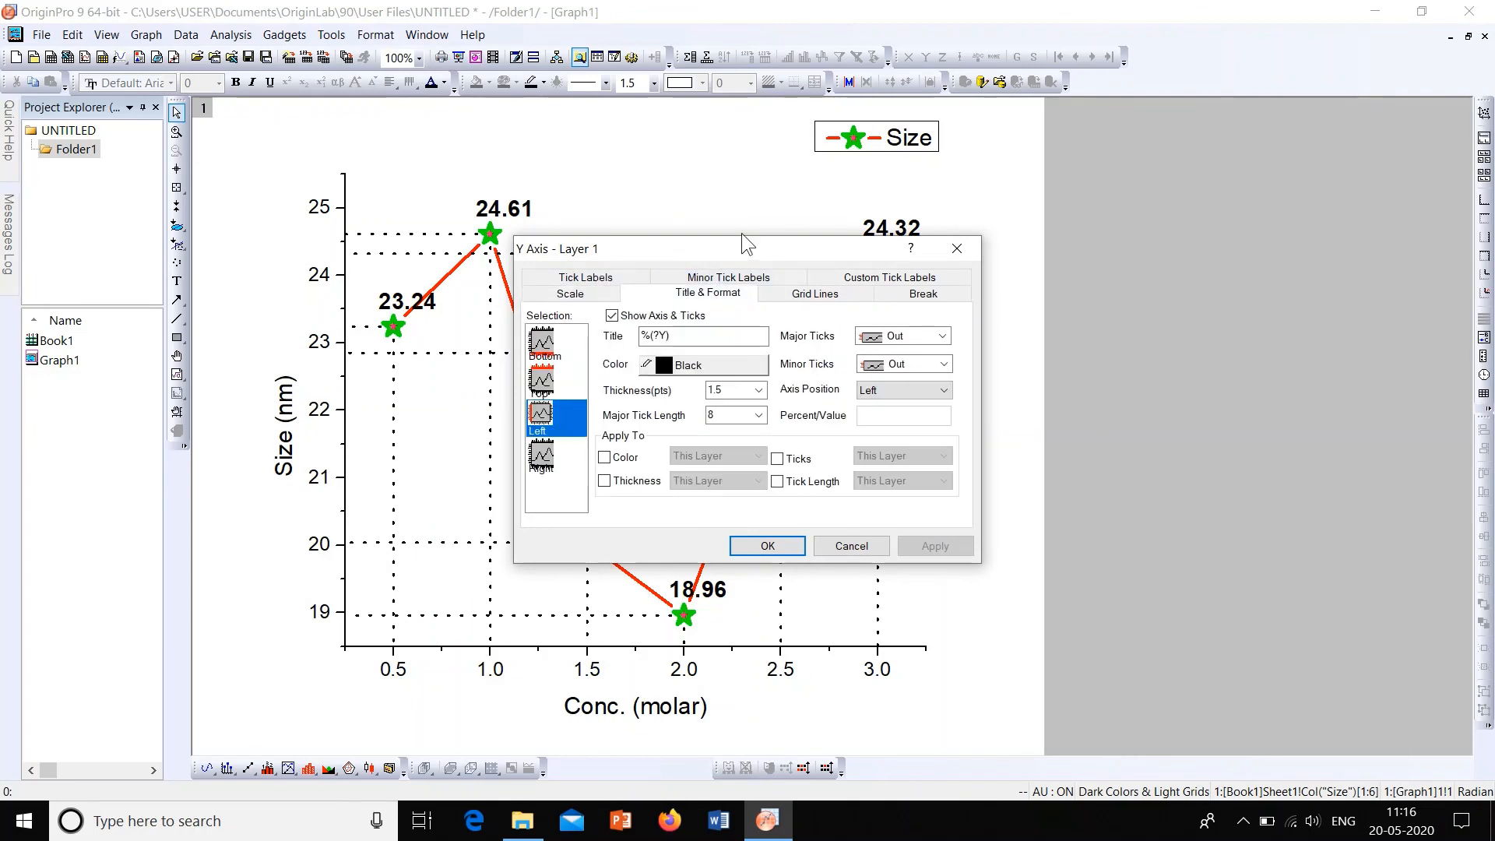
drag(750, 238, 1148, 220)
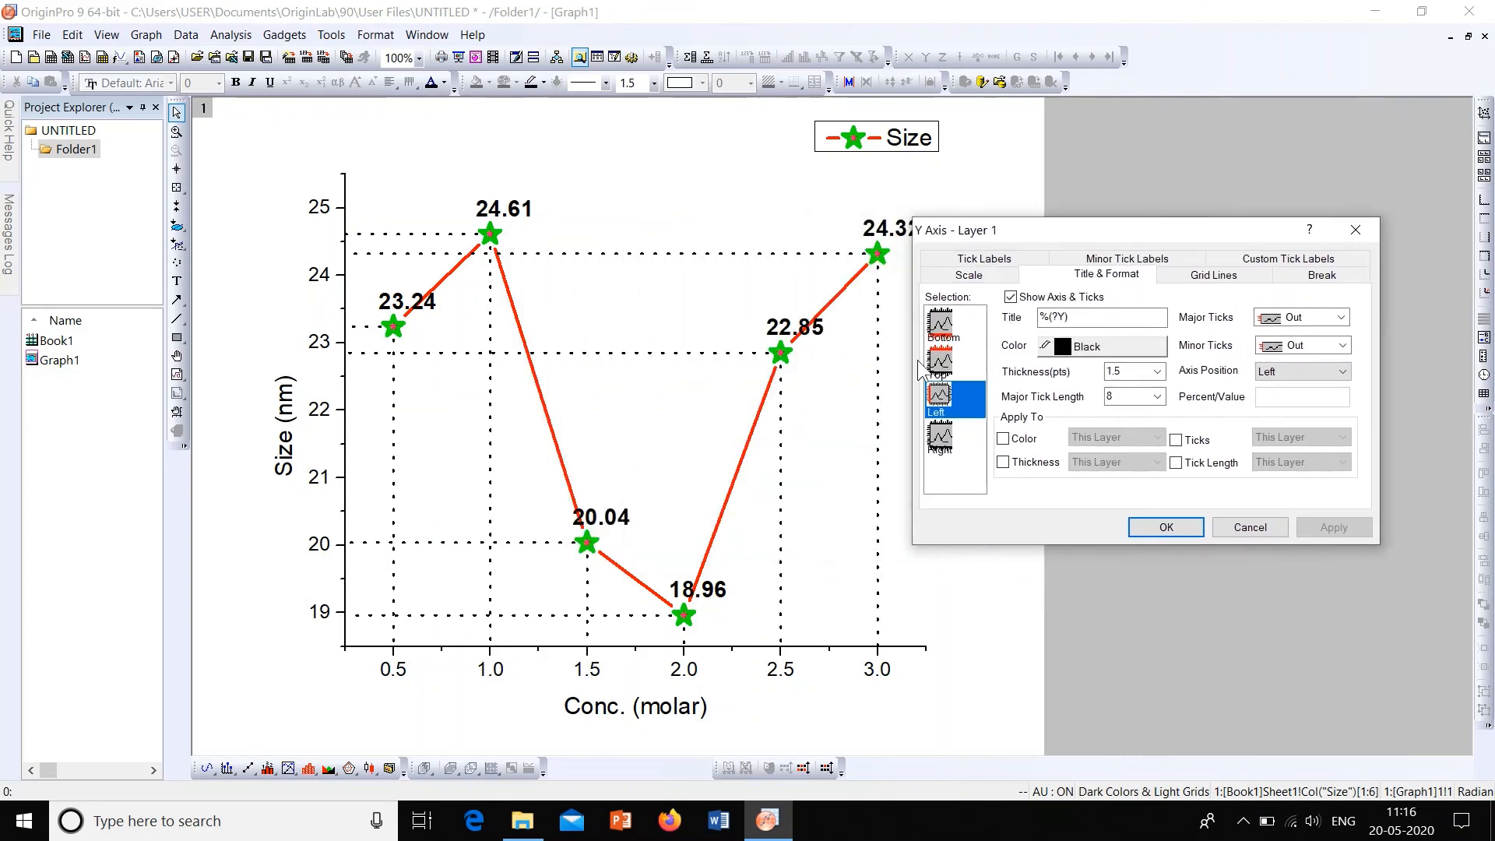
click(939, 362)
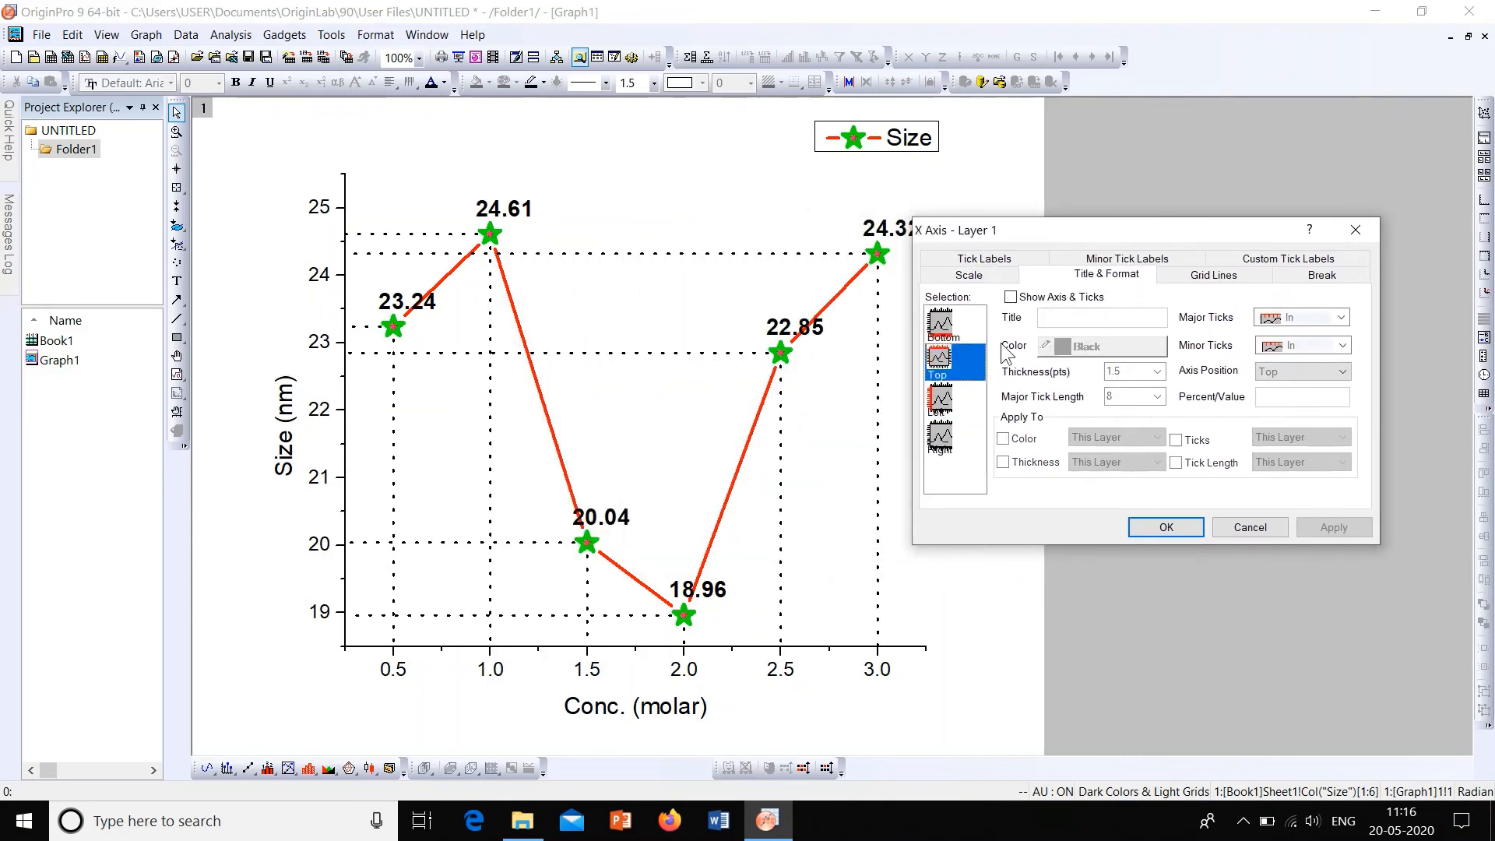
click(1345, 343)
click(1338, 356)
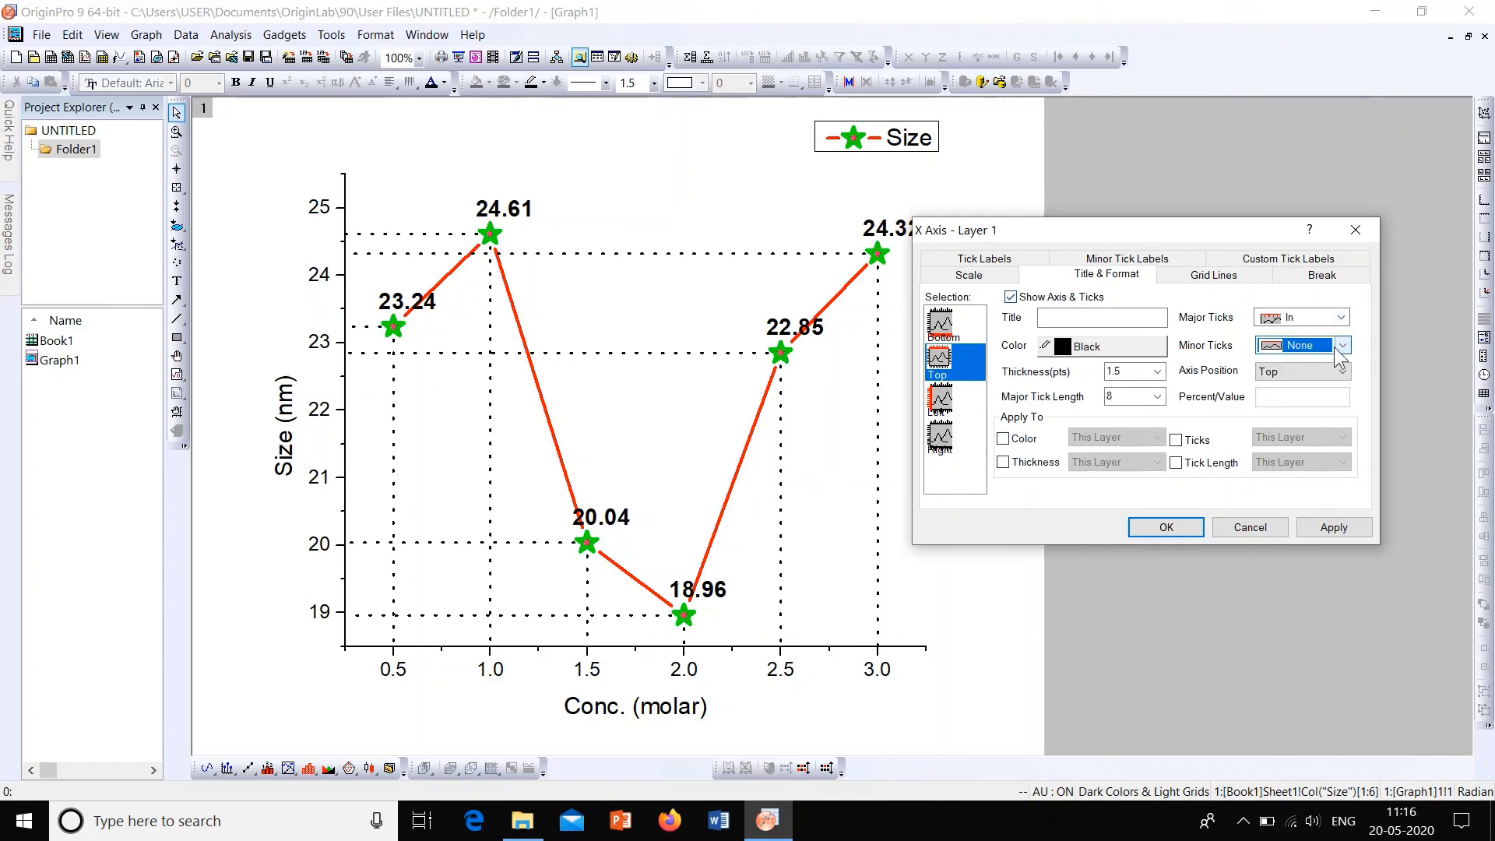
click(1342, 315)
click(1320, 378)
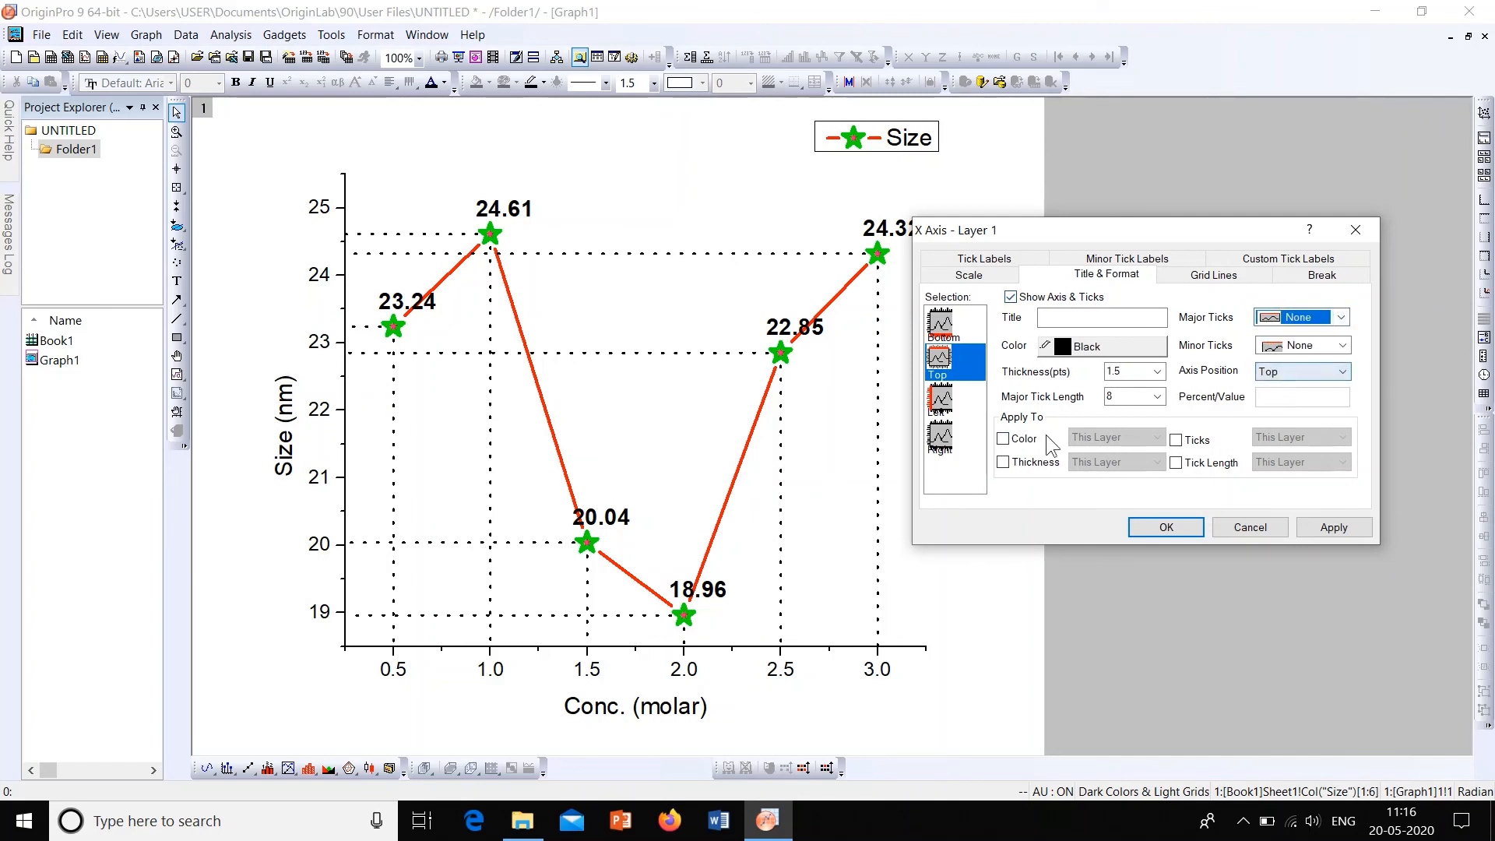
click(1329, 528)
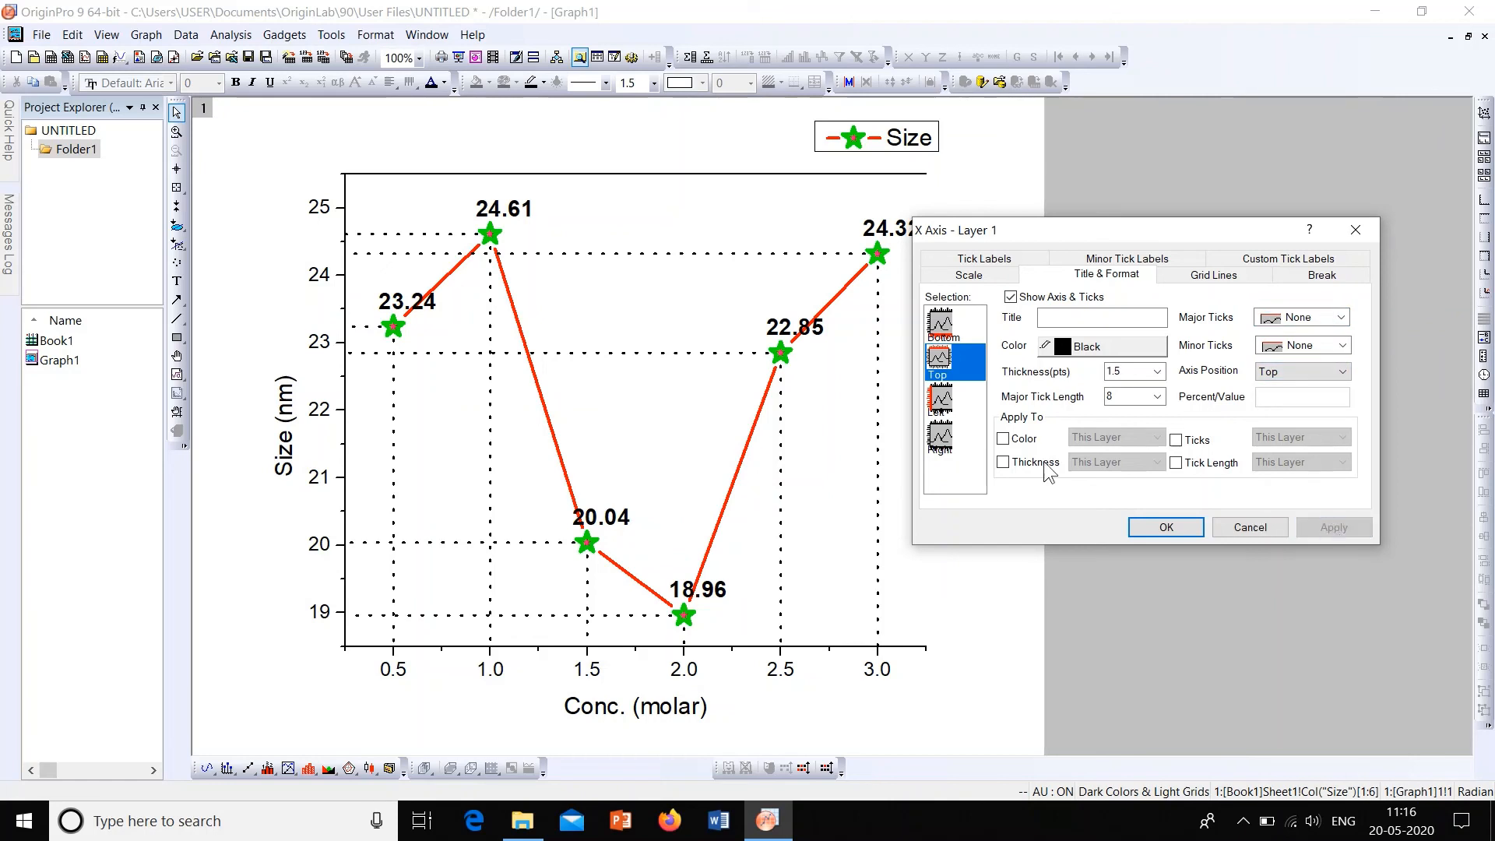
Step: Show the graph's right axis with its major and minor ticks set to None, and apply the change
click(951, 437)
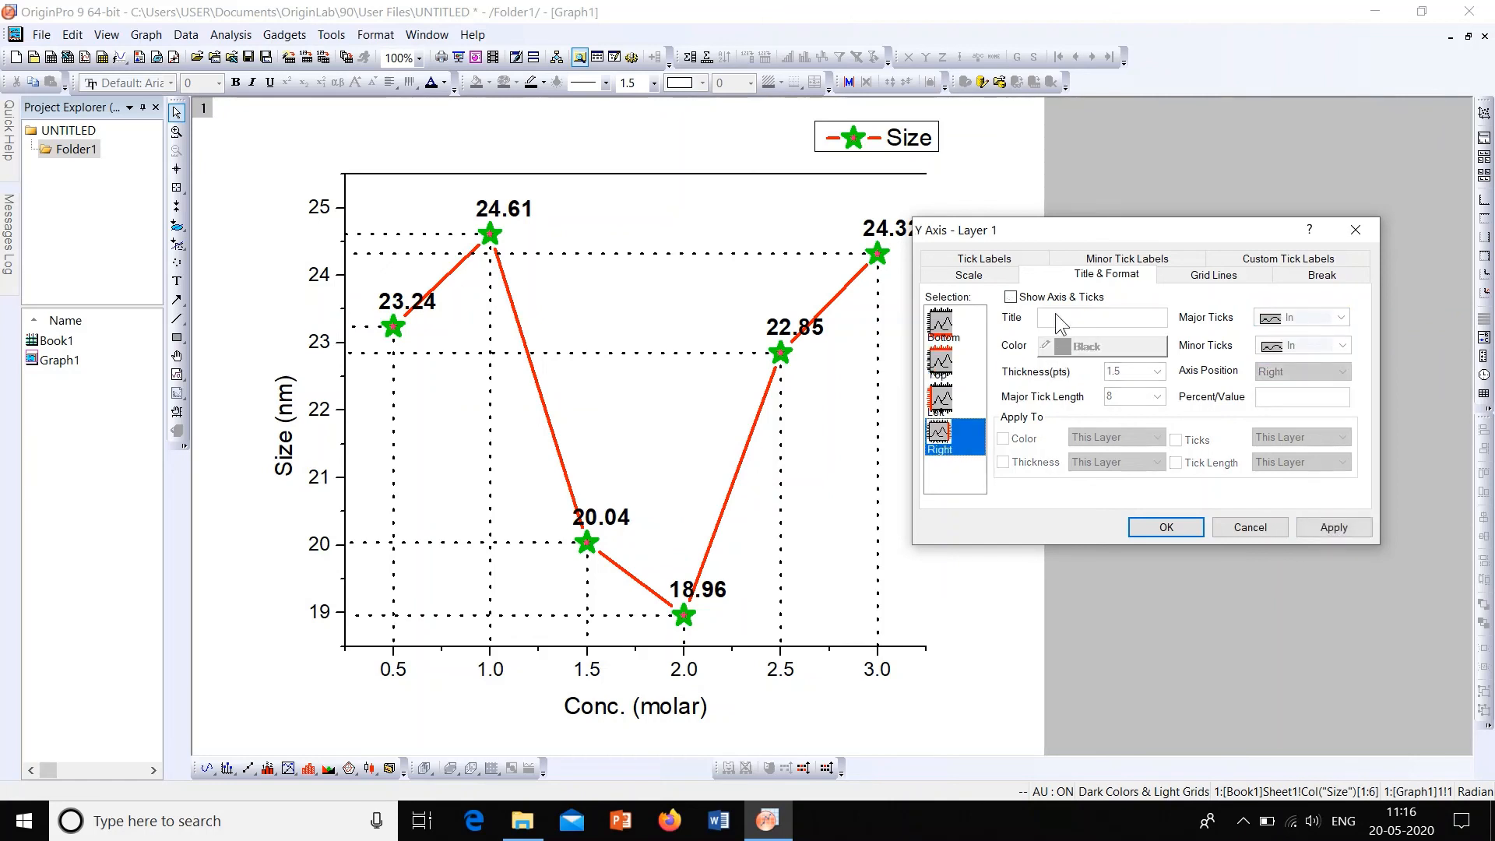
click(1339, 317)
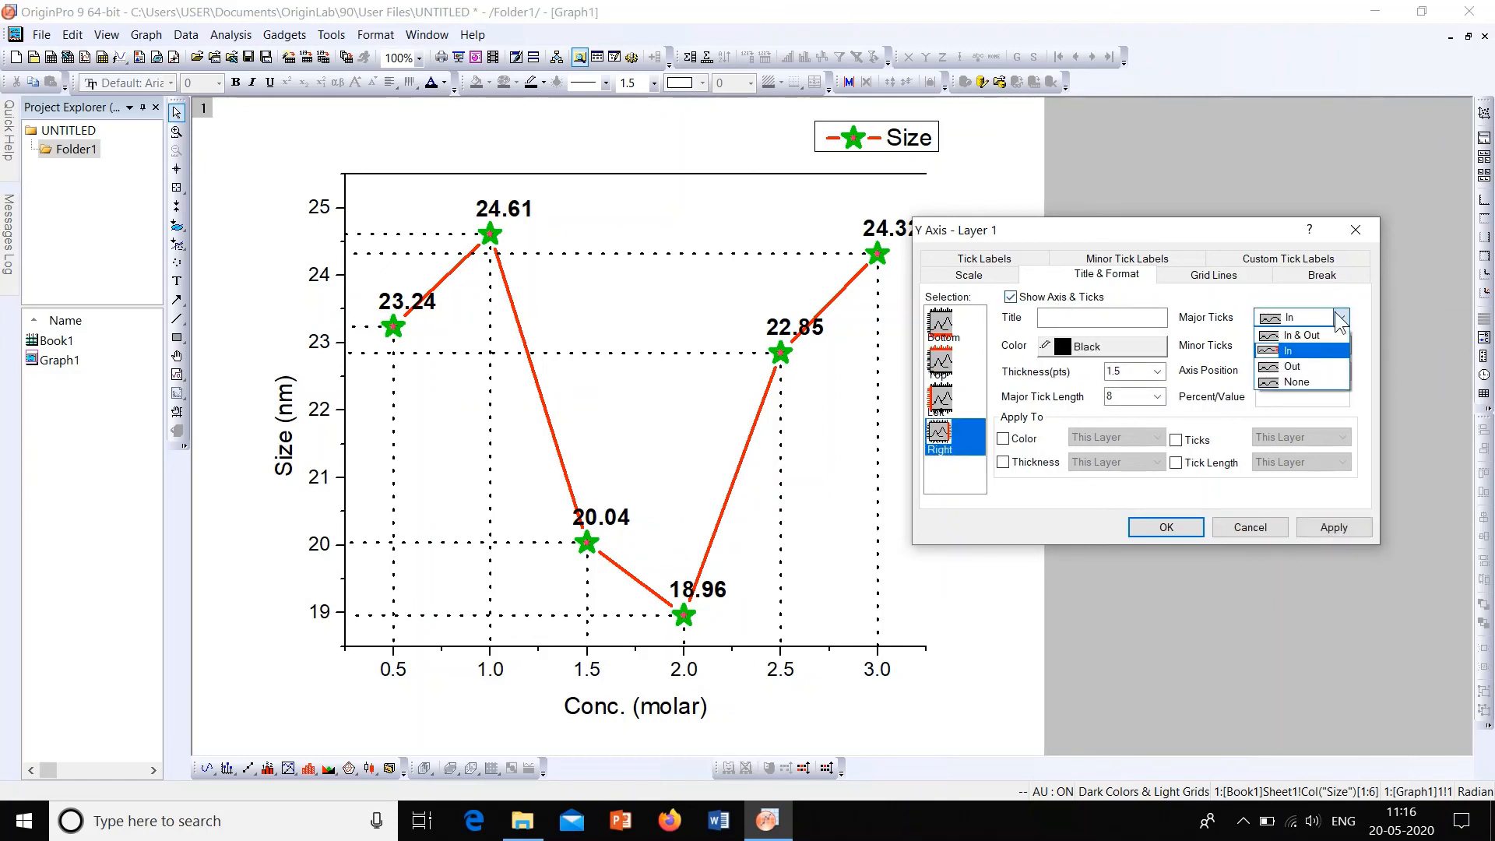
click(1318, 377)
click(1346, 348)
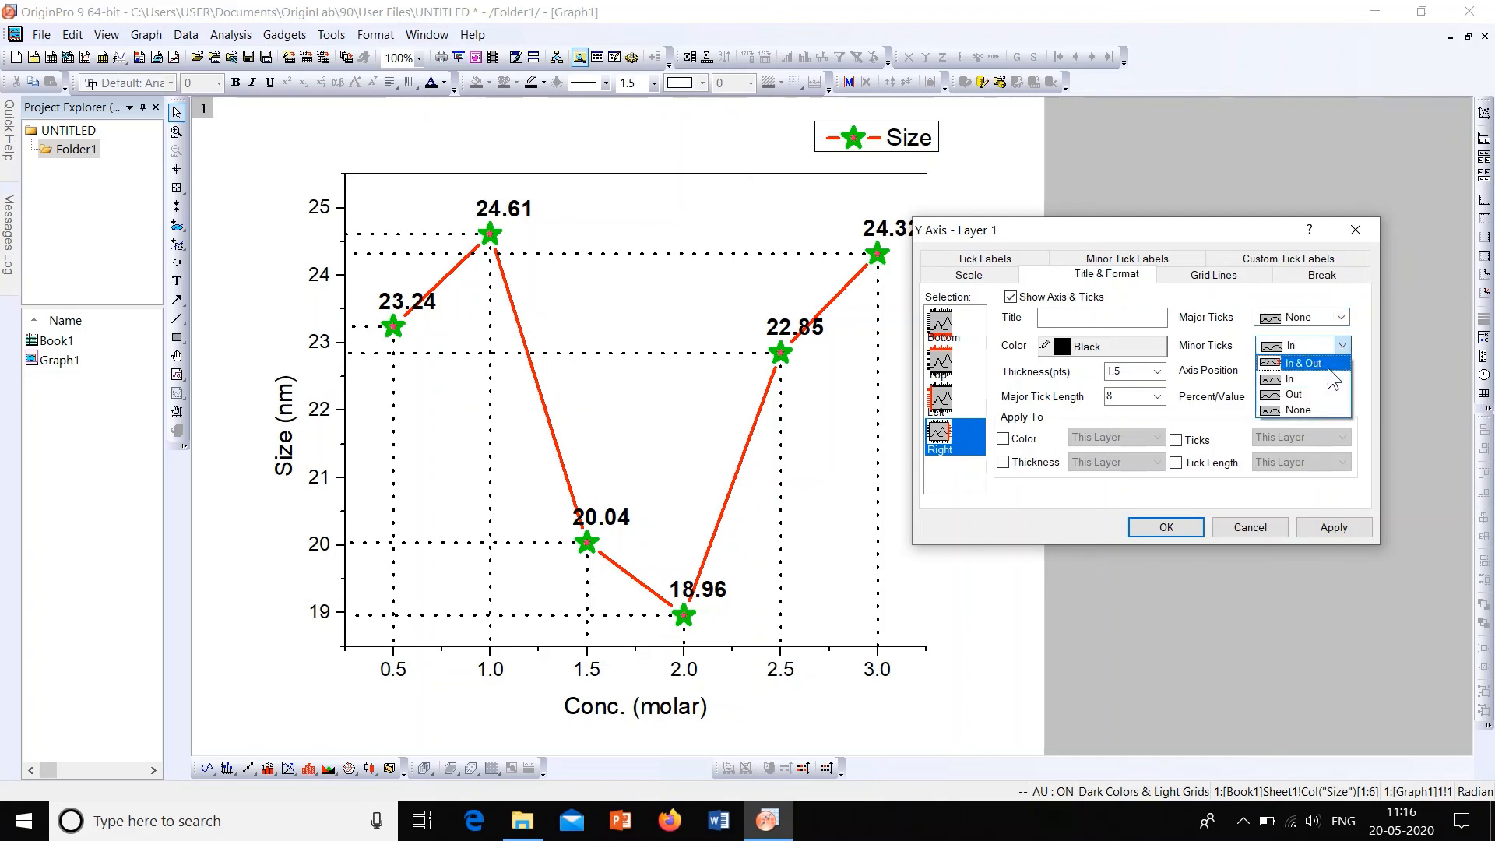
click(1319, 400)
click(1333, 526)
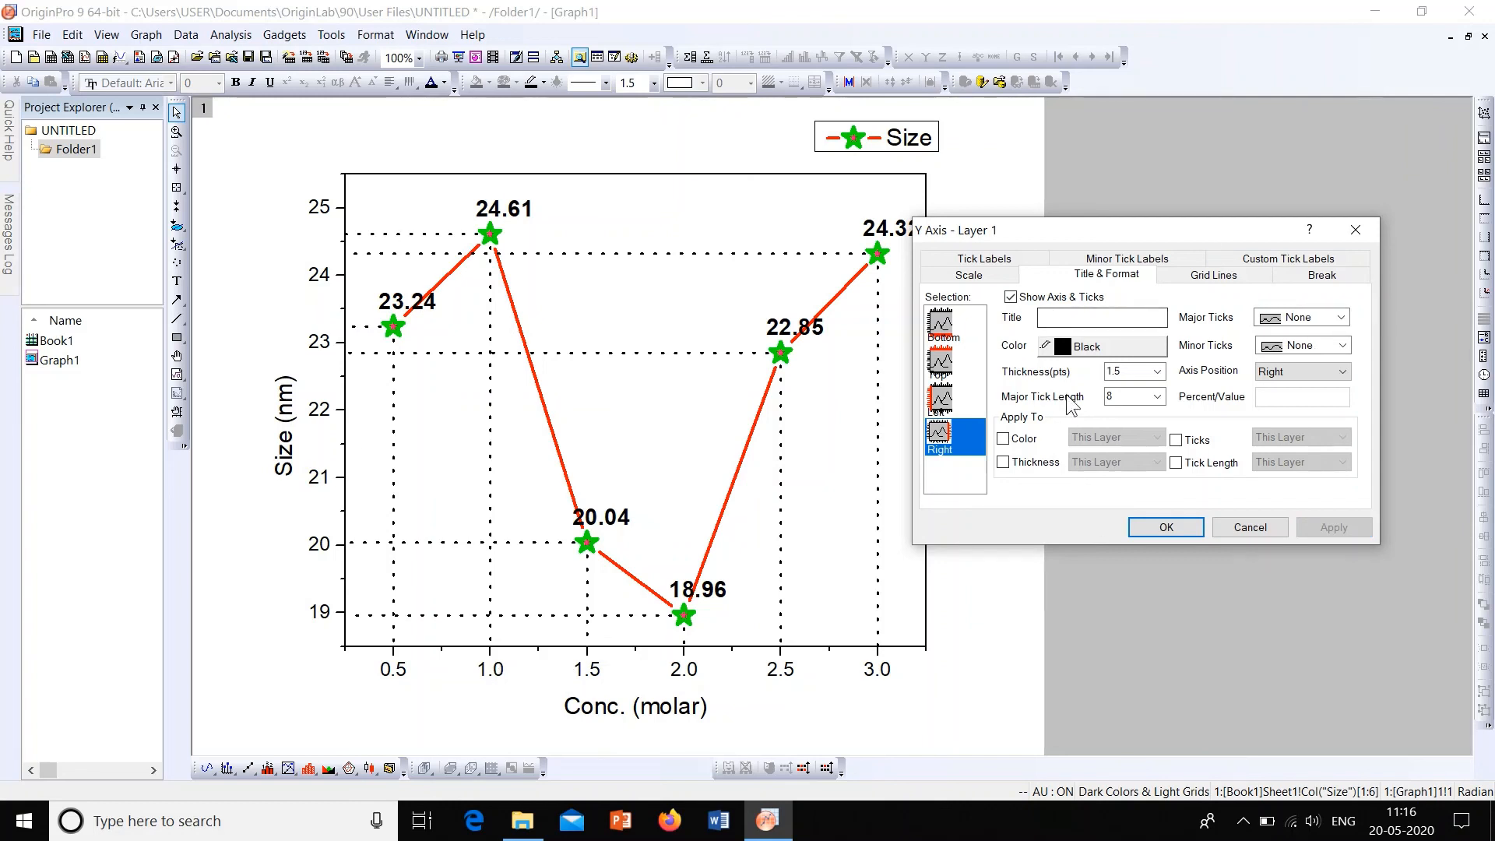
Step: Set the thickness of the graph's right and top axes to 3 pts and apply the change
click(1157, 372)
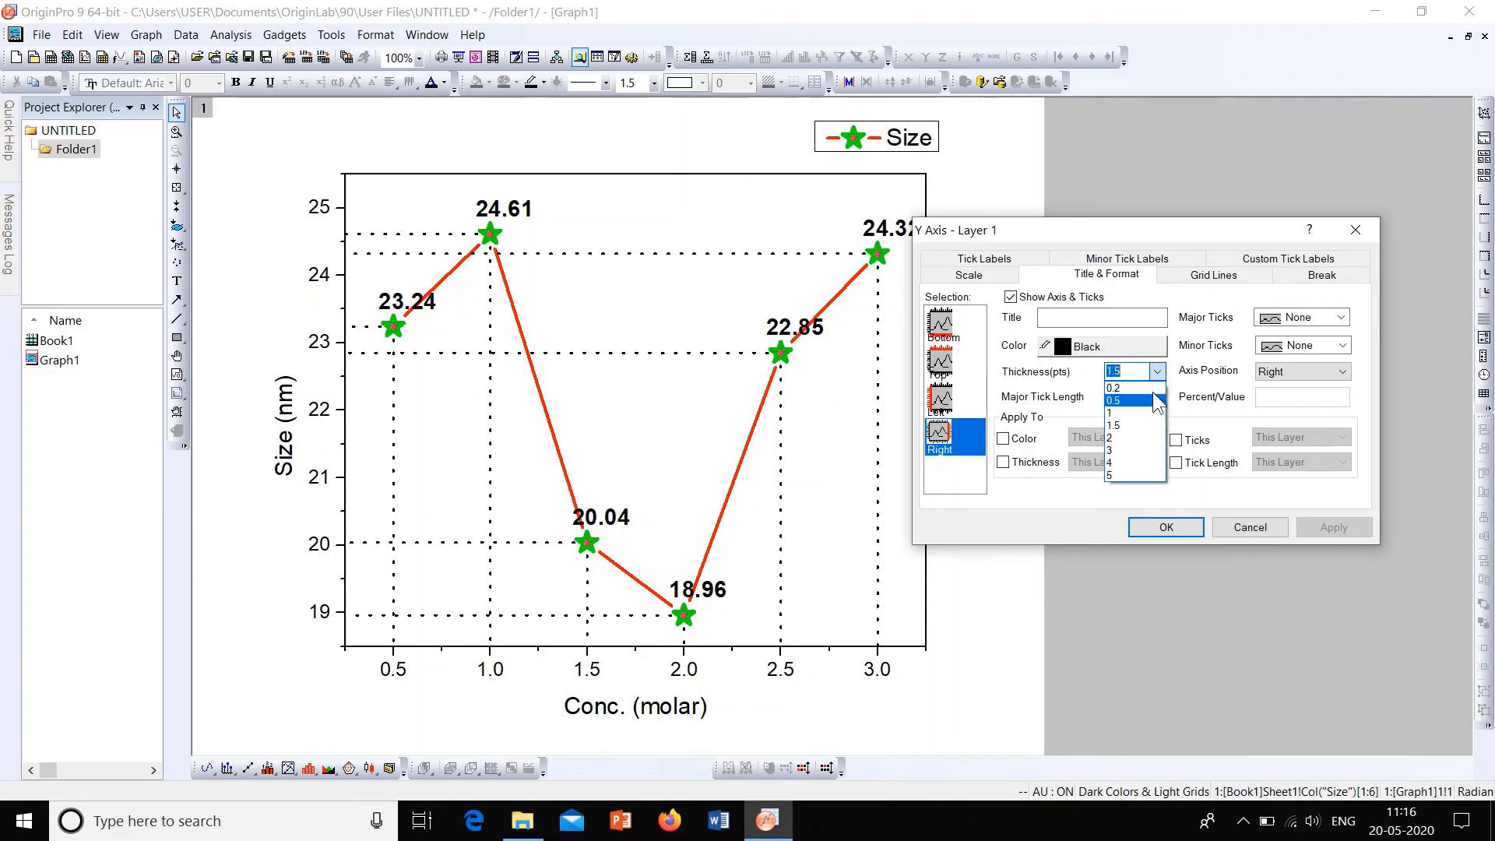
click(1150, 451)
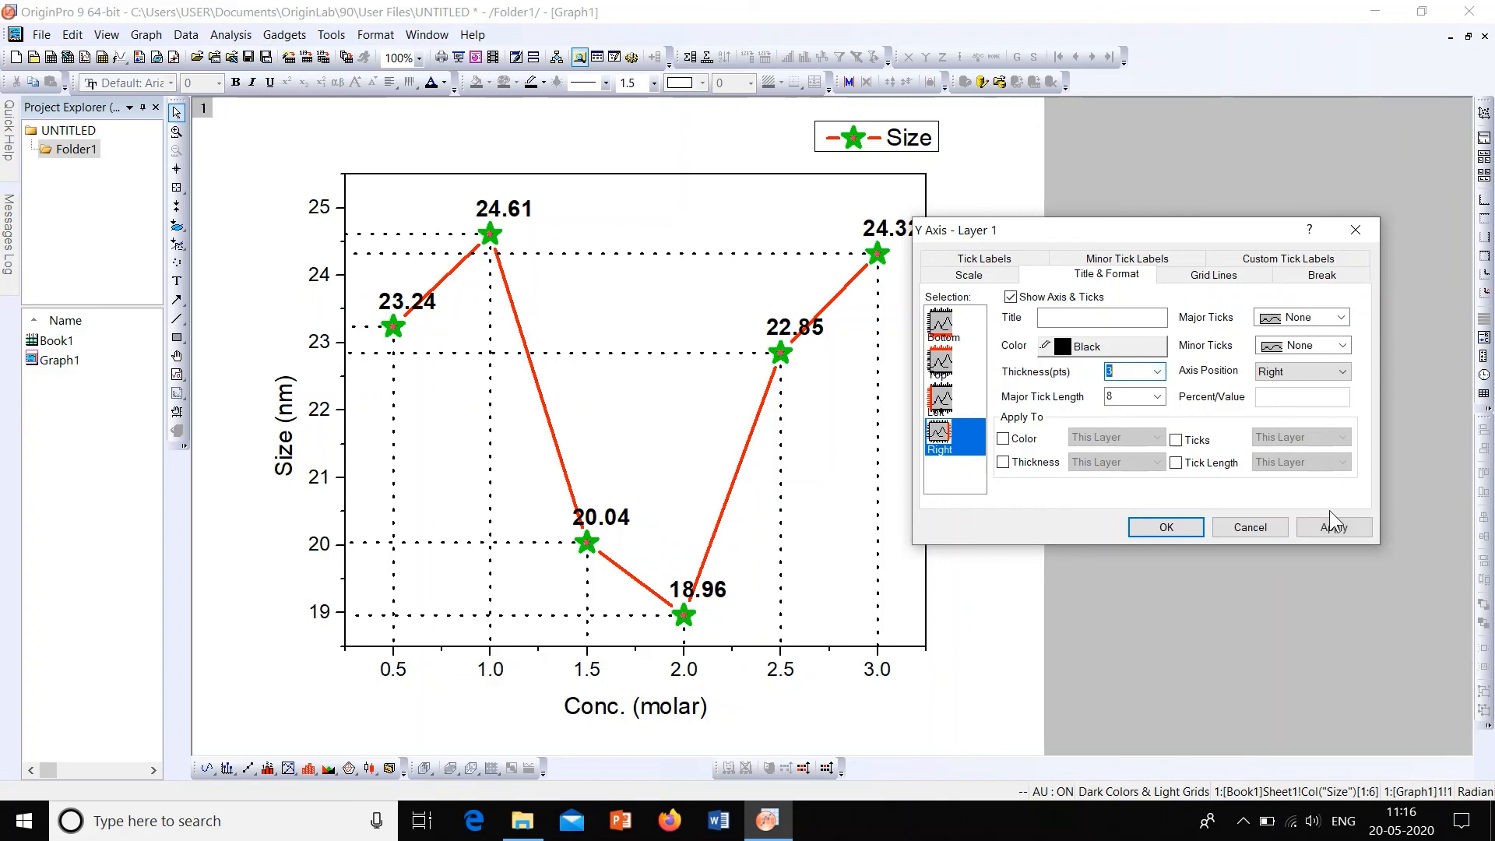
click(956, 363)
click(1157, 371)
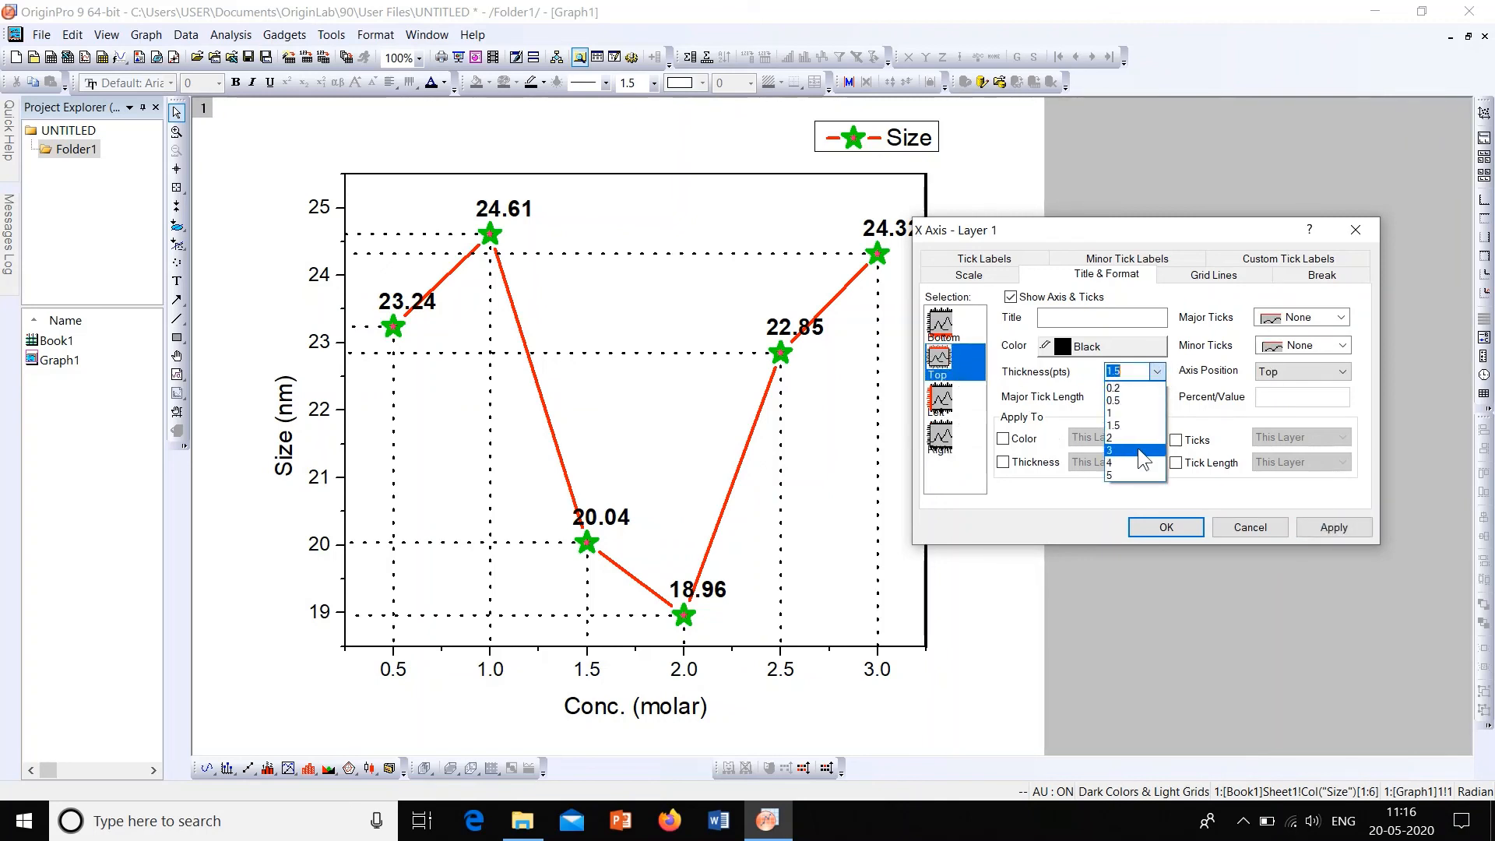
click(1137, 450)
click(1362, 527)
Step: Set the left axis thickness to 3 pts and apply it, checking the right axis settings as well
click(940, 399)
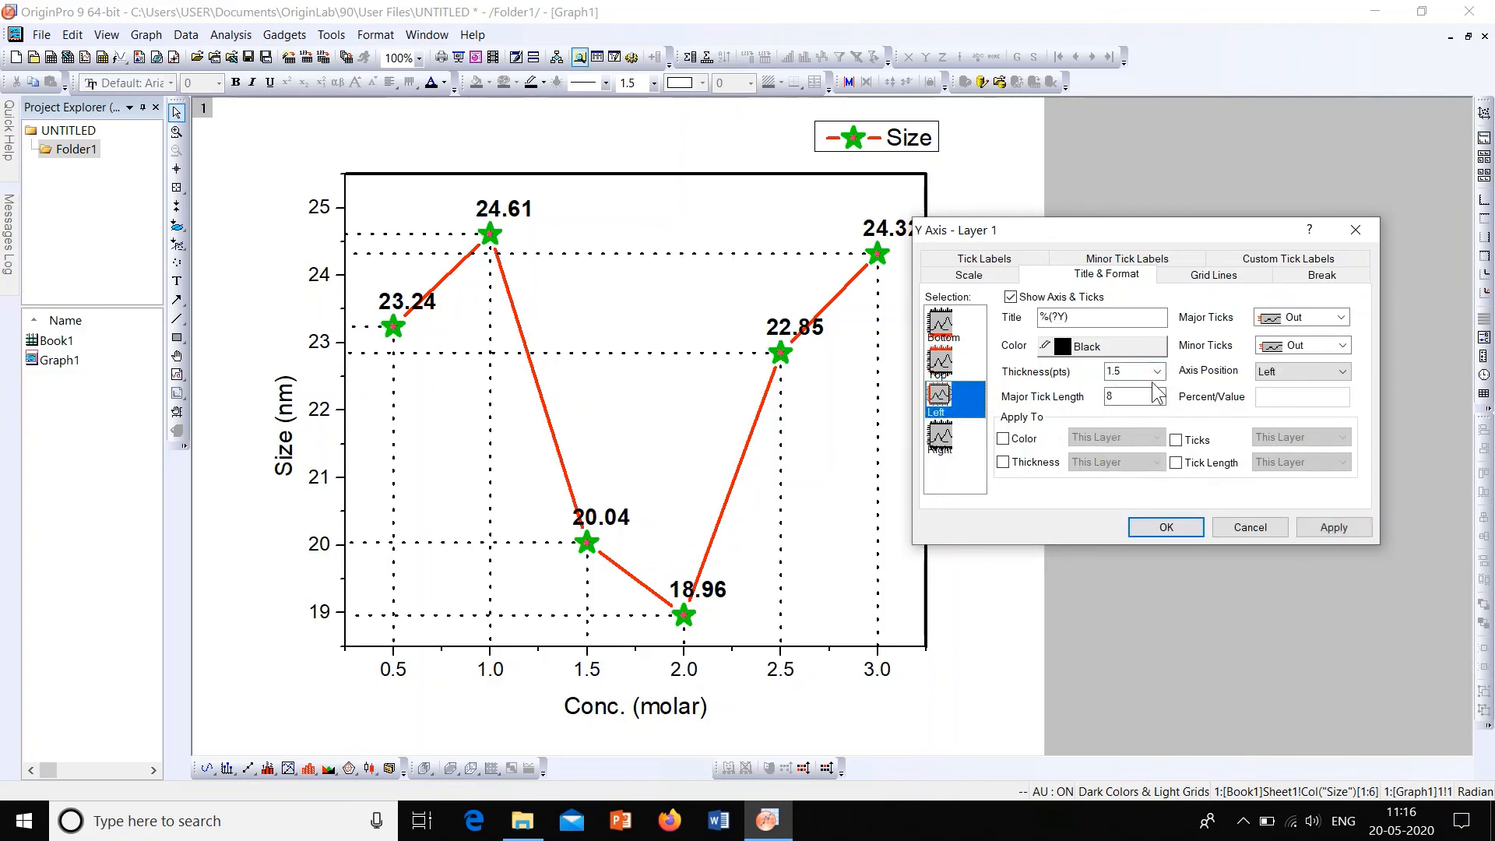
click(1157, 371)
click(1150, 452)
click(1333, 527)
click(961, 440)
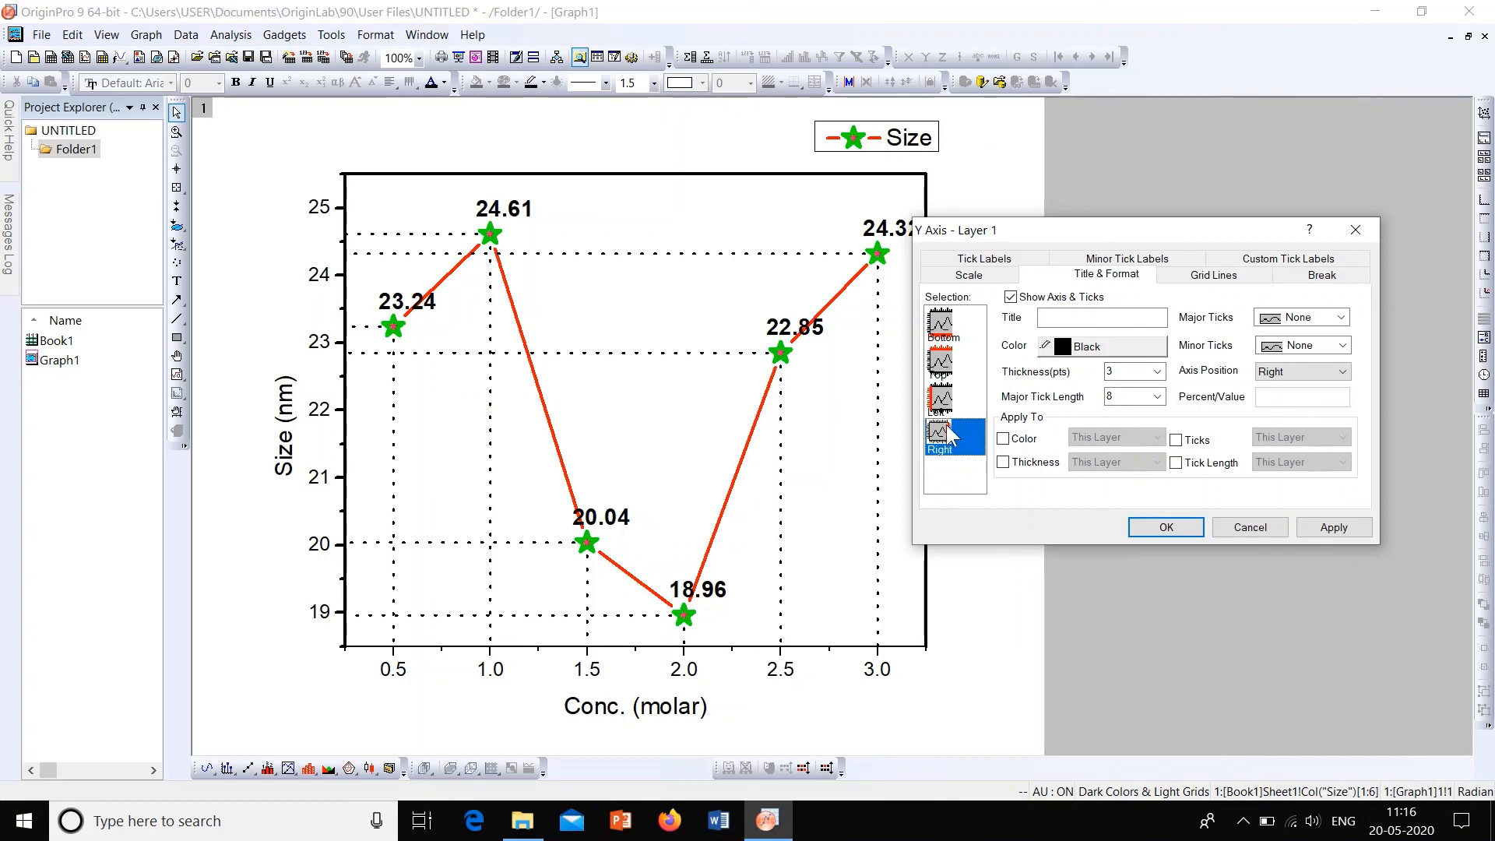
Step: Set the bottom axis thickness to 3 pts, apply the change and close the axis settings
click(952, 343)
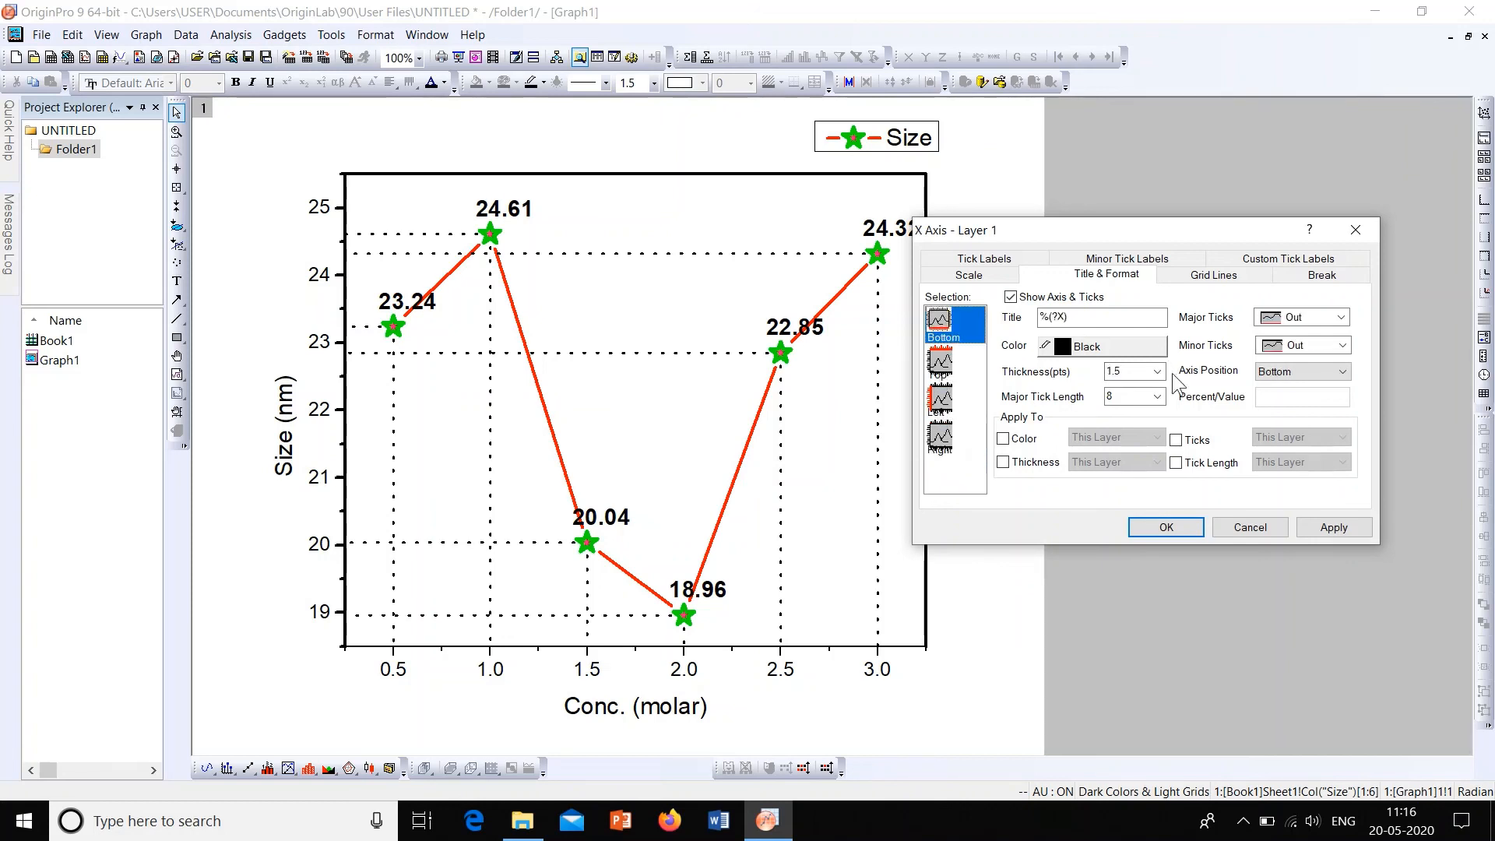
click(1158, 372)
click(1146, 450)
click(1310, 528)
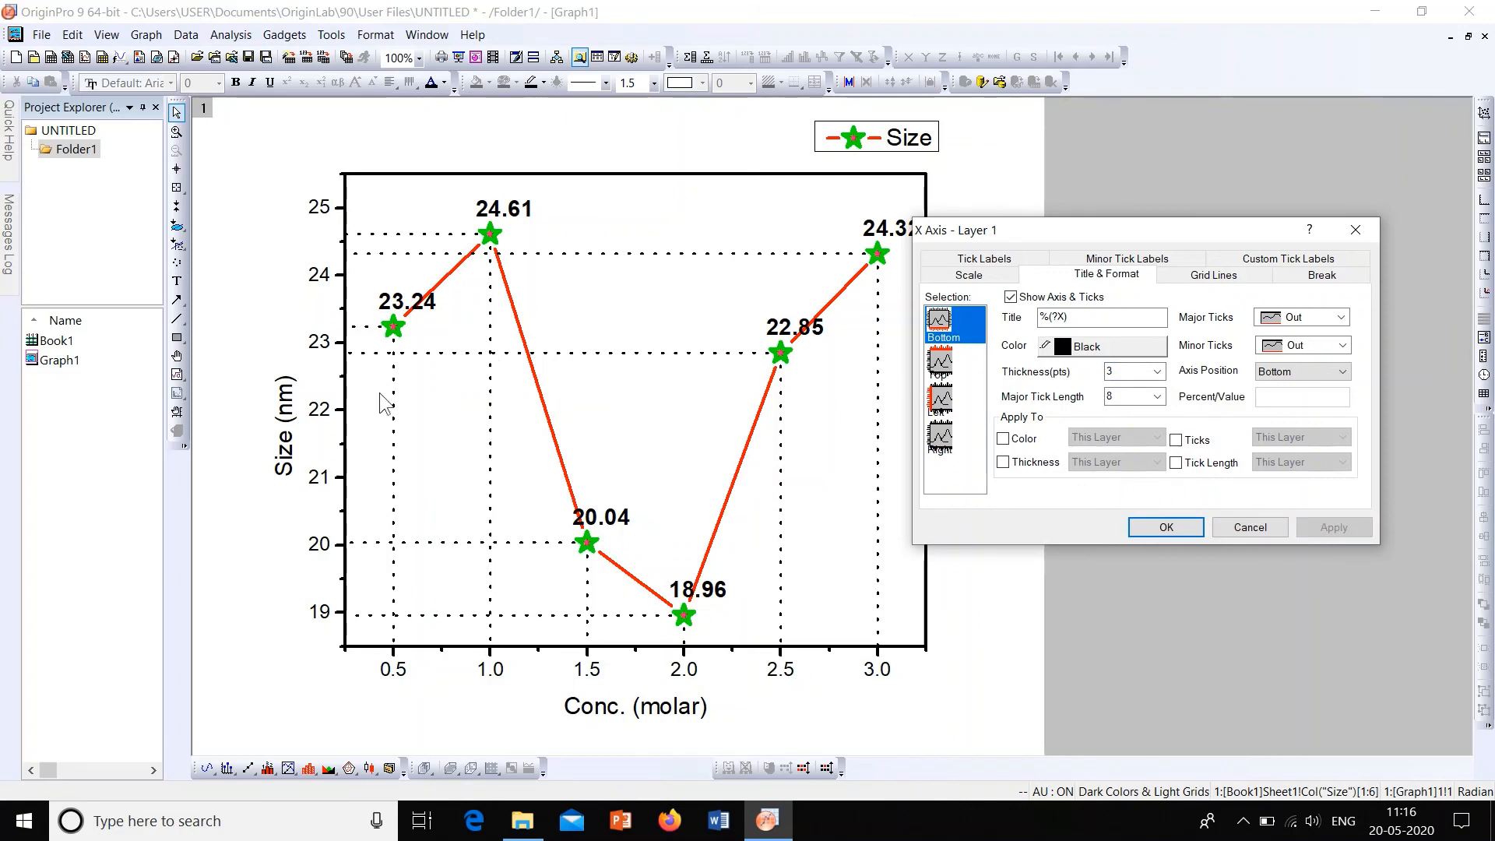
click(1166, 528)
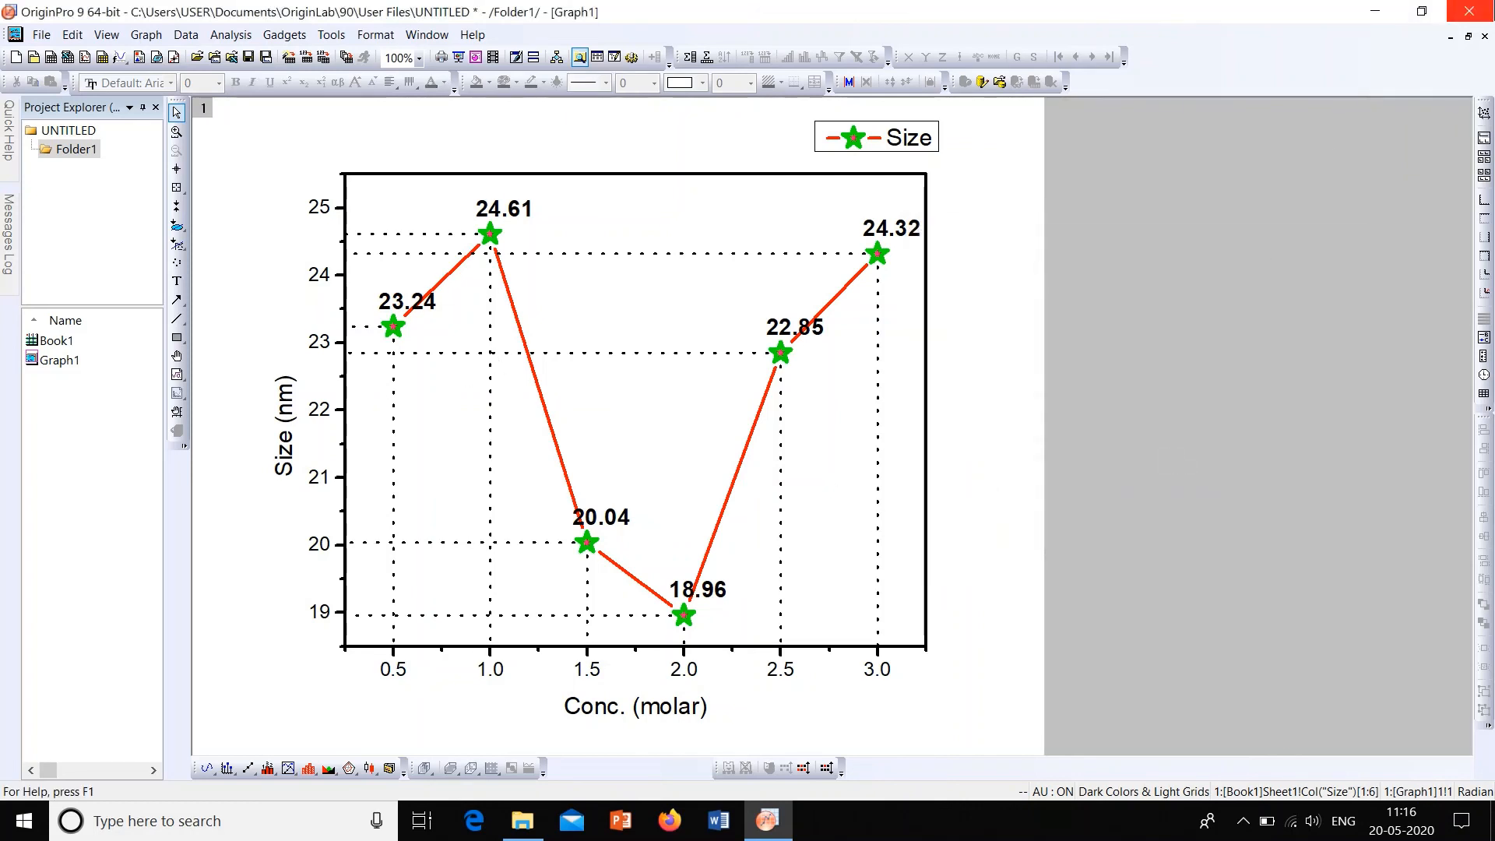